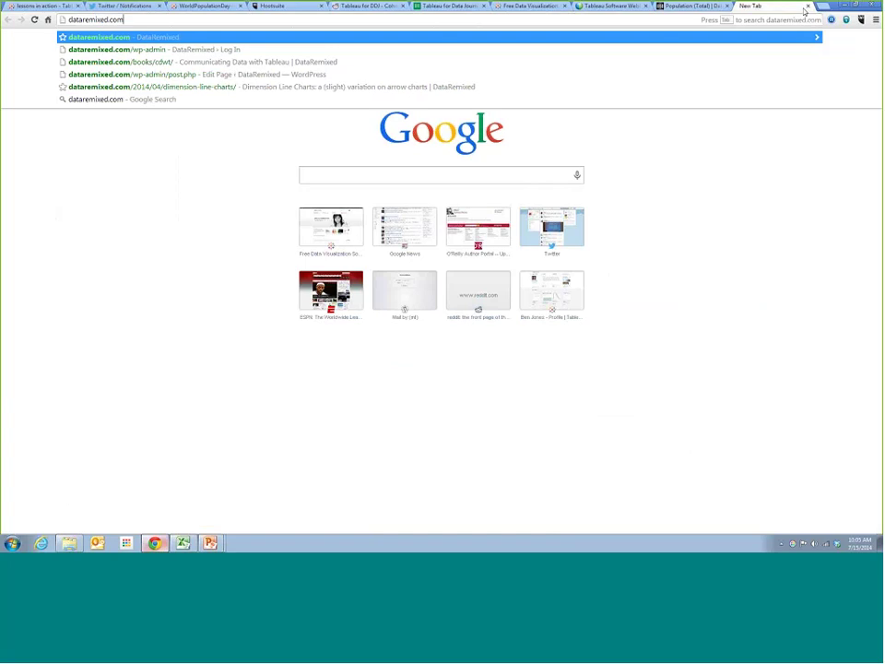
# Load dataremixed.com, skim its recent posts, and return to the top post 'Now Available: Communicating Data with Tableau'
pyautogui.press('Return')
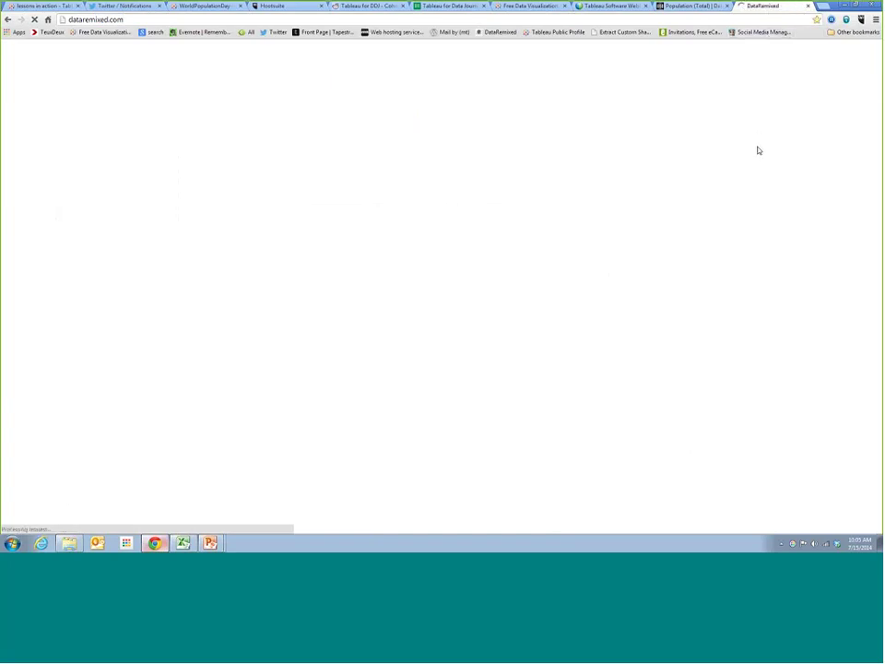
pyautogui.scroll(-3, 699, 170)
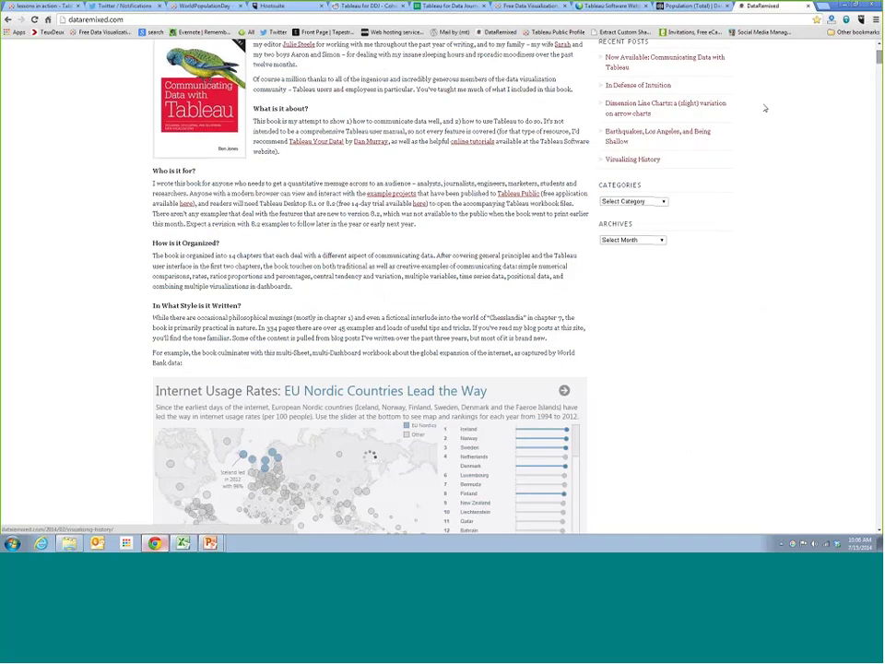
pyautogui.scroll(-5, 622, 262)
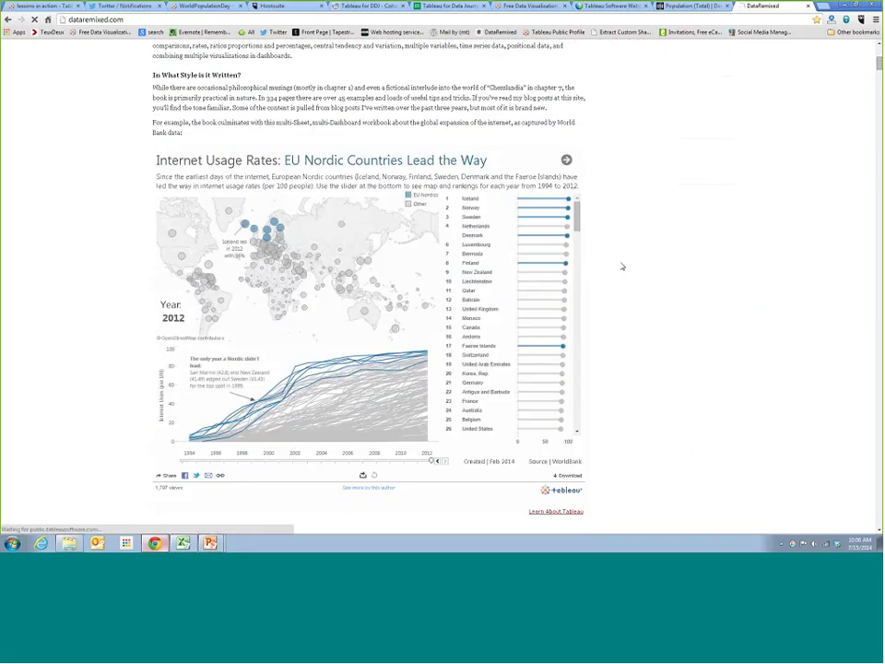
pyautogui.scroll(-6, 769, 296)
pyautogui.scroll(-15, 769, 290)
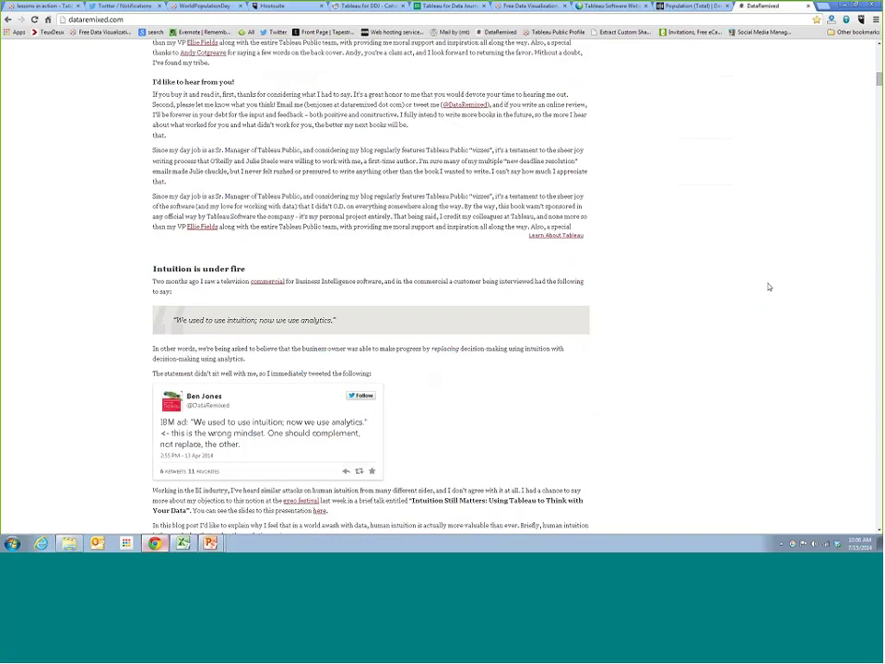
pyautogui.scroll(-7, 789, 261)
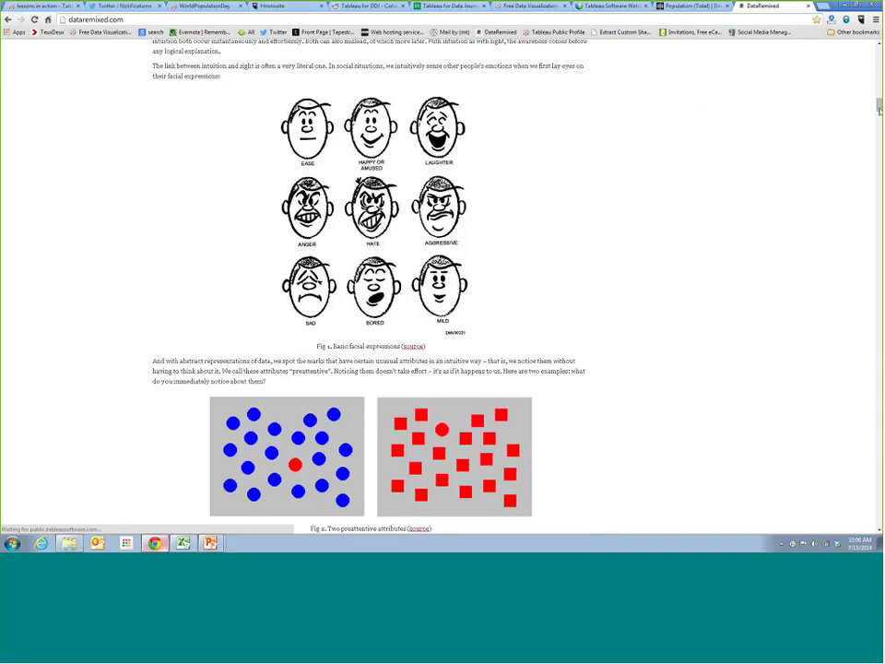
pyautogui.moveTo(878, 107); pyautogui.dragTo(873, 152)
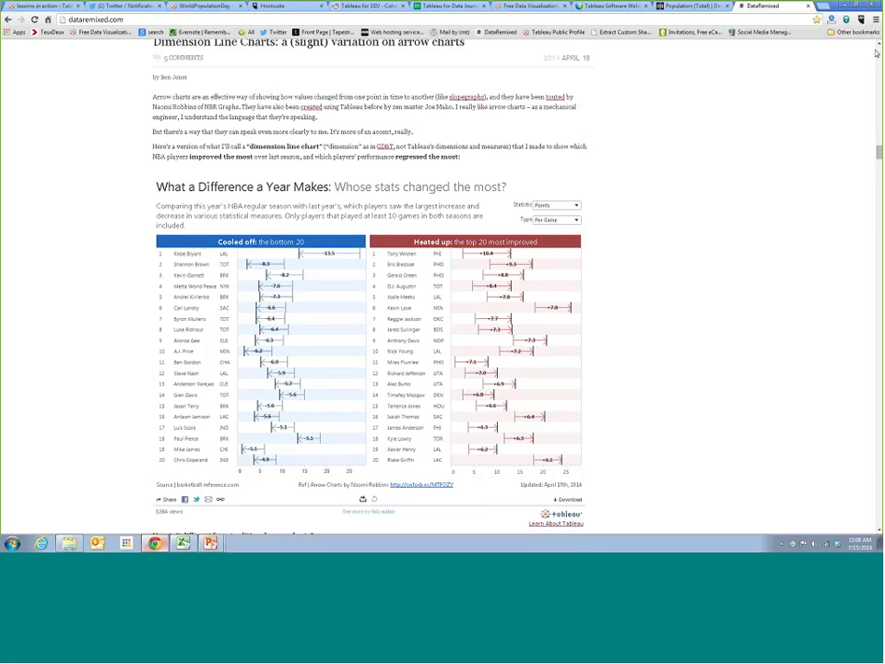
pyautogui.scroll(5, 879, 57)
pyautogui.scroll(10, 878, 142)
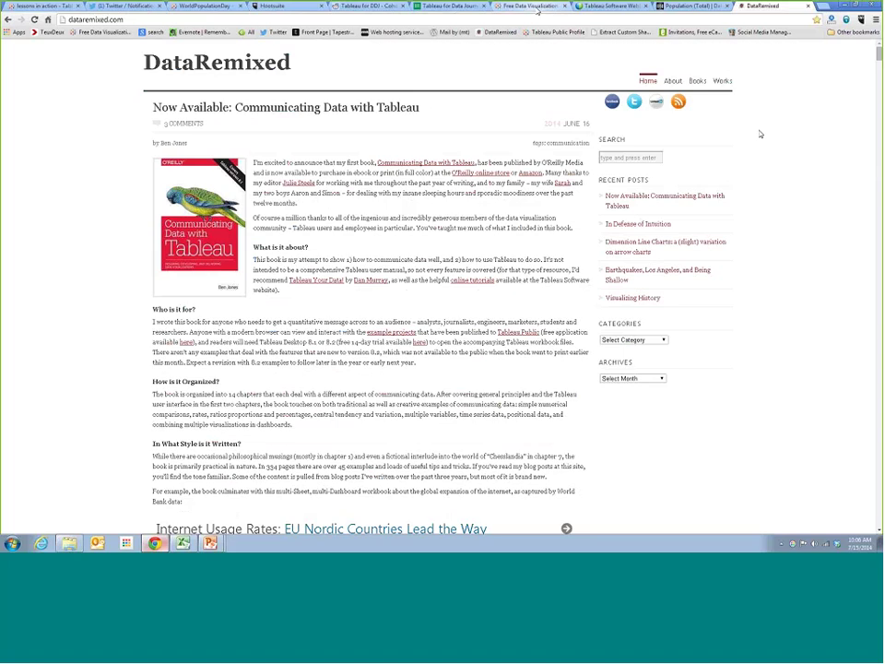
# Switch to Tableau Public and browse the COMMUNITY page's Viz of the Day picks and blog posts
pyautogui.click(532, 6)
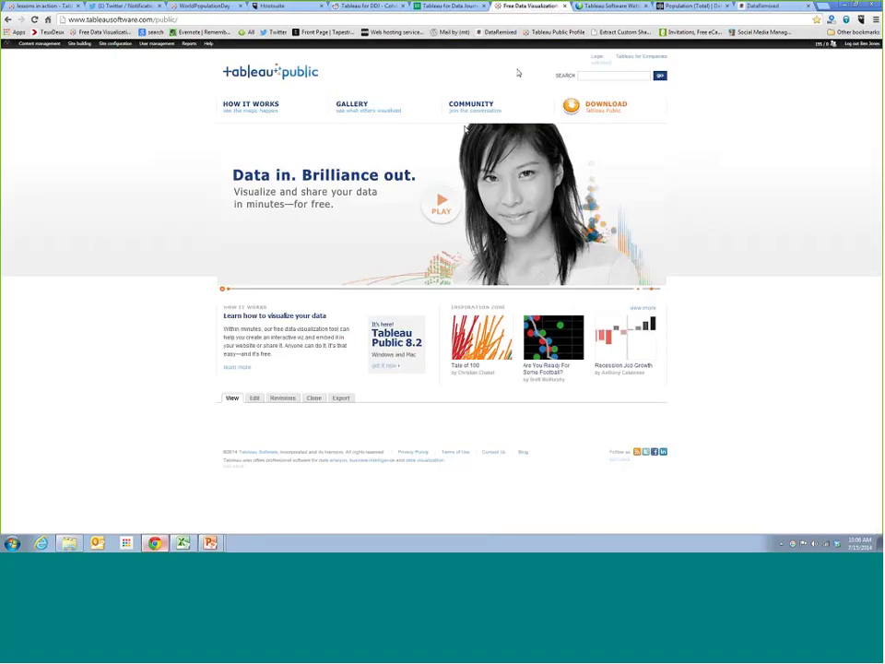
pyautogui.click(466, 114)
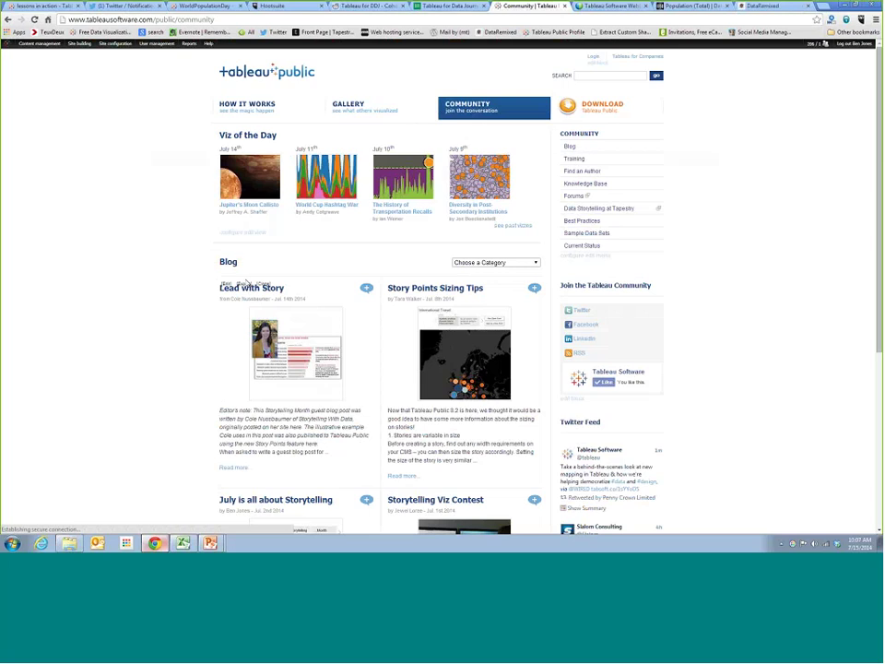
pyautogui.scroll(-2, 217, 247)
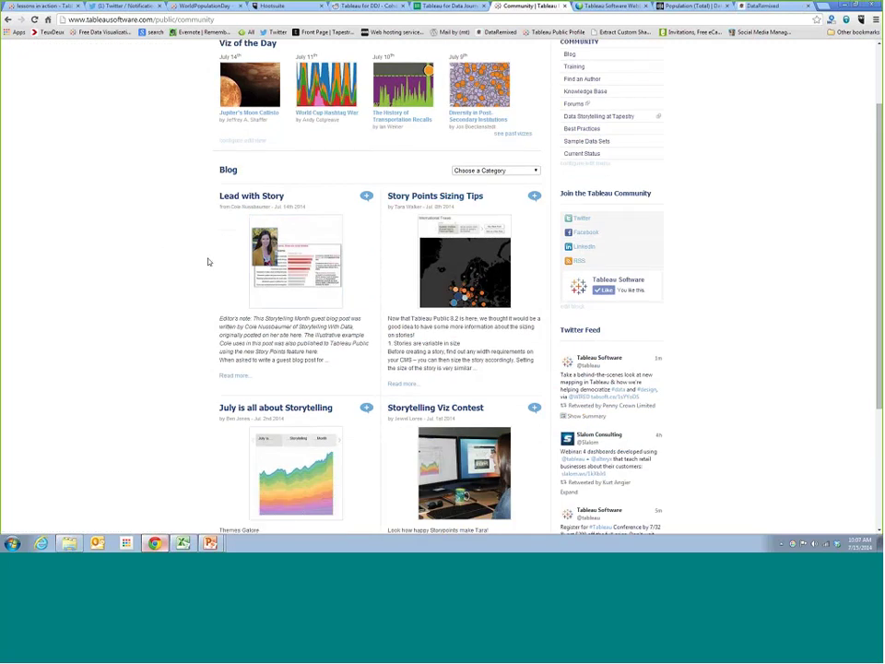
pyautogui.scroll(-1, 208, 262)
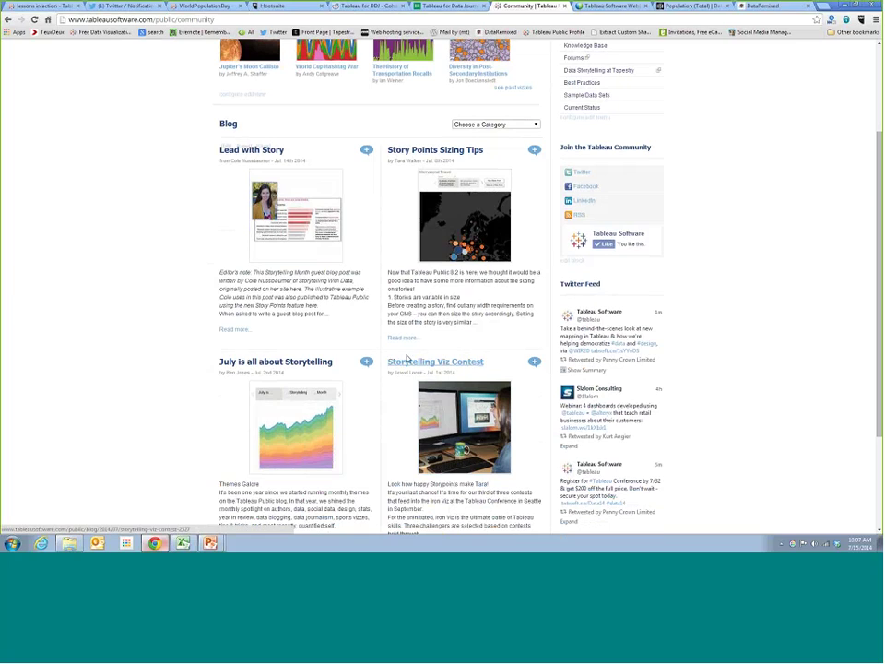
pyautogui.scroll(1, 47, 369)
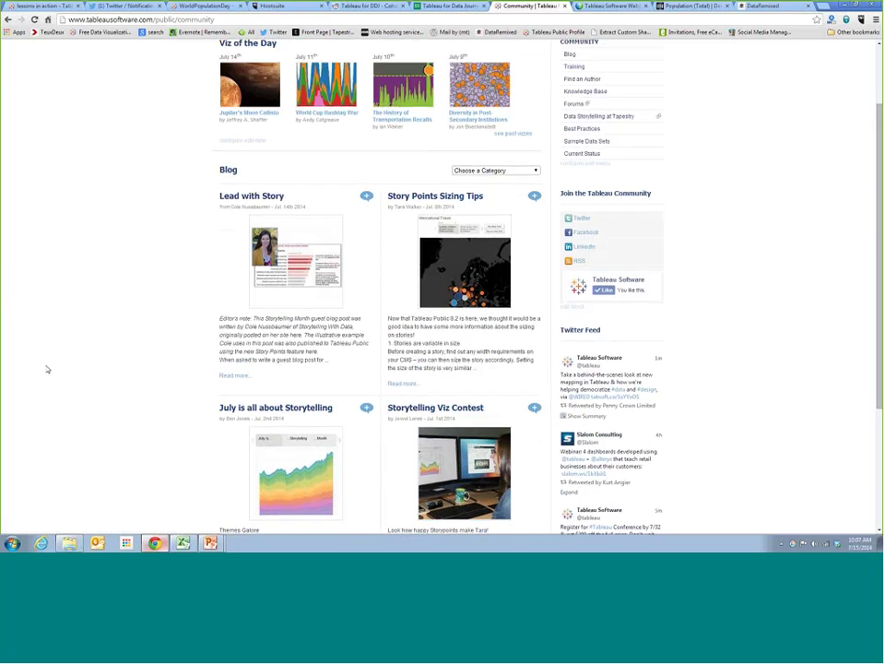
pyautogui.scroll(1, 47, 369)
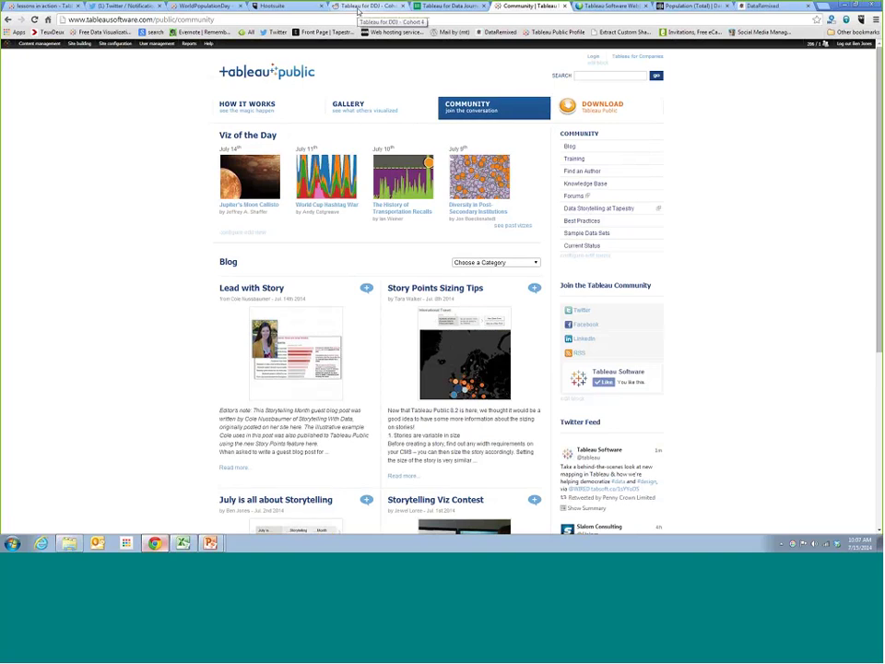
# Switch to the r/Tableau4DDJ_Cohort4 subreddit tab and select its full URL
pyautogui.click(358, 7)
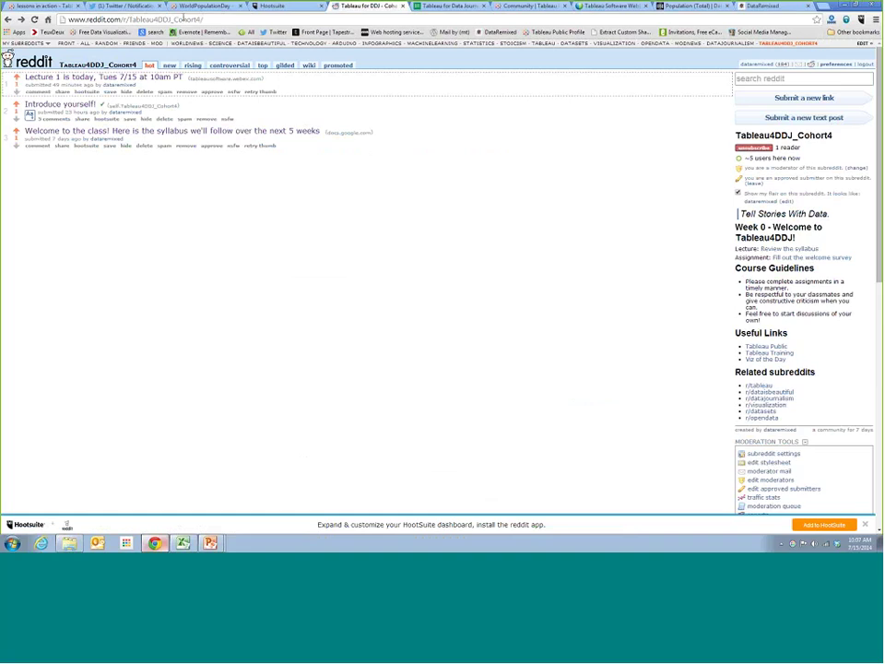
pyautogui.moveTo(205, 19); pyautogui.dragTo(50, 18)
pyautogui.hotkey('ctrl', 'c')
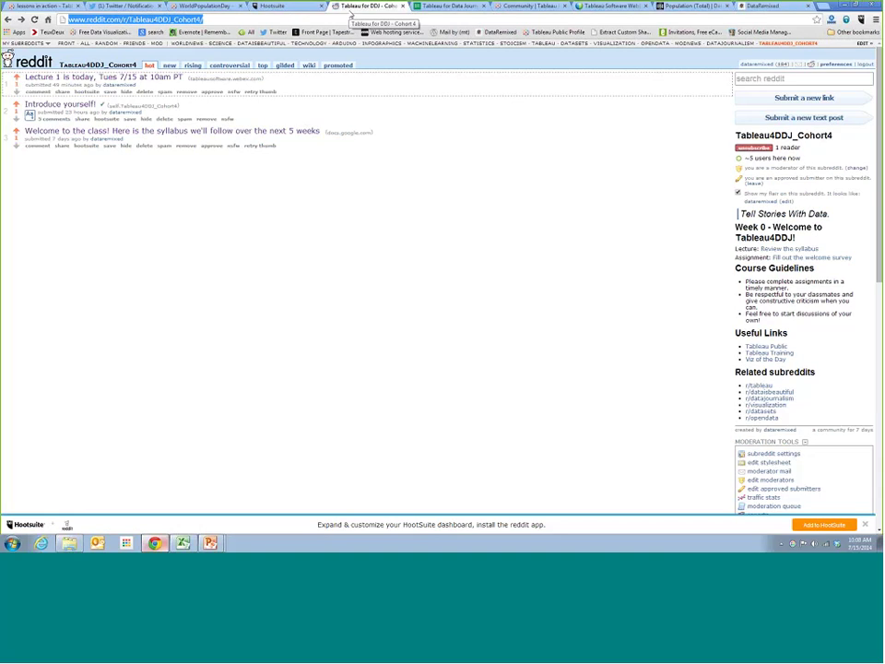
pyautogui.click(239, 18)
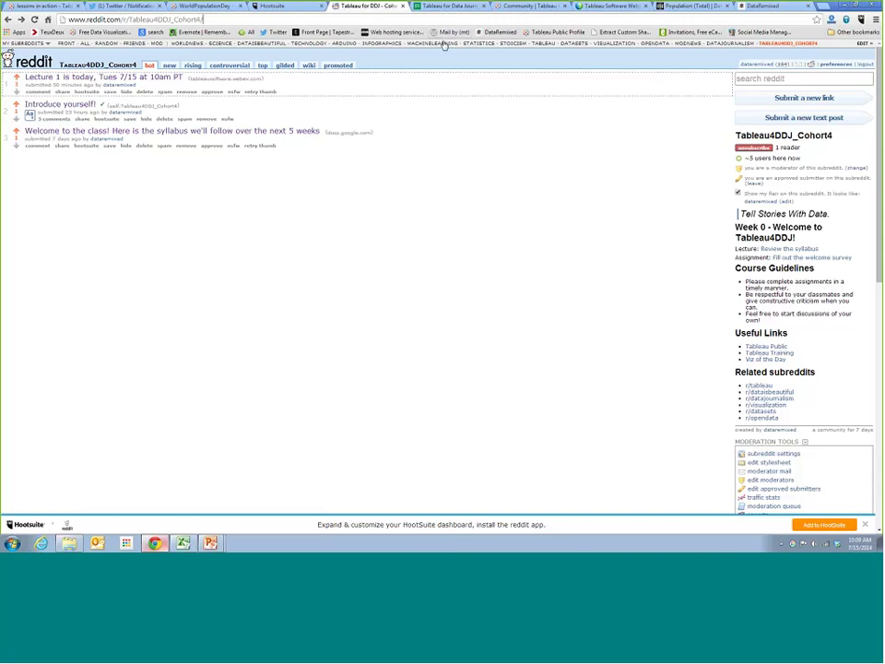
# Switch to the course registration form, maximize the browser, and paste the subreddit link into the address bar
pyautogui.click(855, 10)
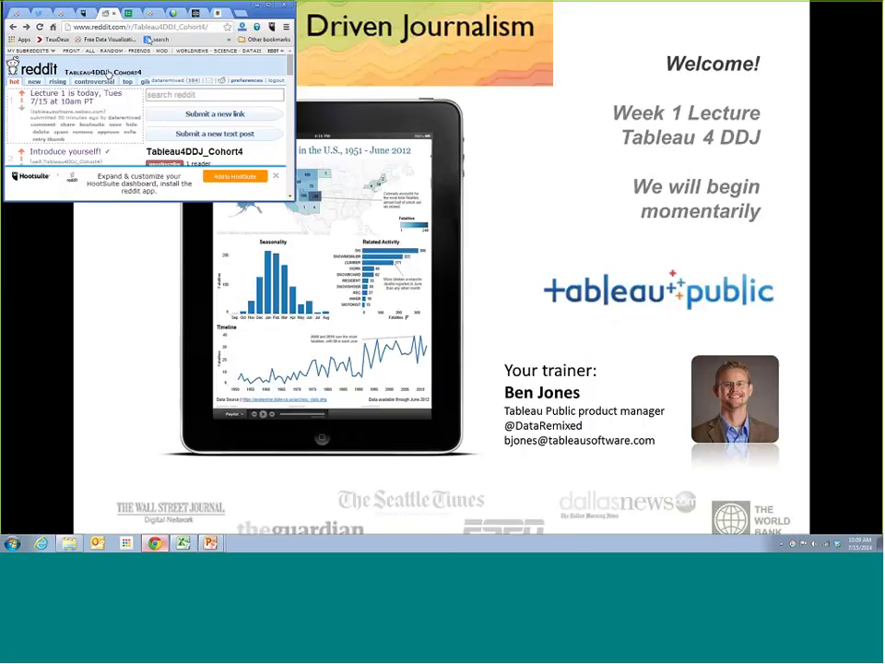
pyautogui.click(136, 14)
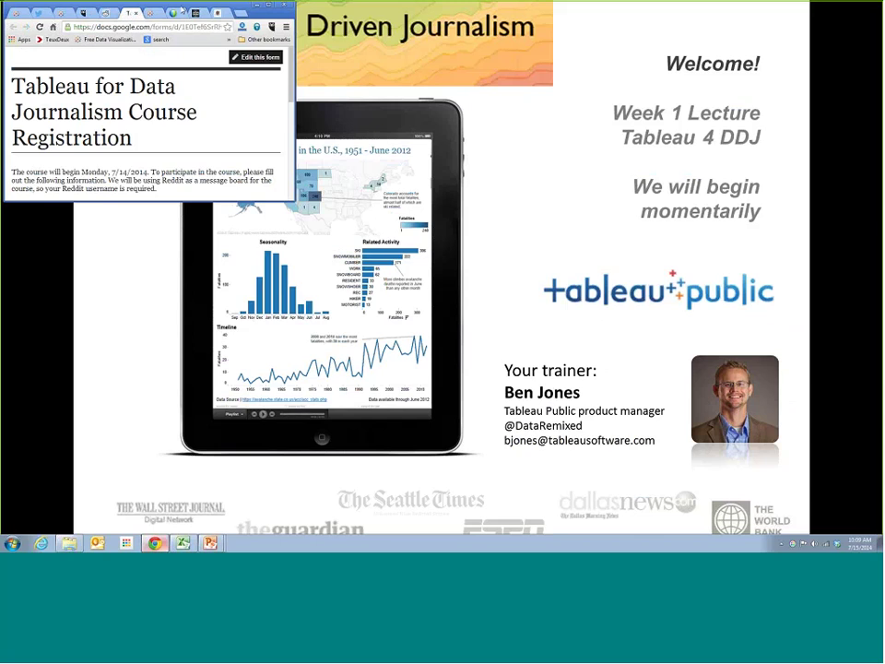
pyautogui.moveTo(182, 8); pyautogui.dragTo(180, 7)
pyautogui.doubleClick(183, 7)
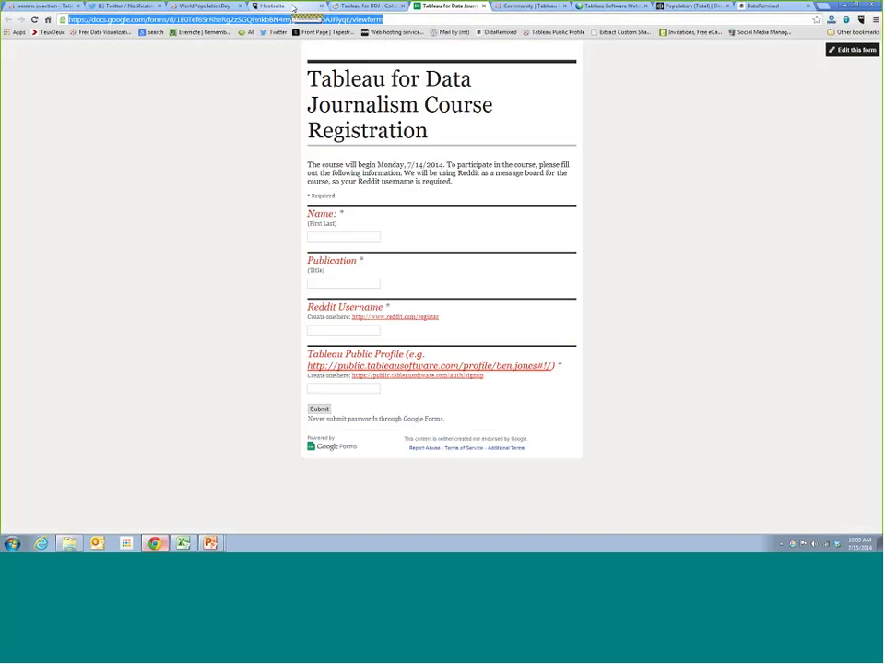
pyautogui.hotkey('ctrl', 'v')
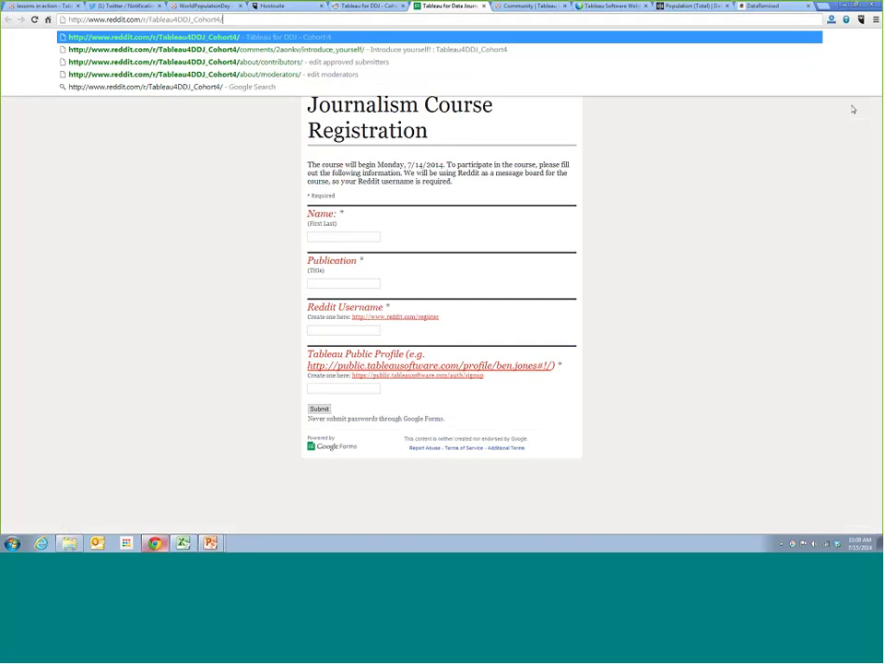
pyautogui.press('Return')
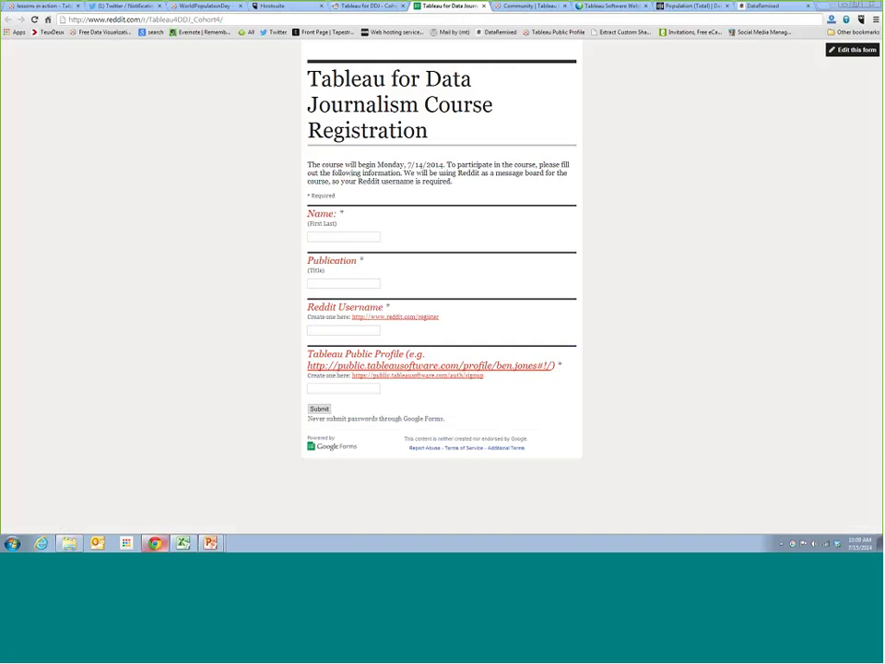
# Restore the browser to a smaller, centred, wider window and select the page's web address
pyautogui.press('super+Down')
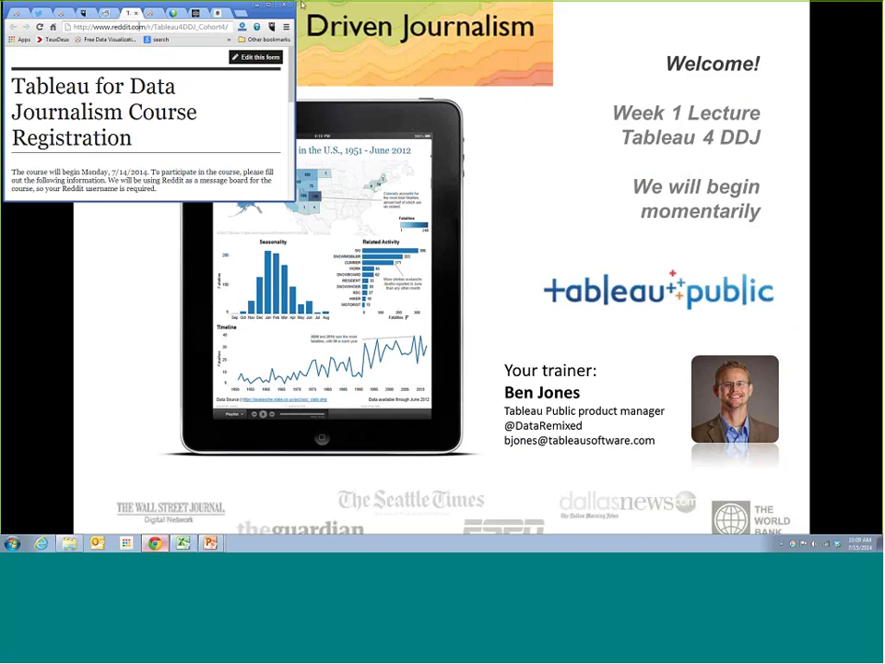
pyautogui.moveTo(138, 9); pyautogui.dragTo(333, 147)
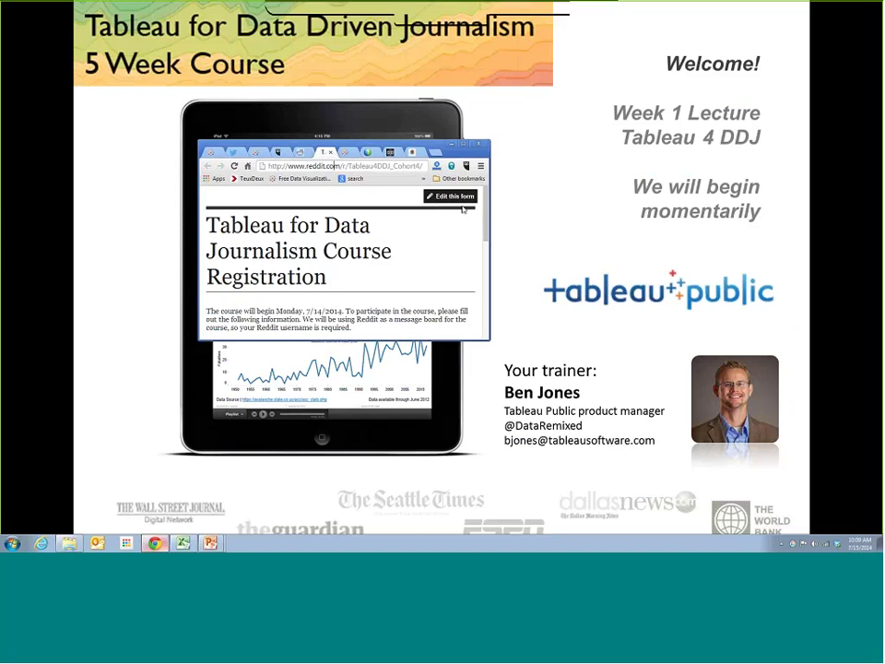
pyautogui.moveTo(494, 240); pyautogui.dragTo(816, 240)
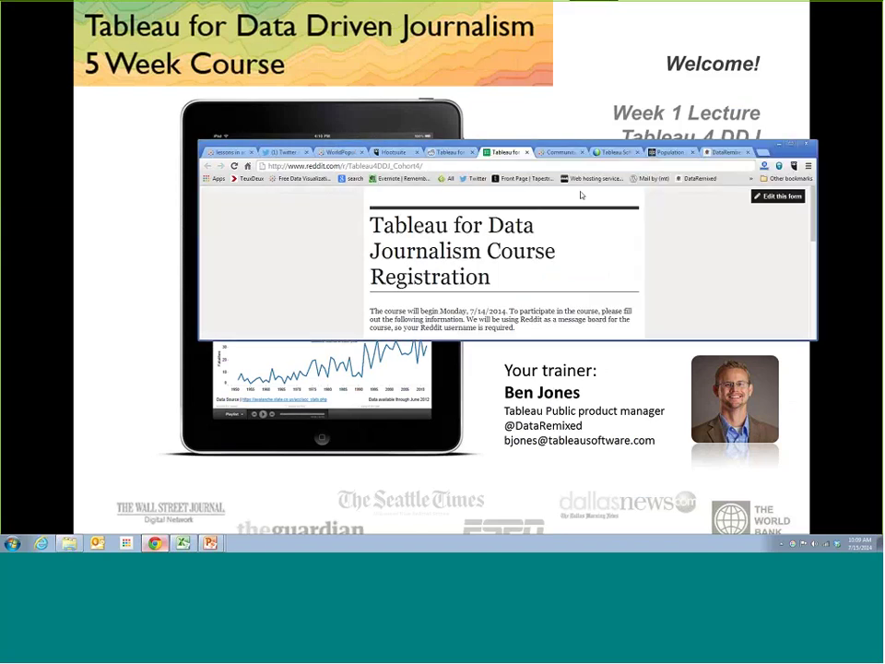
pyautogui.click(498, 164)
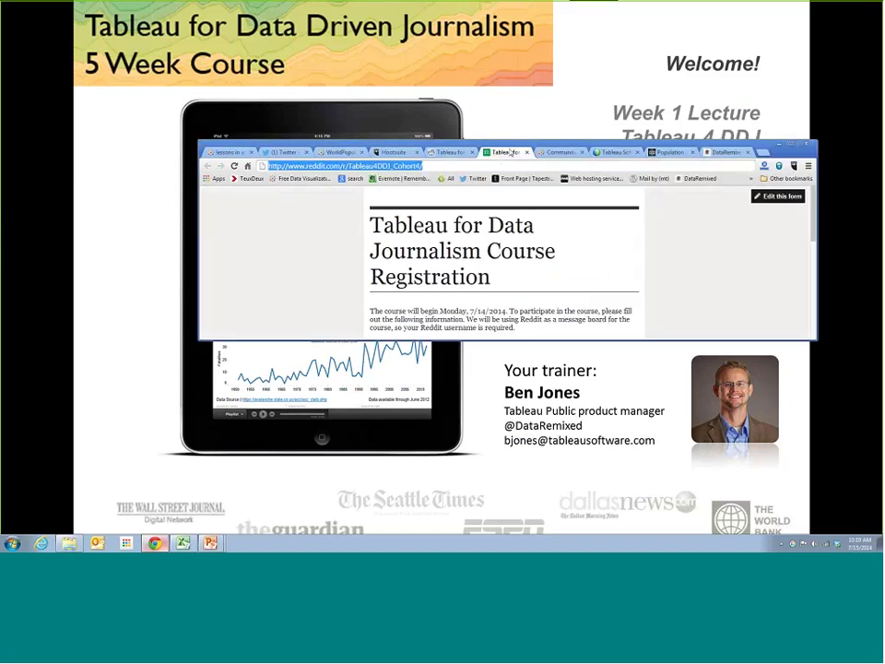
pyautogui.click(674, 188)
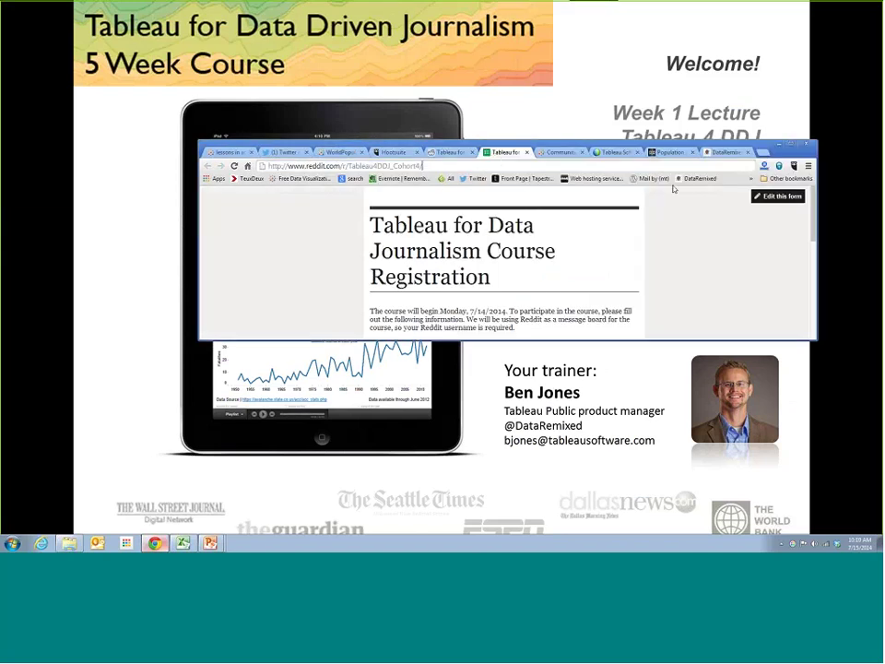
# Open the live registration form in a new maximized tab, then return to the course subreddit
pyautogui.click(779, 197)
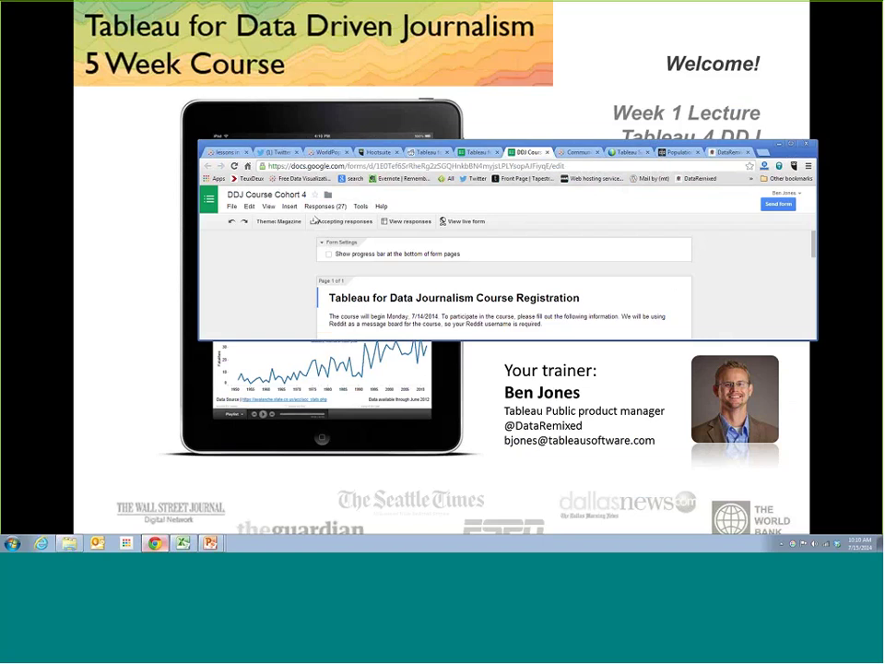
pyautogui.click(446, 221)
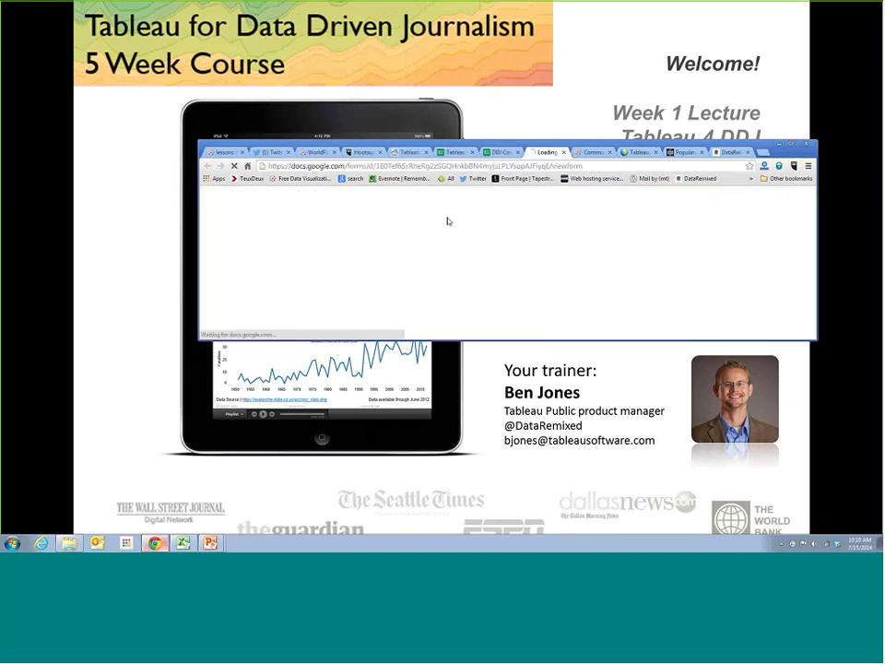
pyautogui.click(432, 168)
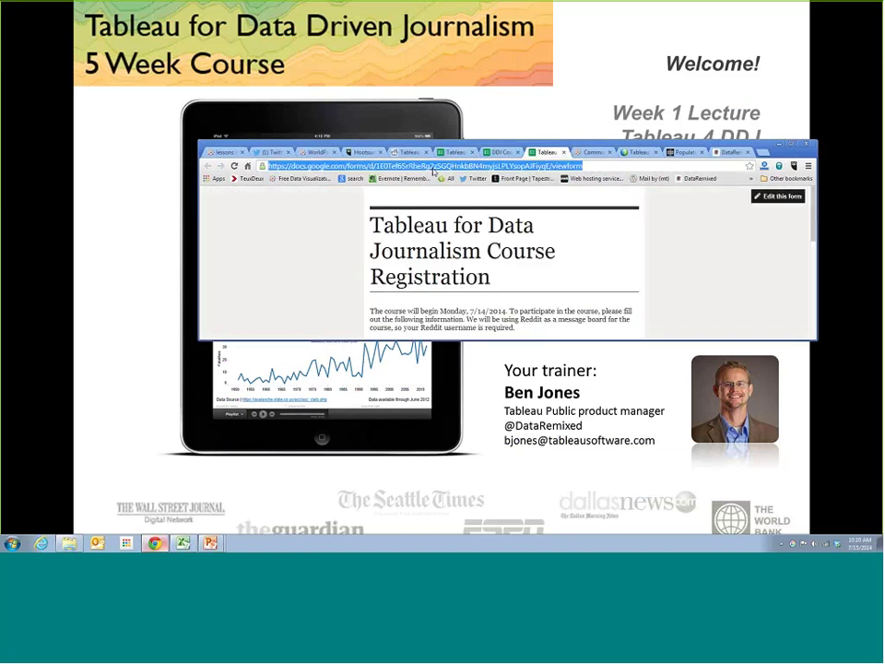
pyautogui.click(737, 219)
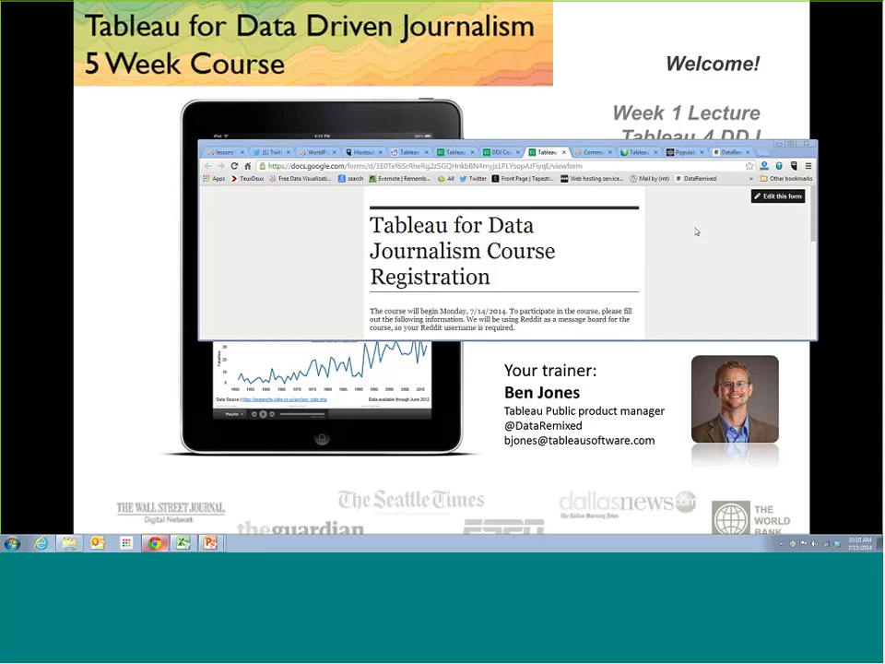
pyautogui.doubleClick(347, 145)
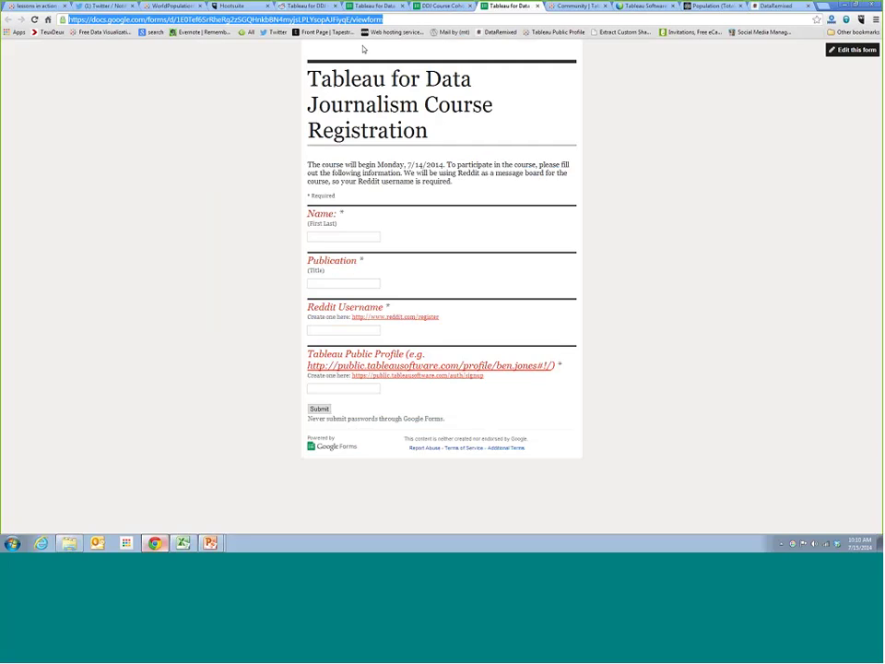
pyautogui.click(307, 5)
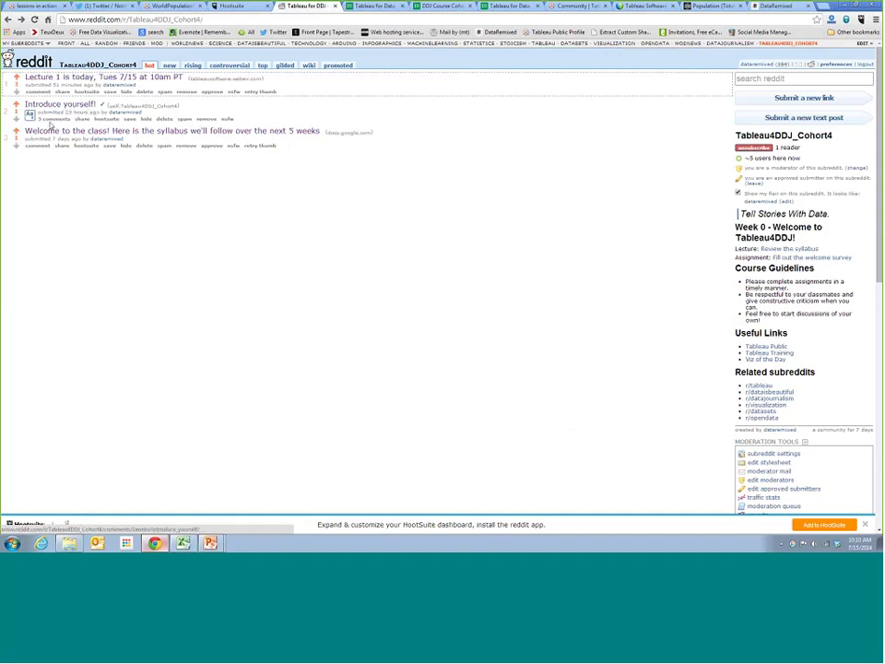
# Open the 'Introduce yourself!' post and scroll through its five classmate introductions
pyautogui.click(53, 121)
pyautogui.scroll(-1, 131, 204)
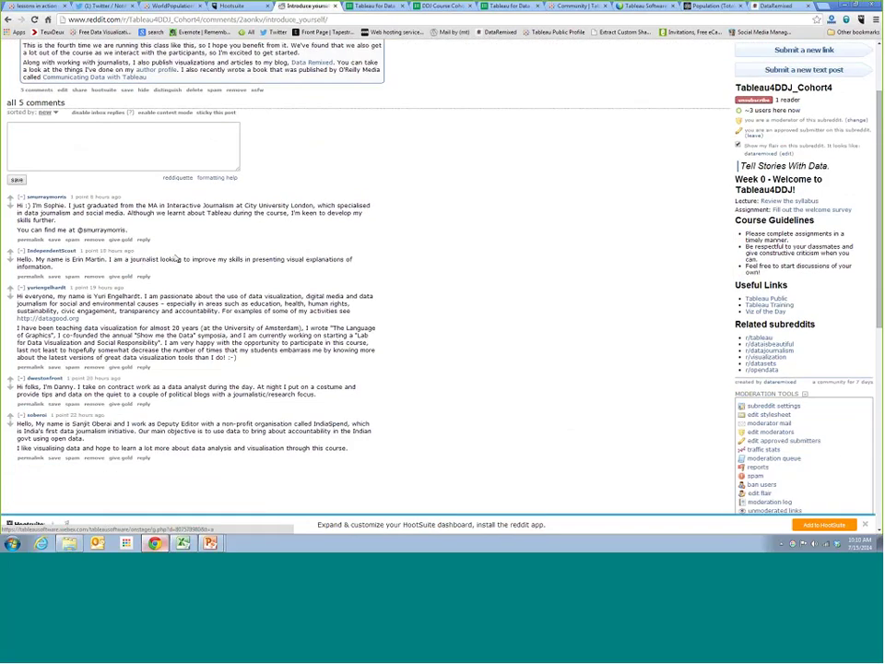
pyautogui.scroll(1, 185, 263)
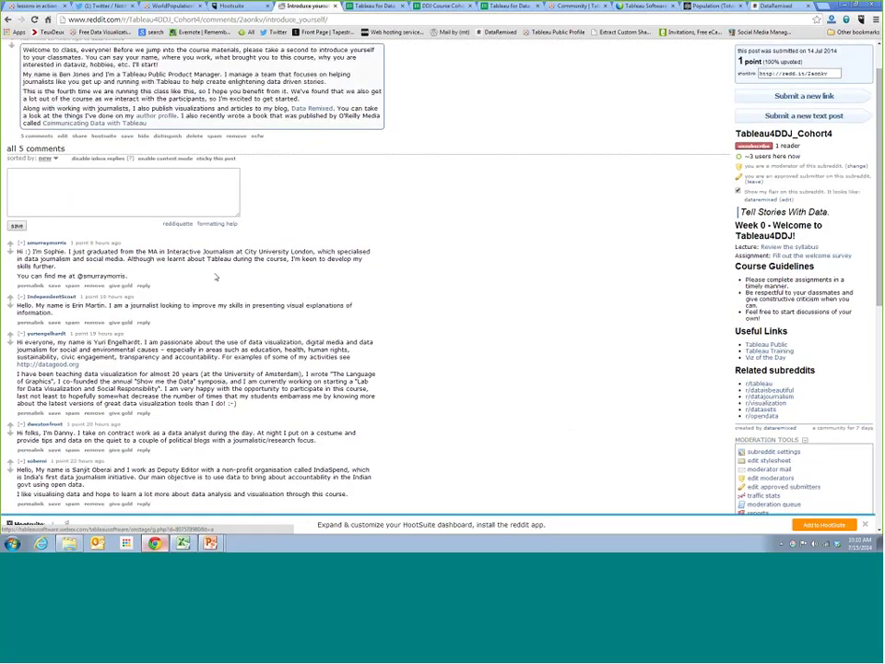
pyautogui.scroll(-1, 210, 280)
pyautogui.scroll(-1, 203, 284)
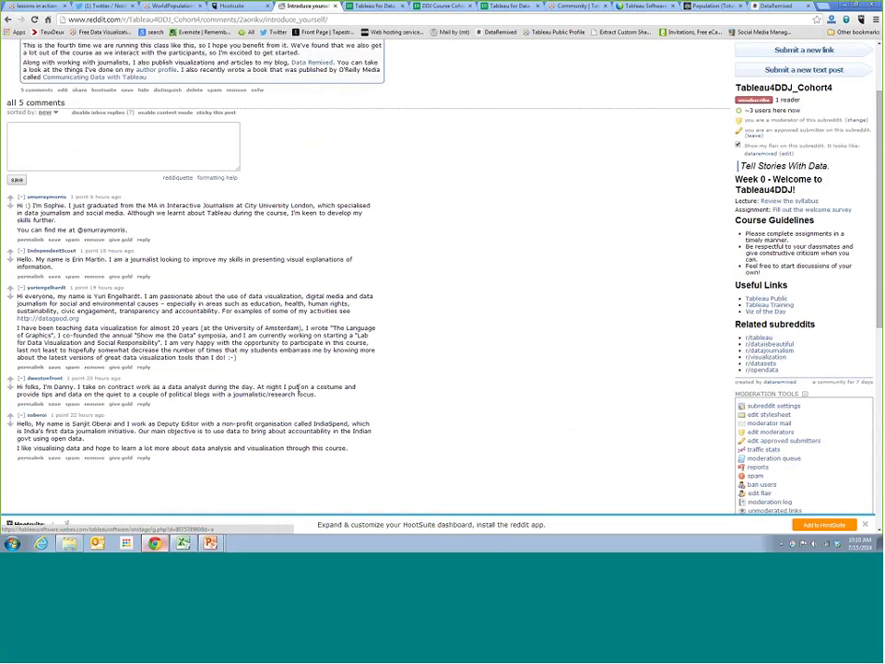
pyautogui.scroll(2, 221, 344)
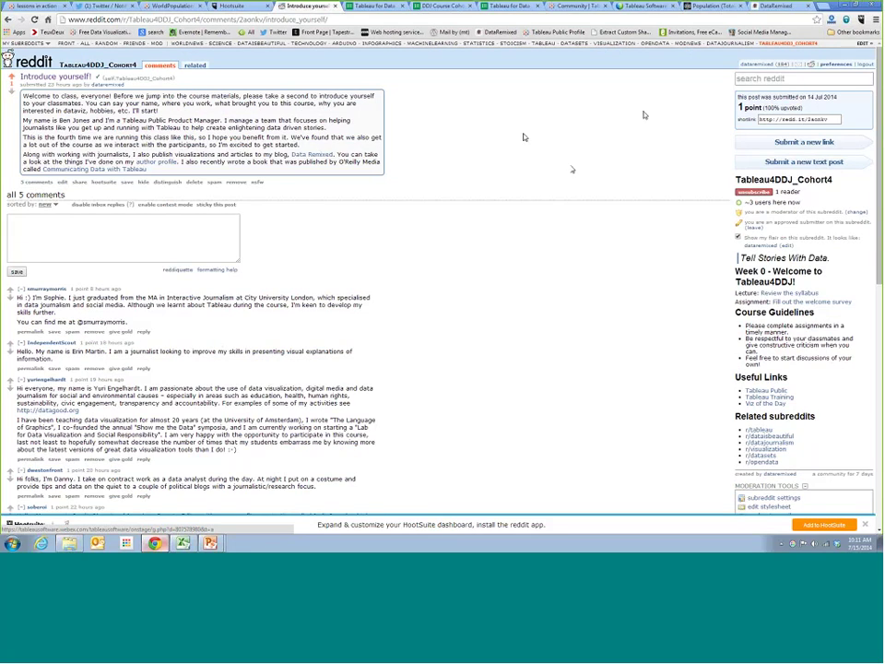
# Switch to the Tableau Public tab and go to its home page via the logo
pyautogui.click(572, 9)
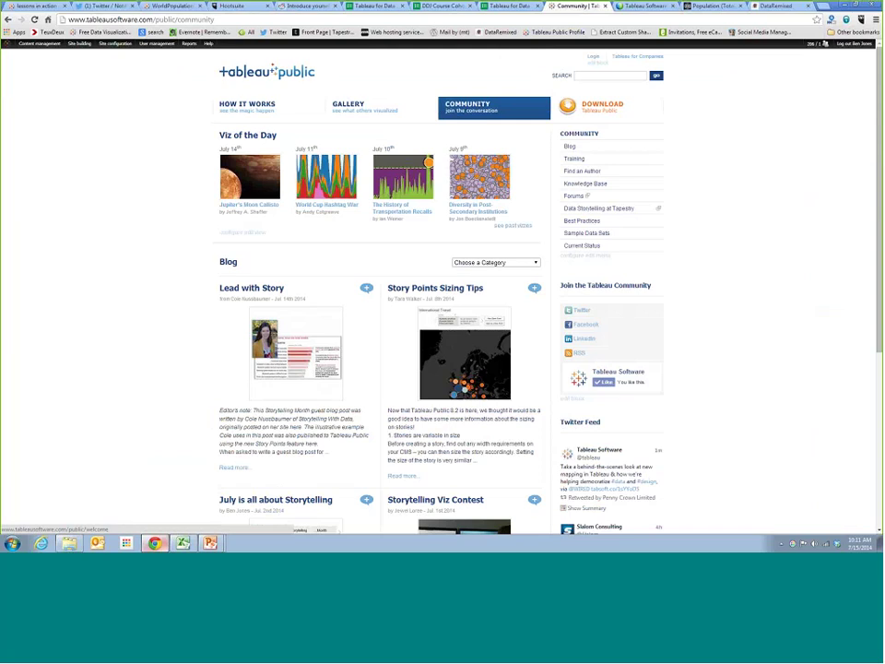
pyautogui.click(236, 77)
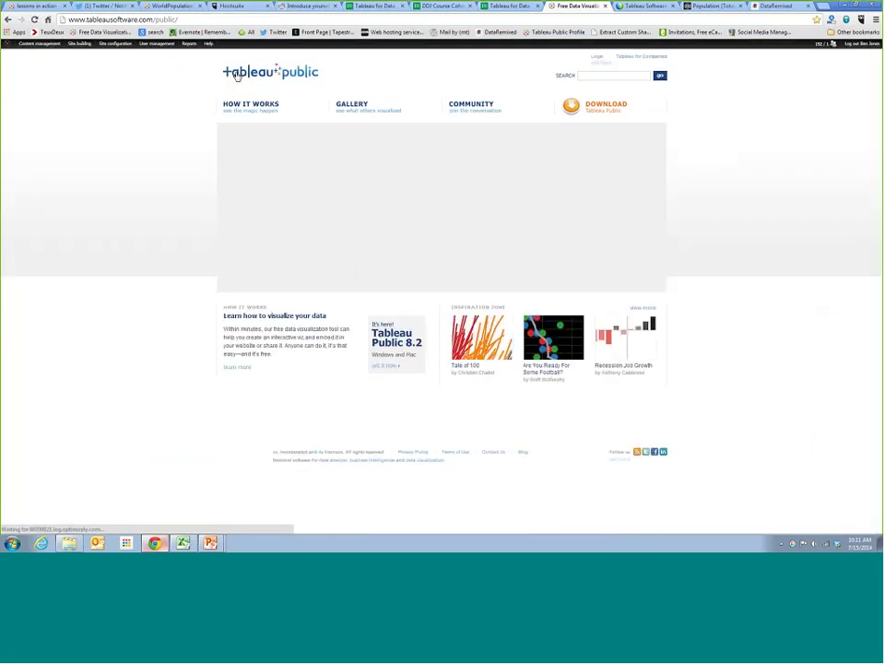
pyautogui.click(168, 18)
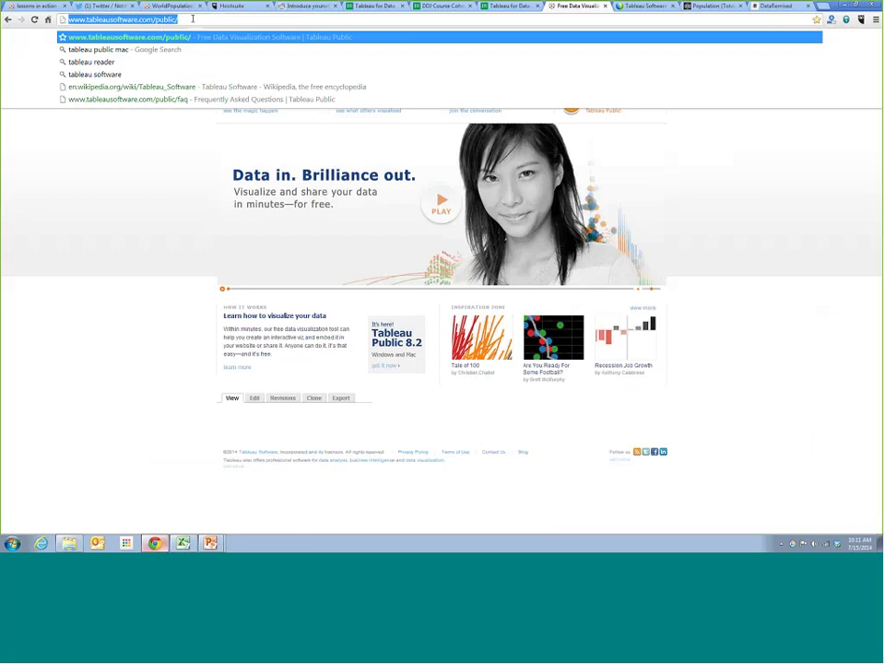
pyautogui.click(155, 19)
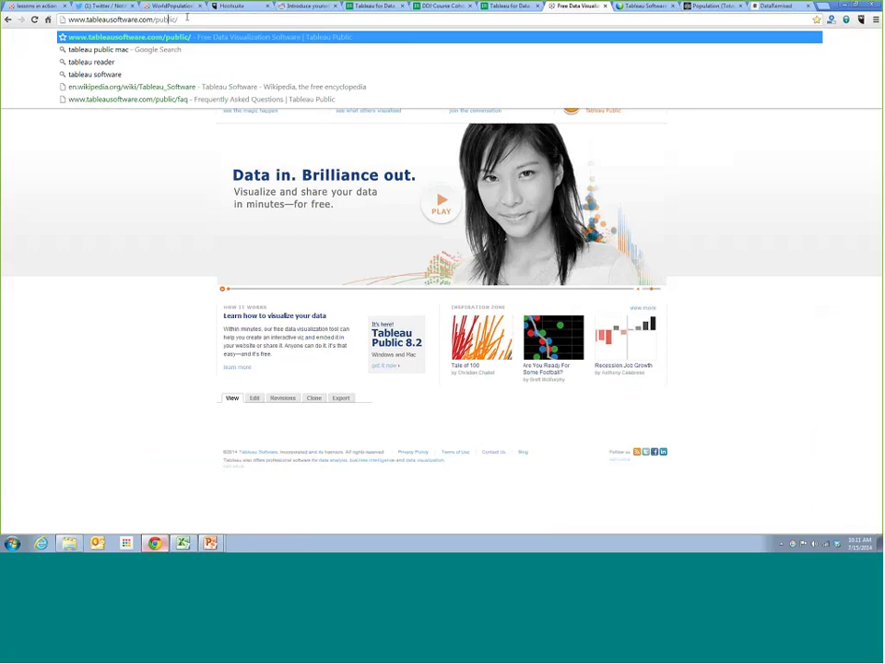
pyautogui.press('Return')
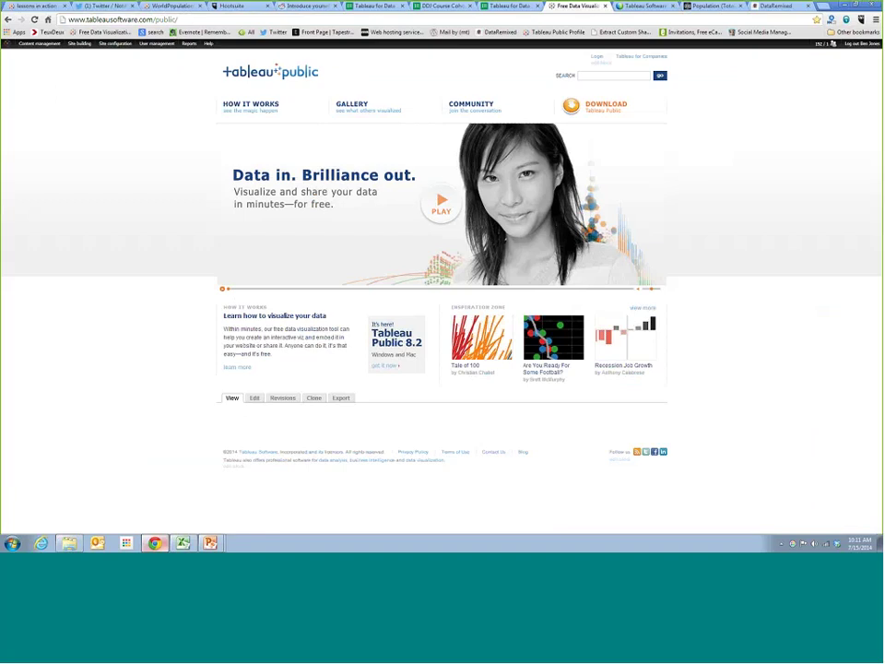
# Browse the GALLERY of example visualizations, then return to the Community page
pyautogui.click(351, 110)
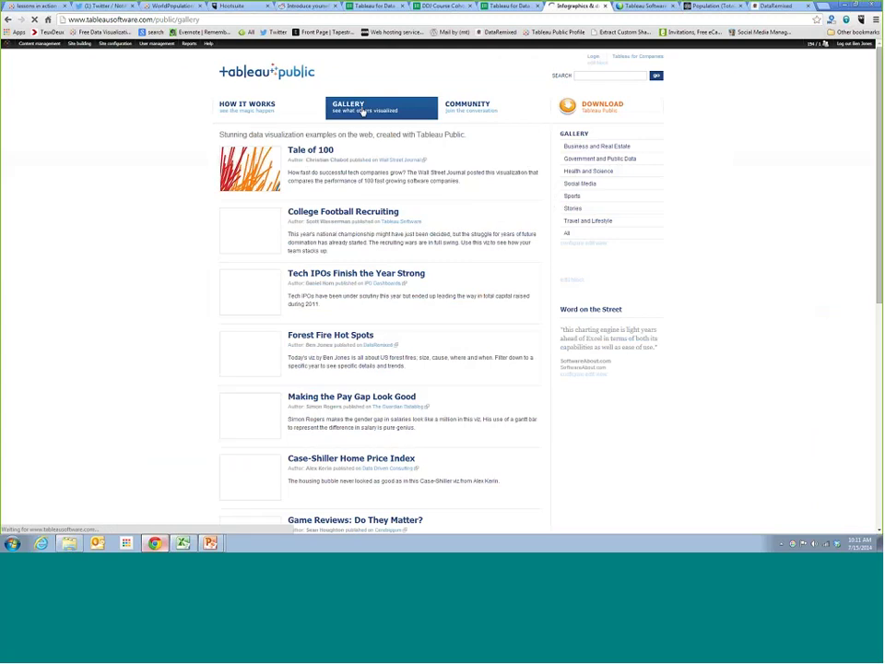
pyautogui.scroll(-5, 172, 367)
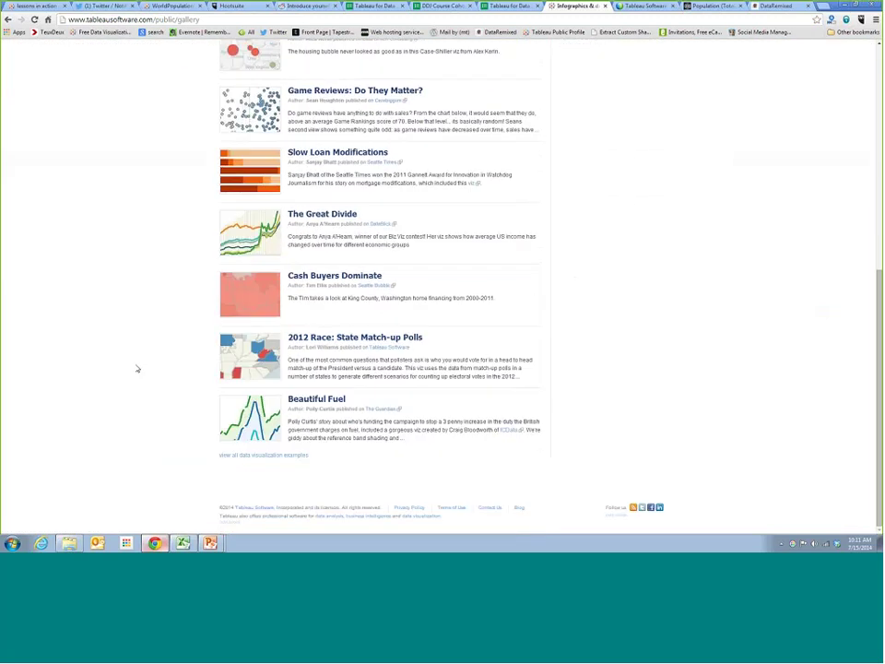
pyautogui.scroll(1, 136, 367)
pyautogui.scroll(4, 136, 366)
pyautogui.scroll(4, 135, 366)
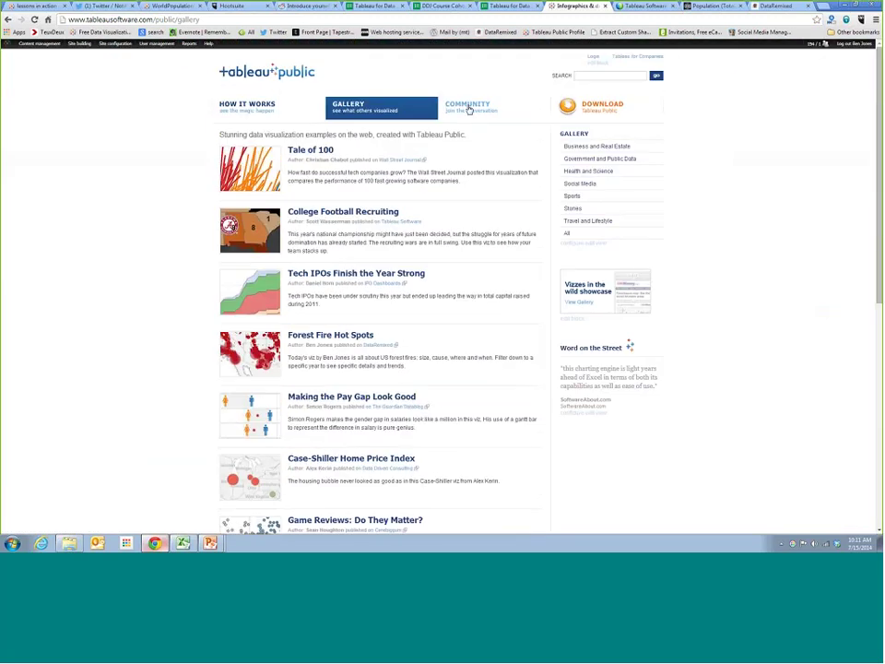
pyautogui.click(469, 110)
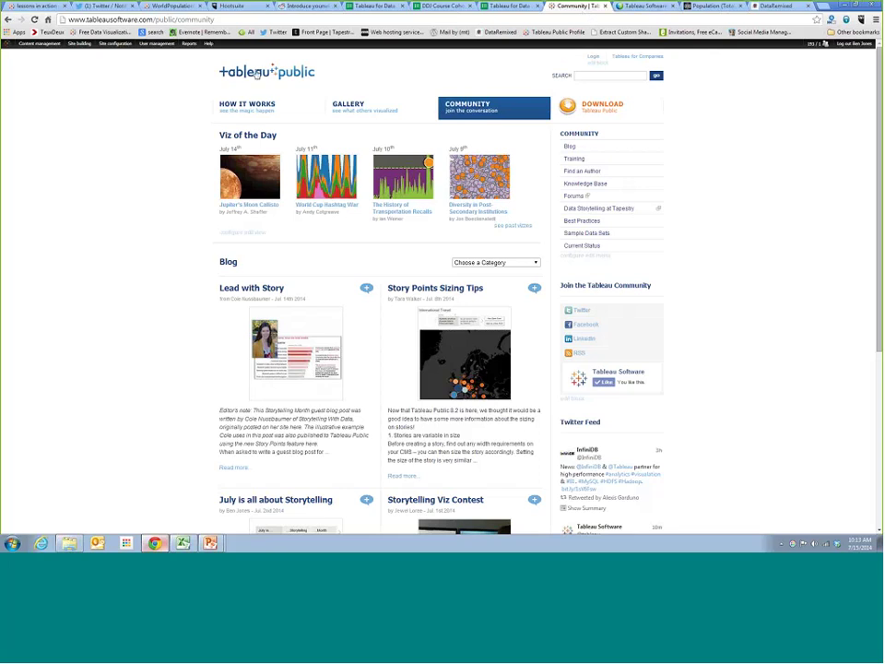
# Switch back to the Reddit 'Introduce yourself!' thread
pyautogui.click(323, 10)
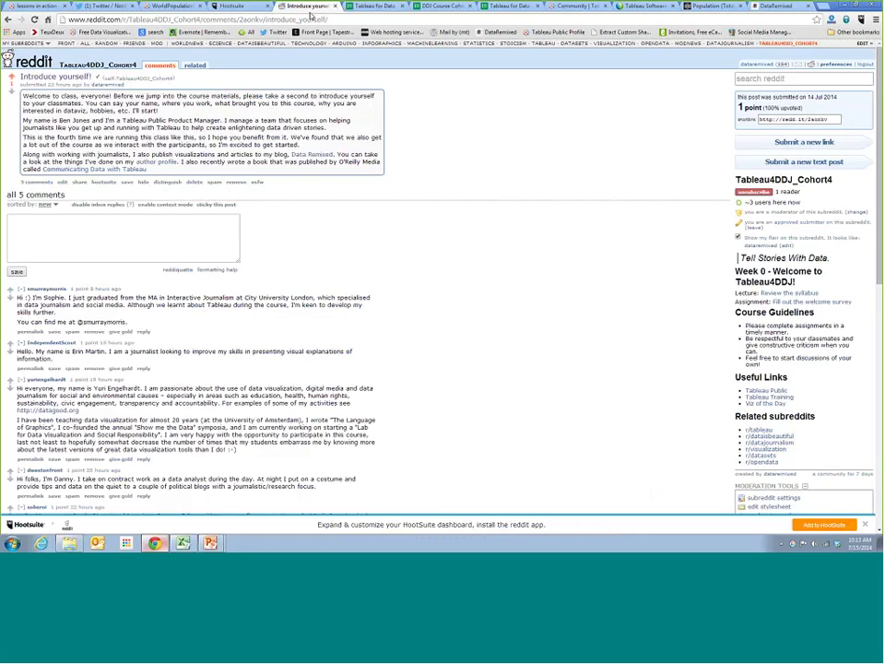
# Return to the 'Community | Tableau' page
pyautogui.click(553, 7)
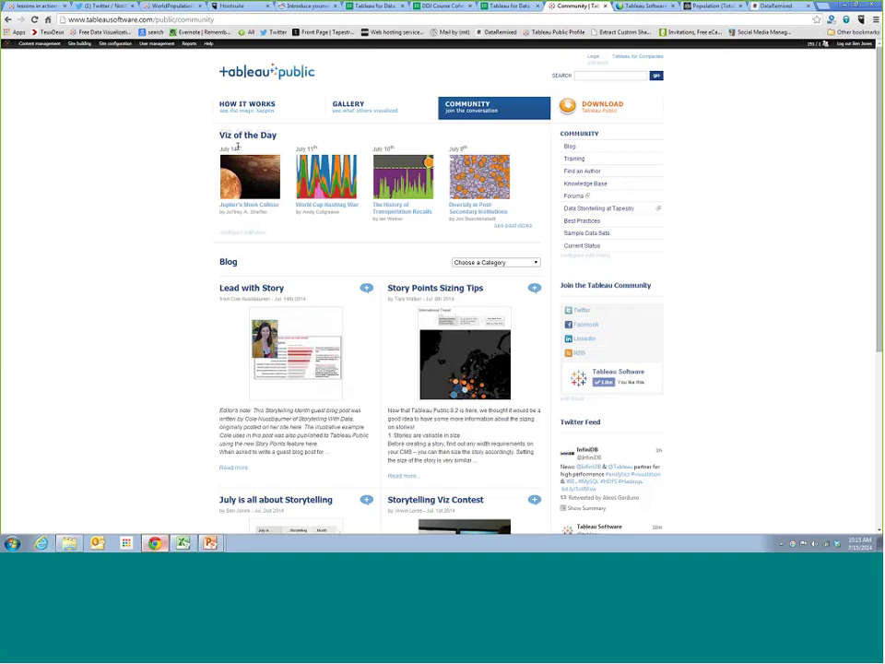
# Open Viz of the Day and select CNBC's 'The History of the Dow 30' viz
pyautogui.click(250, 137)
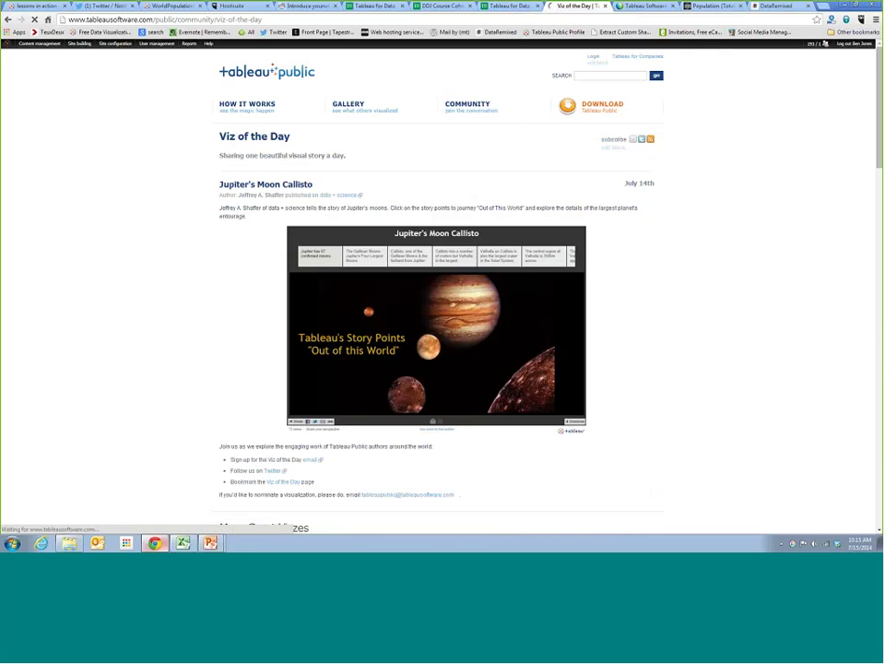
pyautogui.scroll(-5, 107, 269)
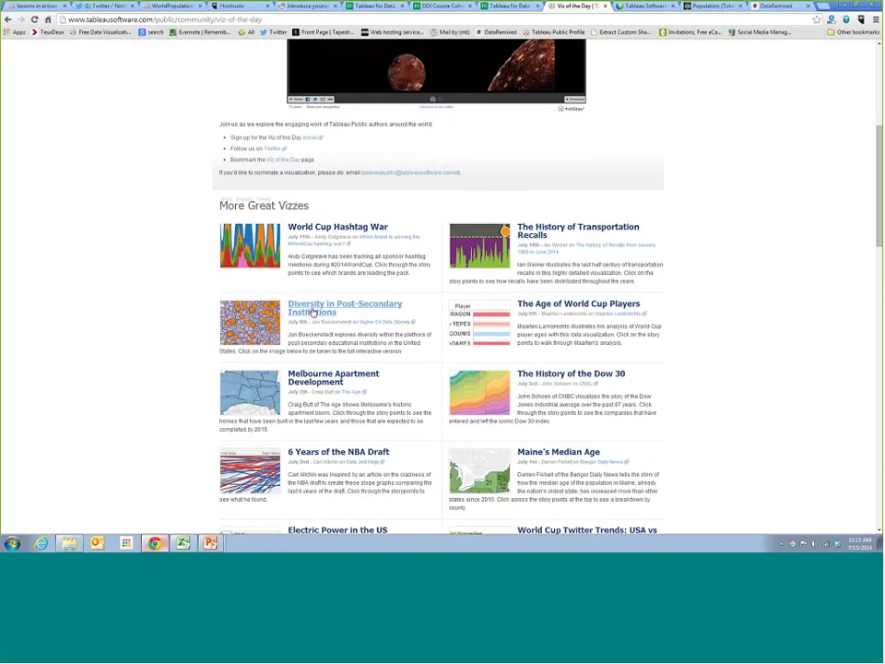
pyautogui.scroll(-1, 312, 337)
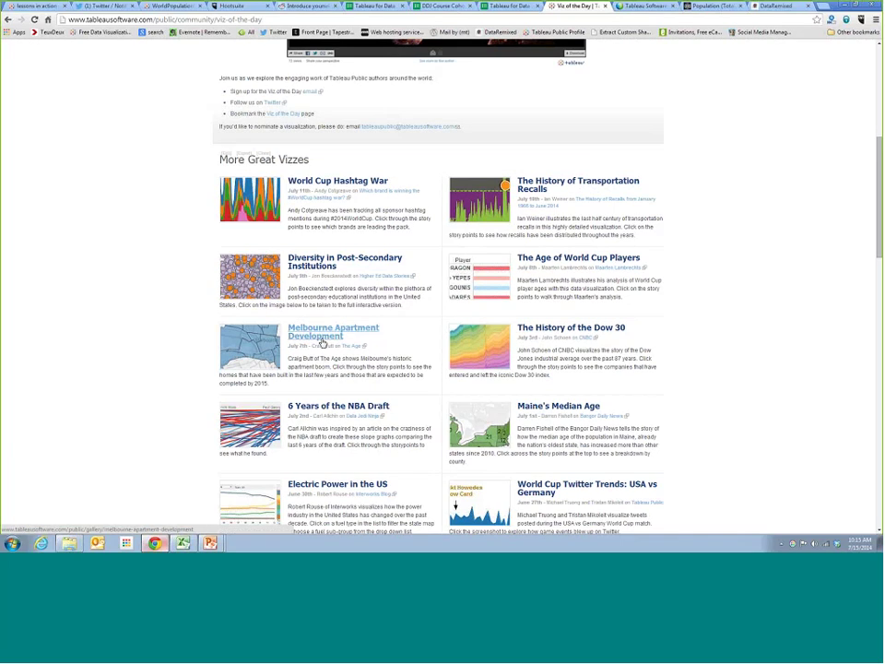
pyautogui.scroll(-1, 388, 332)
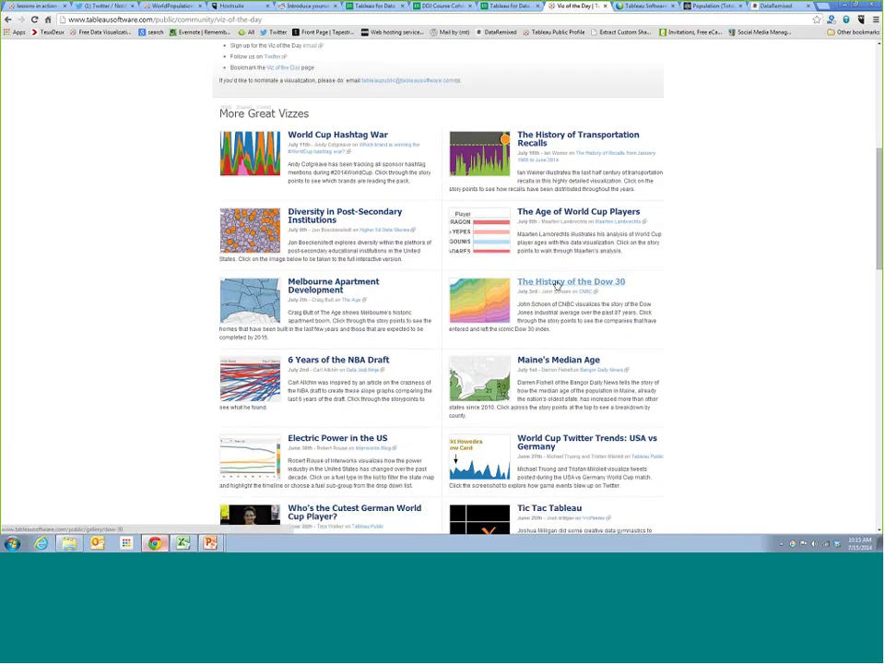
pyautogui.click(558, 284)
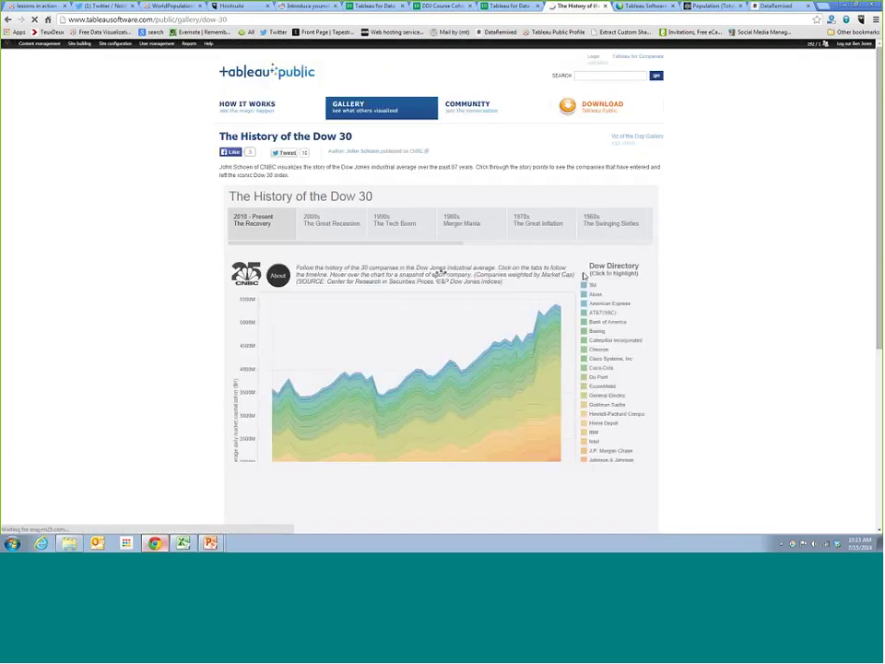
pyautogui.scroll(-2, 287, 92)
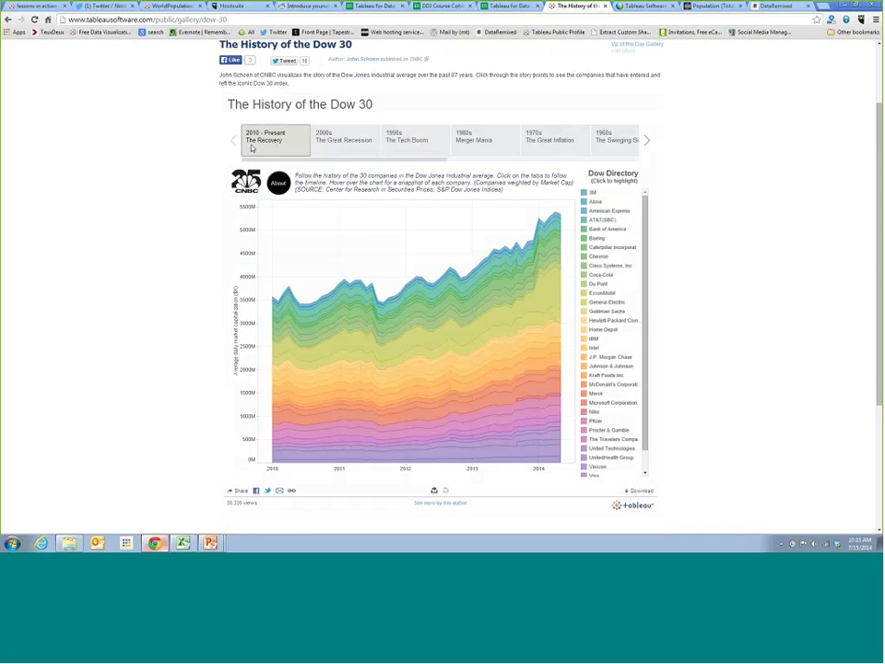
# Step through the 2000s, 1990s, 1980s and 1920s story points of the Dow 30 viz
pyautogui.click(342, 152)
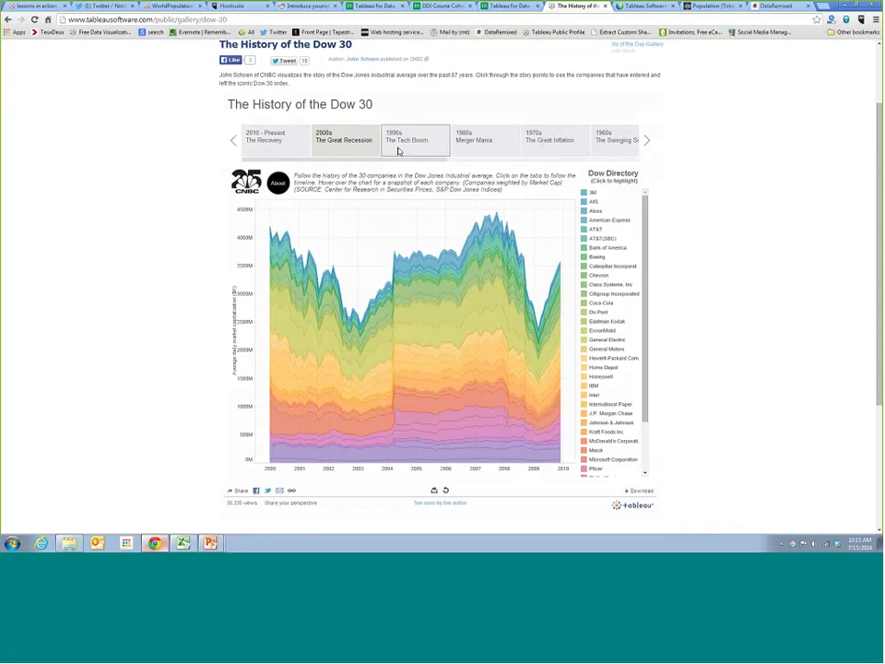
pyautogui.click(397, 150)
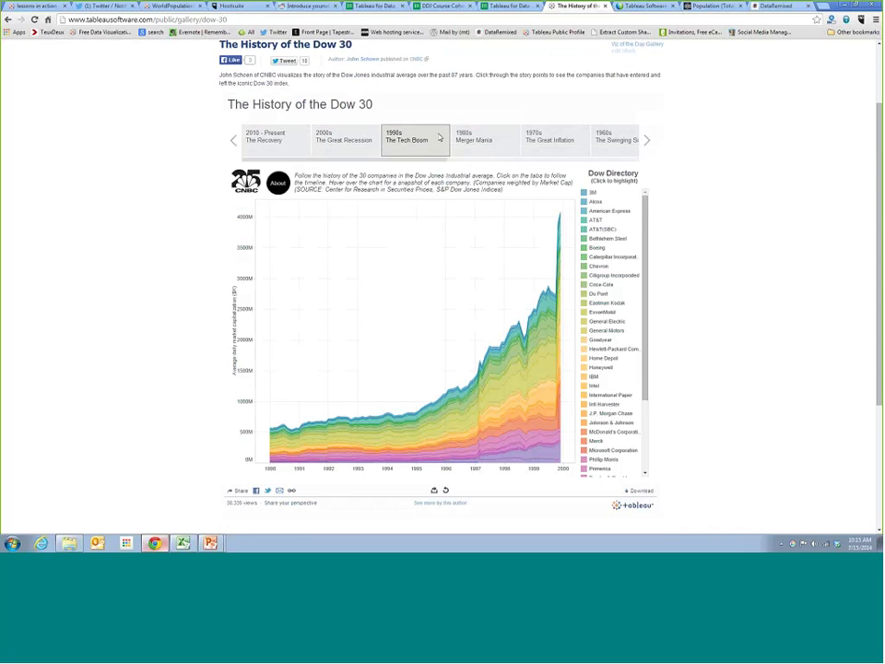
pyautogui.click(458, 150)
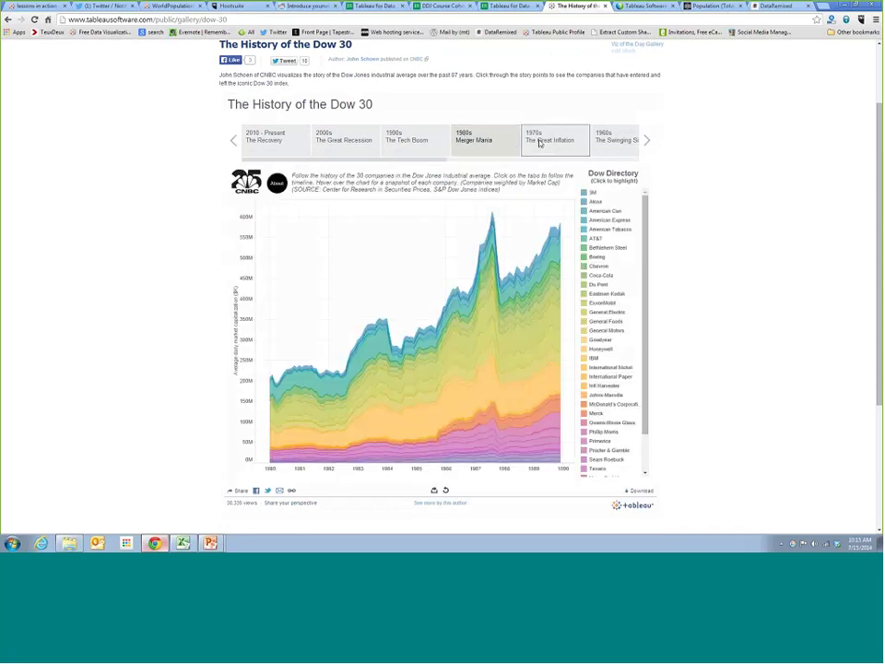
pyautogui.moveTo(443, 159); pyautogui.dragTo(618, 153)
pyautogui.click(623, 140)
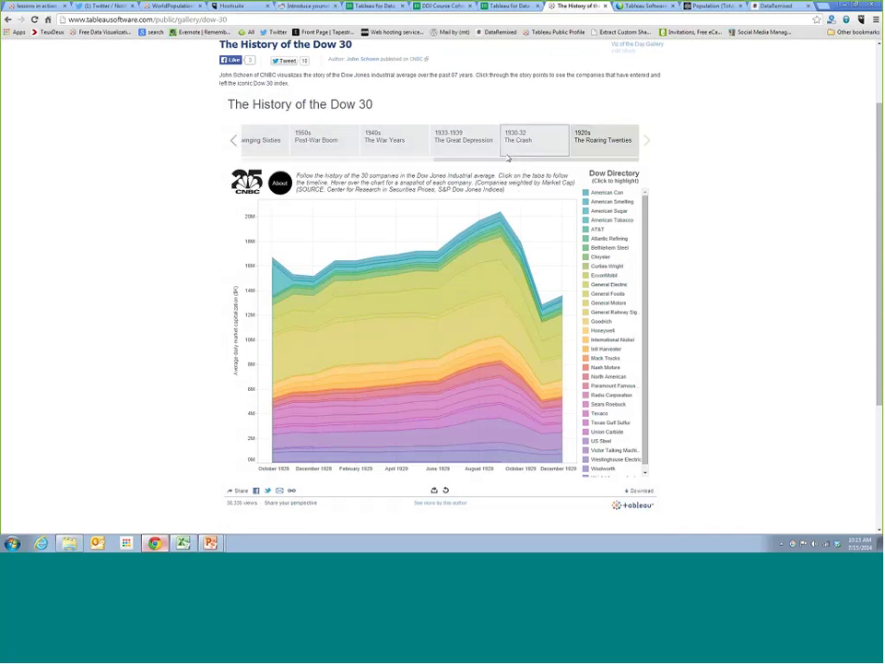
pyautogui.moveTo(511, 162); pyautogui.dragTo(262, 162)
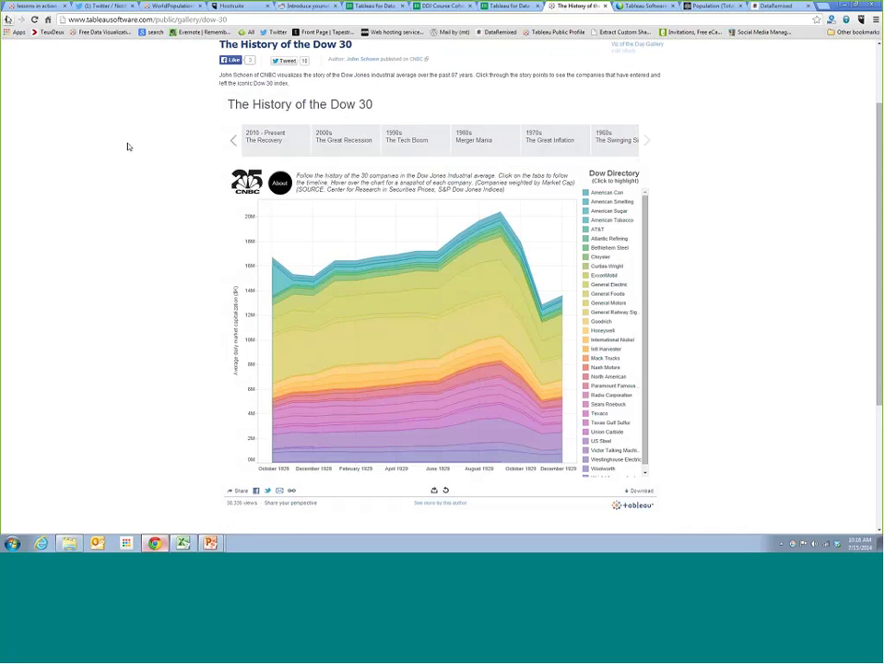
# Return to Viz of the Day and open the Melbourne Apartment Development viz
pyautogui.click(7, 19)
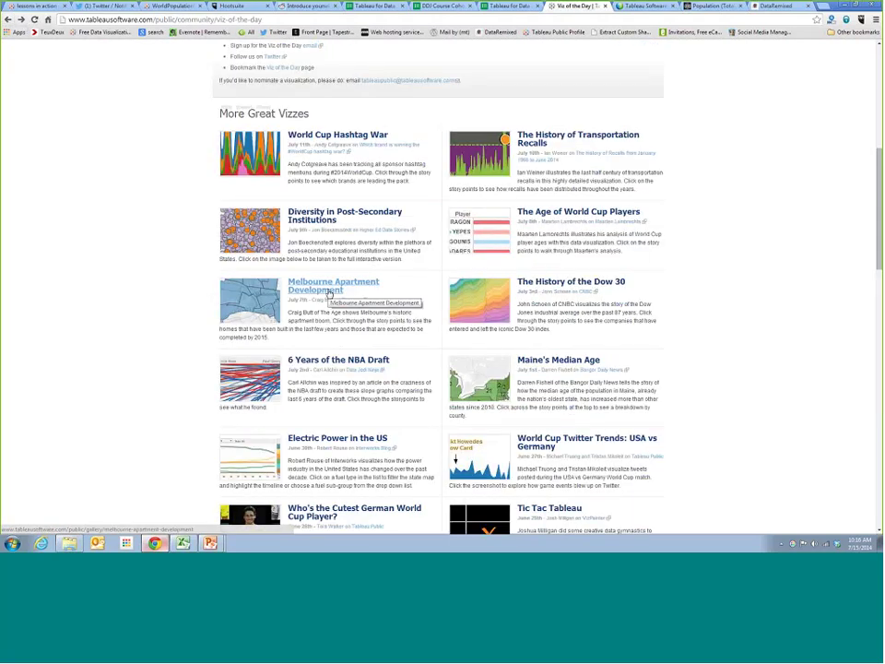
pyautogui.click(329, 293)
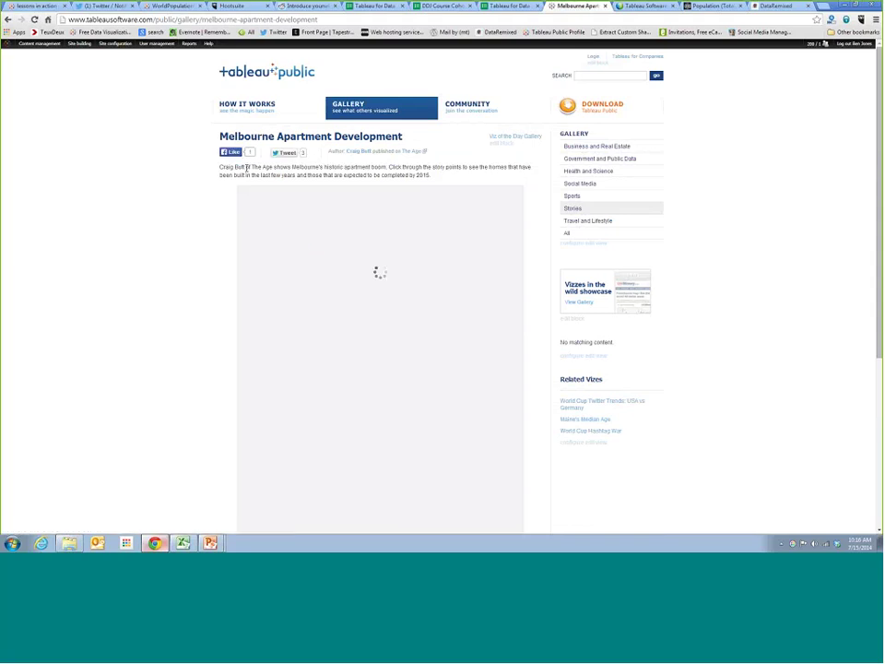
pyautogui.scroll(-1, 319, 137)
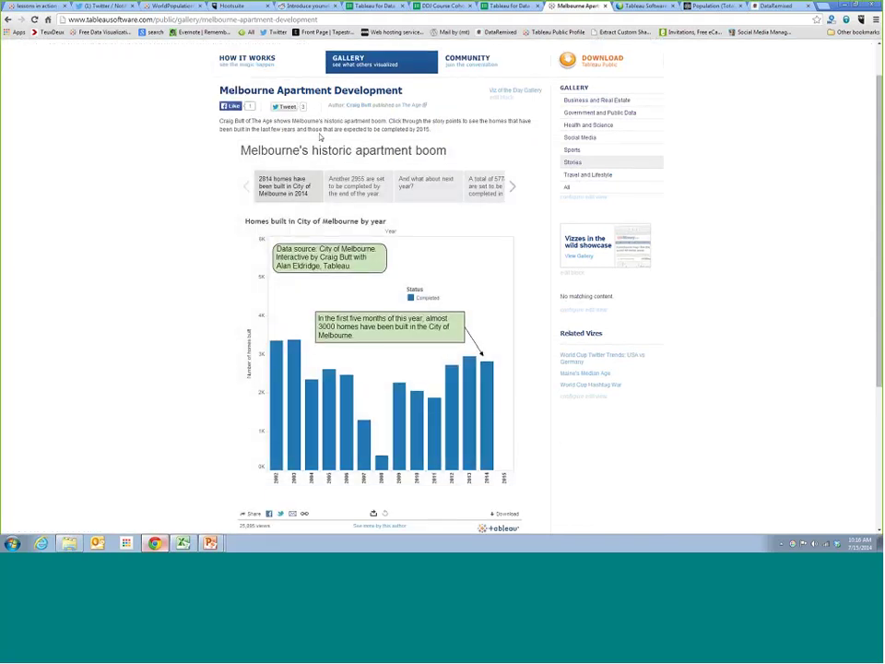
pyautogui.scroll(-1, 319, 136)
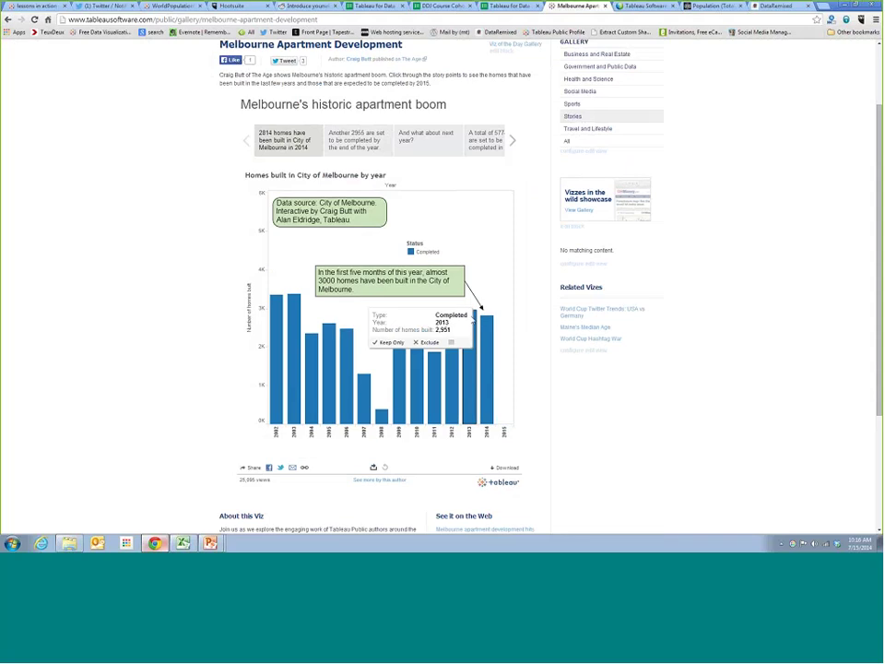
# Step through the under-construction, next-year and 5774-homes-in-2015 points to the CBD point
pyautogui.click(343, 137)
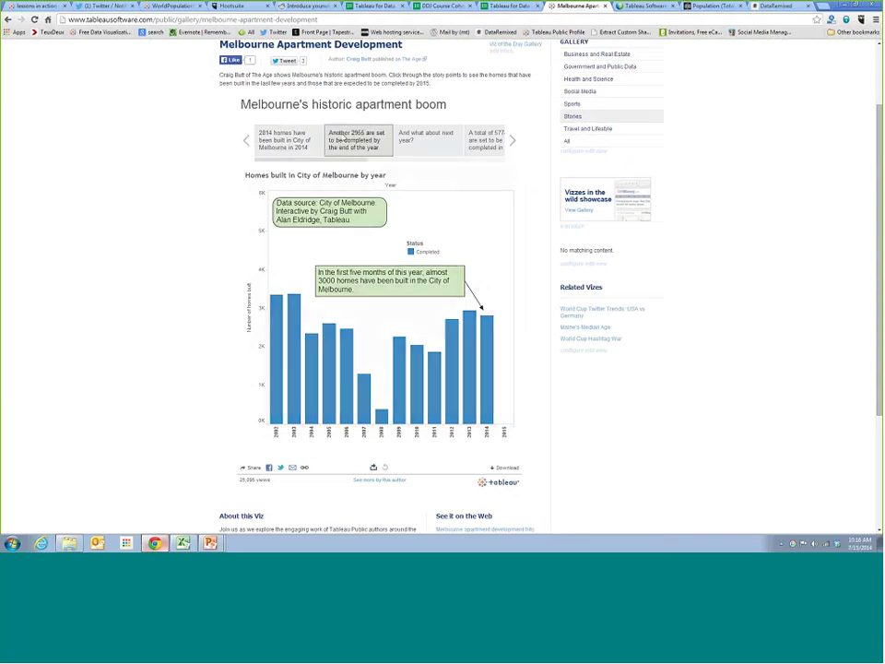
pyautogui.moveTo(489, 279)
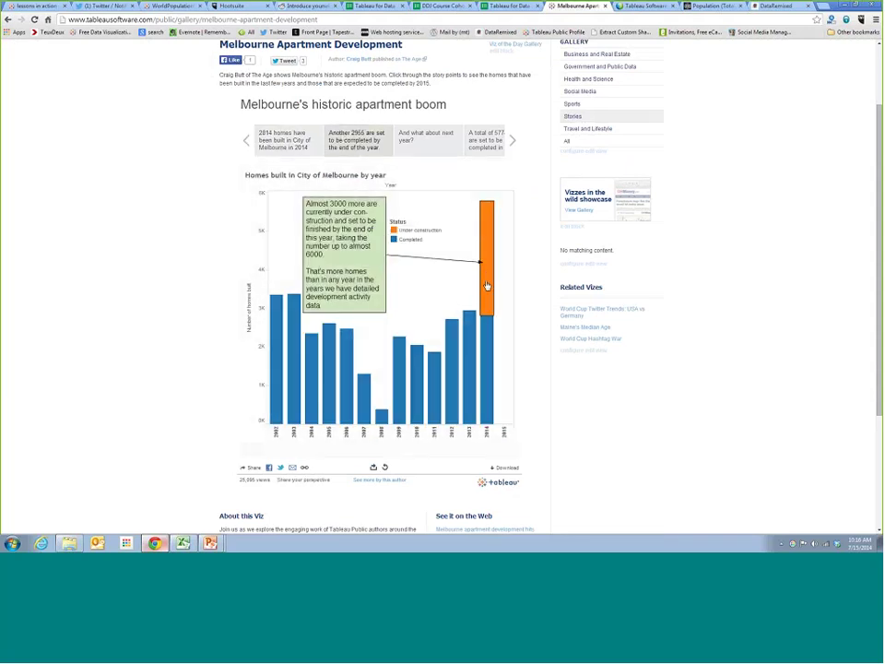
pyautogui.click(432, 149)
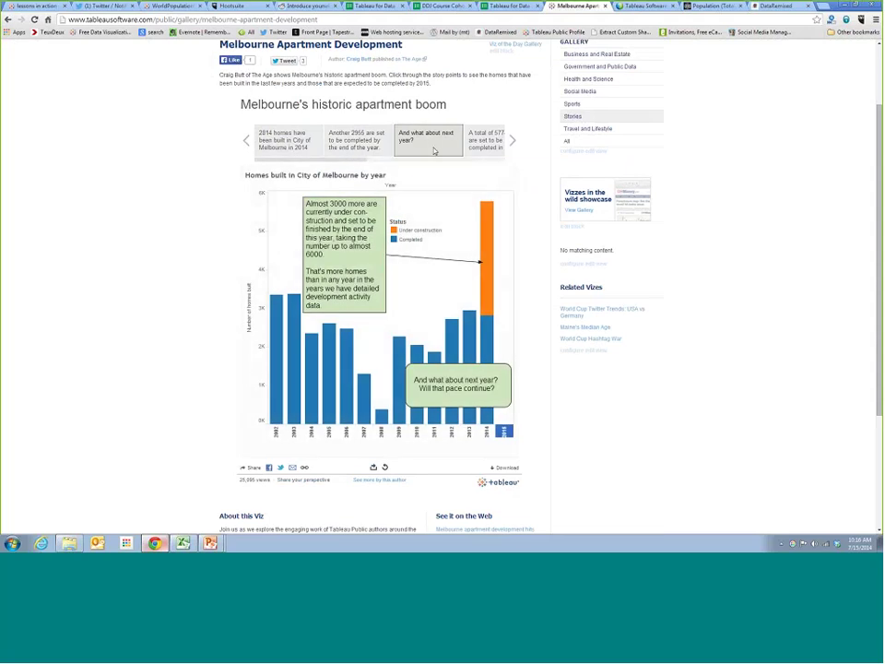
pyautogui.click(484, 140)
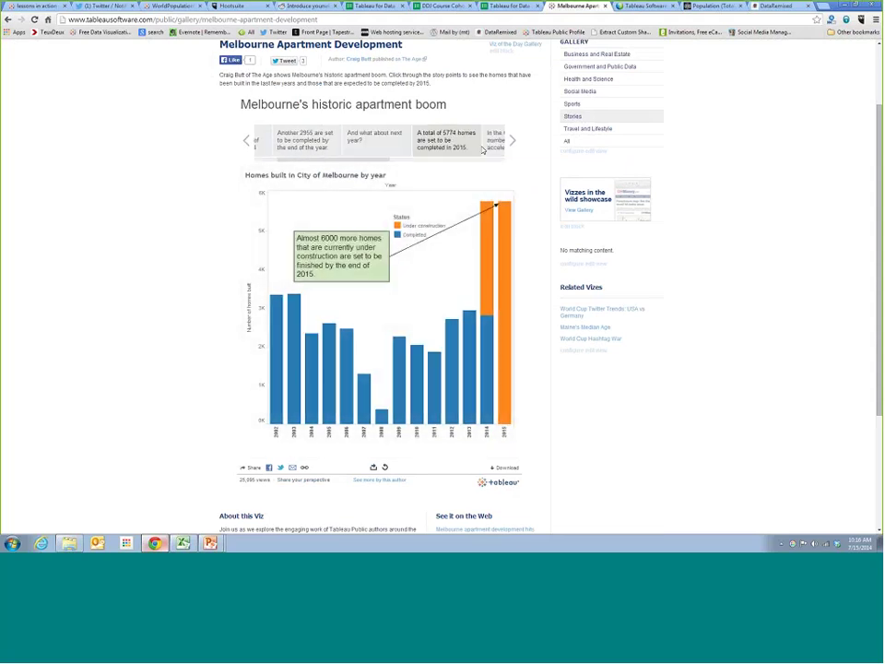
pyautogui.moveTo(389, 161); pyautogui.dragTo(426, 166)
pyautogui.click(339, 140)
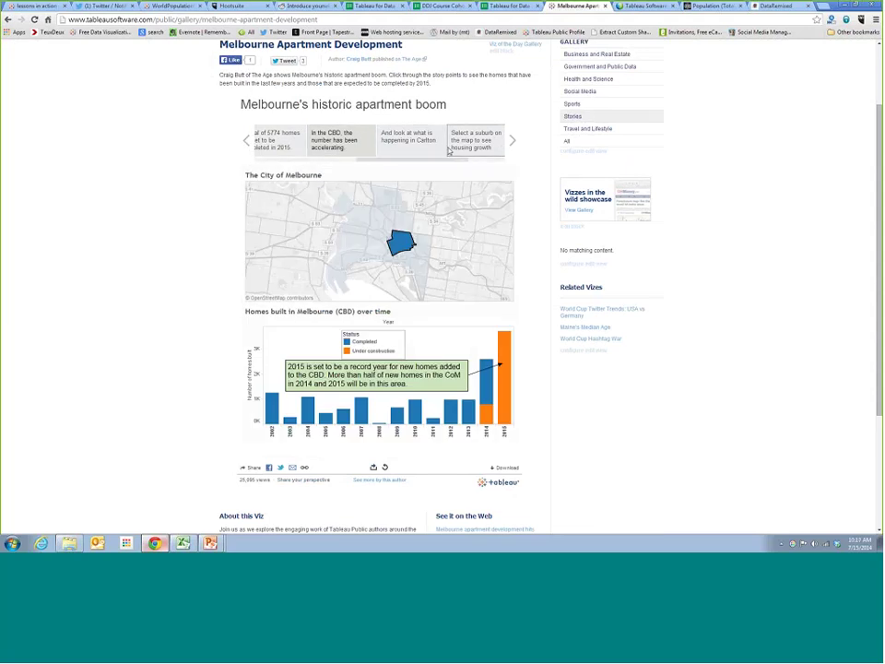
pyautogui.moveTo(431, 159); pyautogui.dragTo(374, 155)
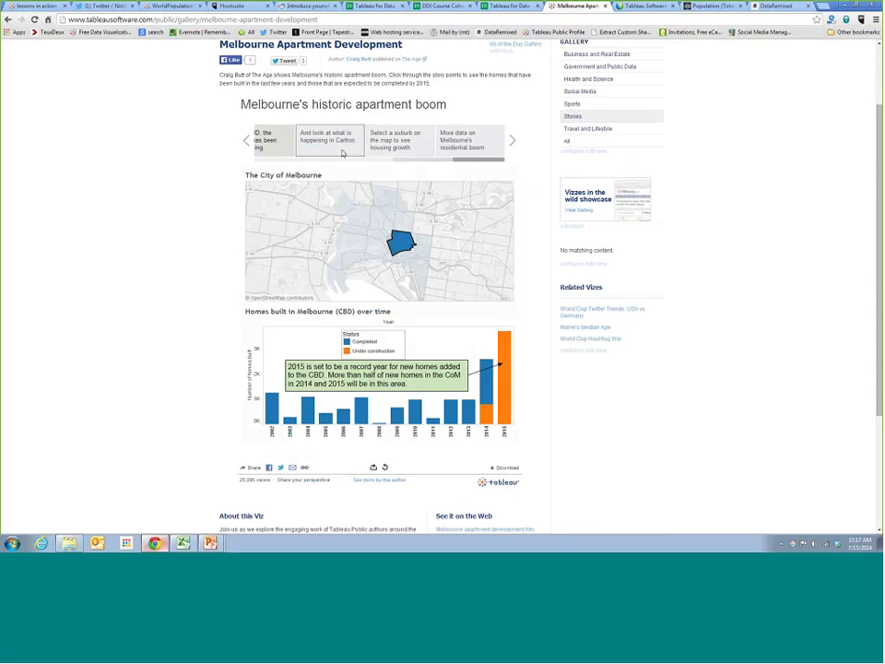
pyautogui.scroll(1, 126, 246)
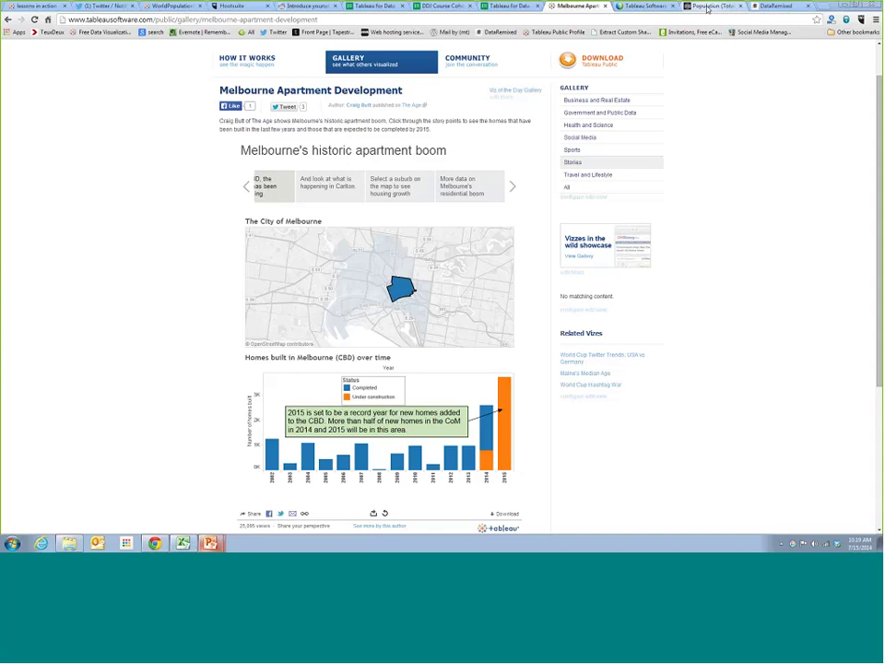
pyautogui.click(708, 9)
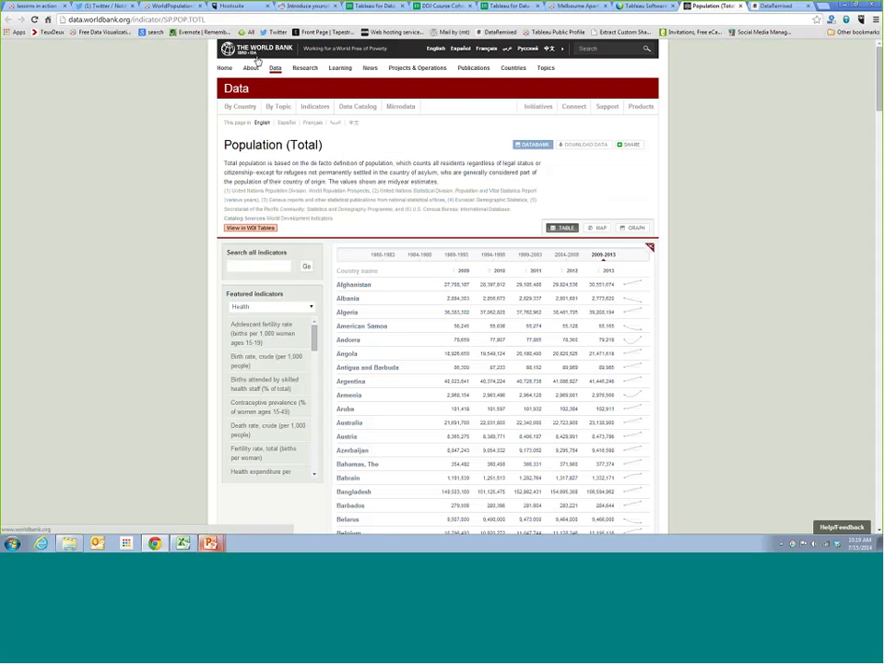
# Review the Population (Total) table's 2009–2013 country figures and select the page's web address
pyautogui.scroll(-1, 350, 295)
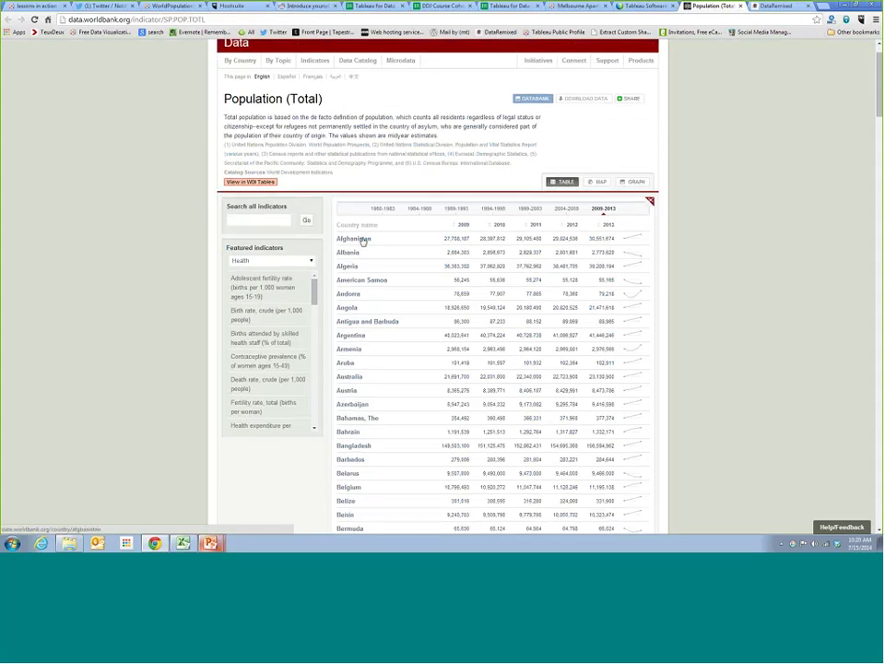
pyautogui.scroll(-1, 364, 235)
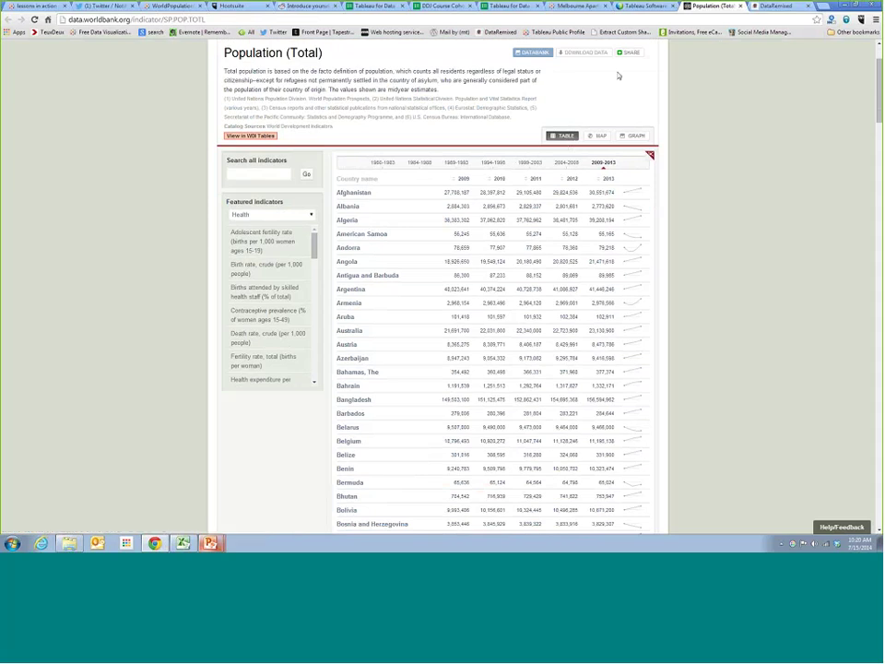
pyautogui.scroll(2, 619, 74)
pyautogui.click(212, 20)
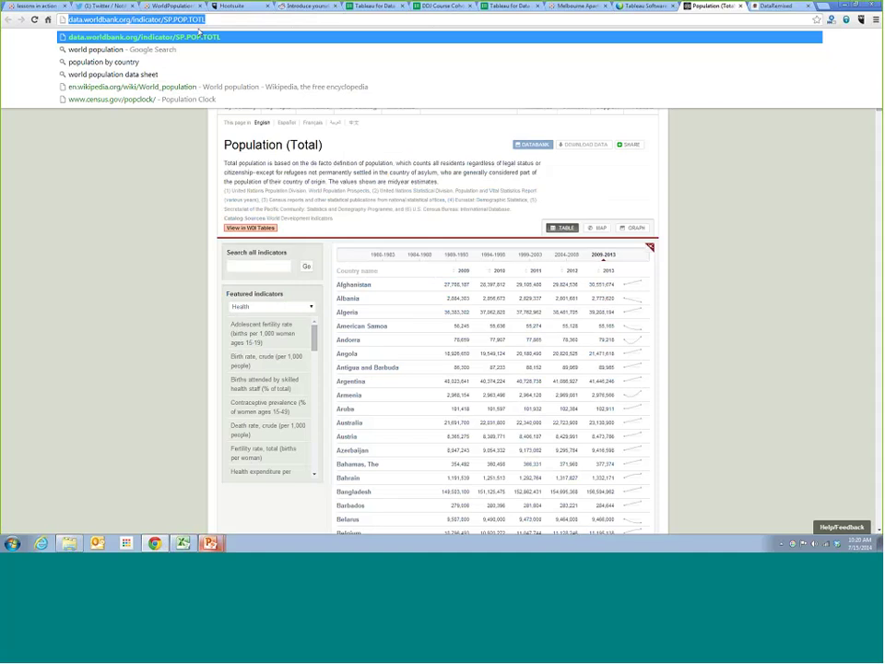
pyautogui.click(775, 177)
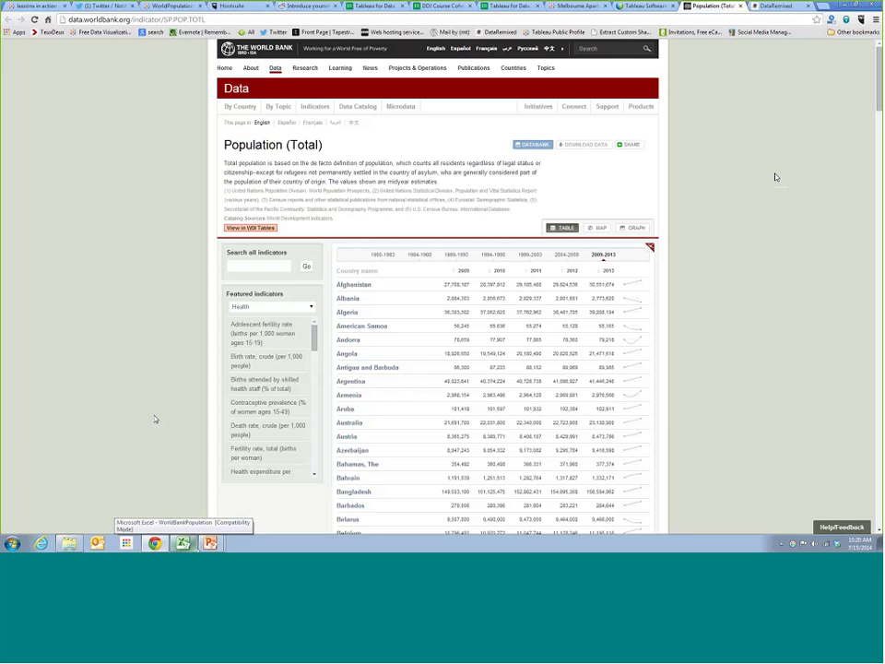
# Switch to the WorldBankPopulation workbook and widen column A to fit the country names
pyautogui.click(182, 543)
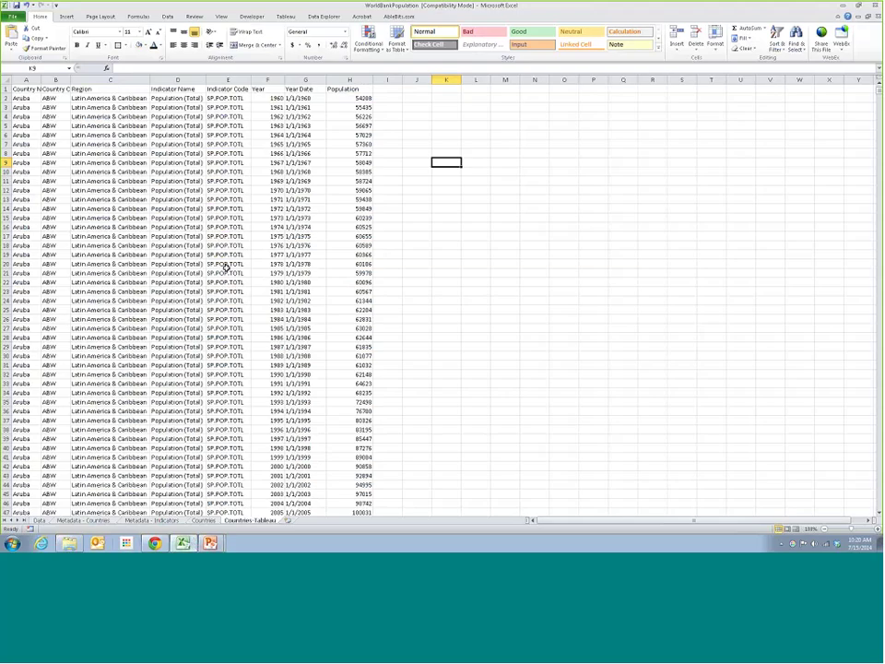
pyautogui.doubleClick(40, 80)
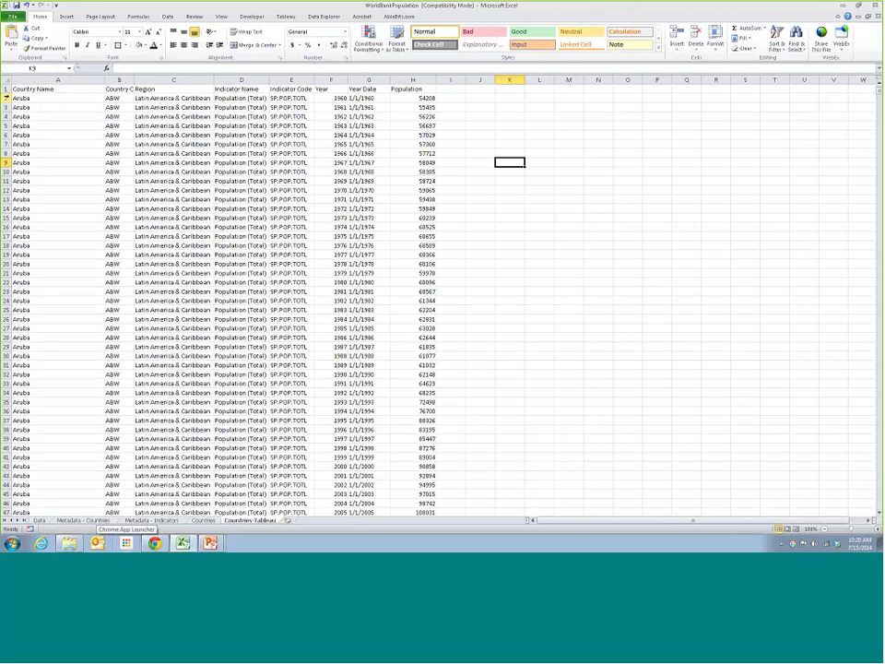
pyautogui.moveTo(6, 98); pyautogui.dragTo(61, 275)
pyautogui.click(62, 275)
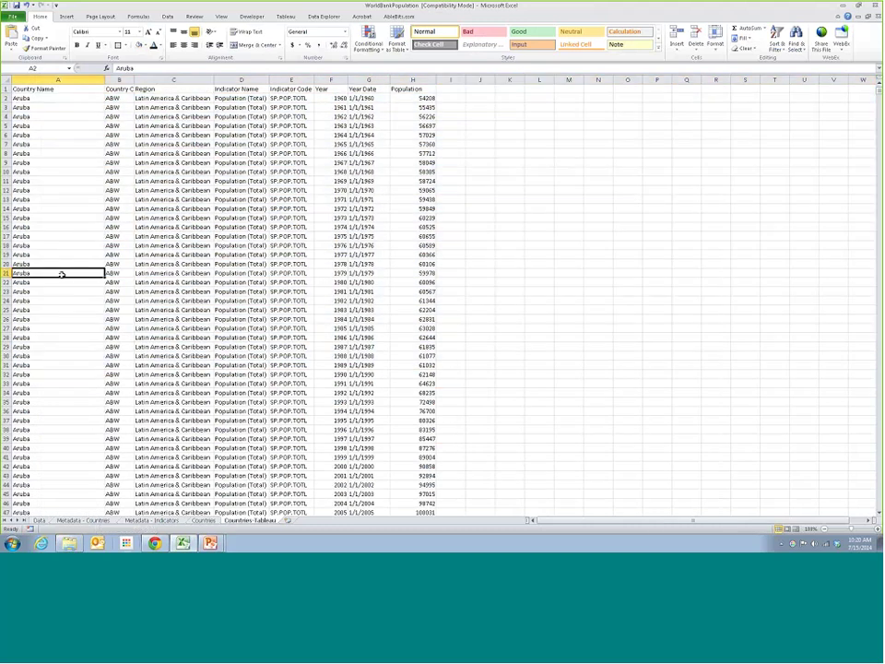
pyautogui.click(65, 98)
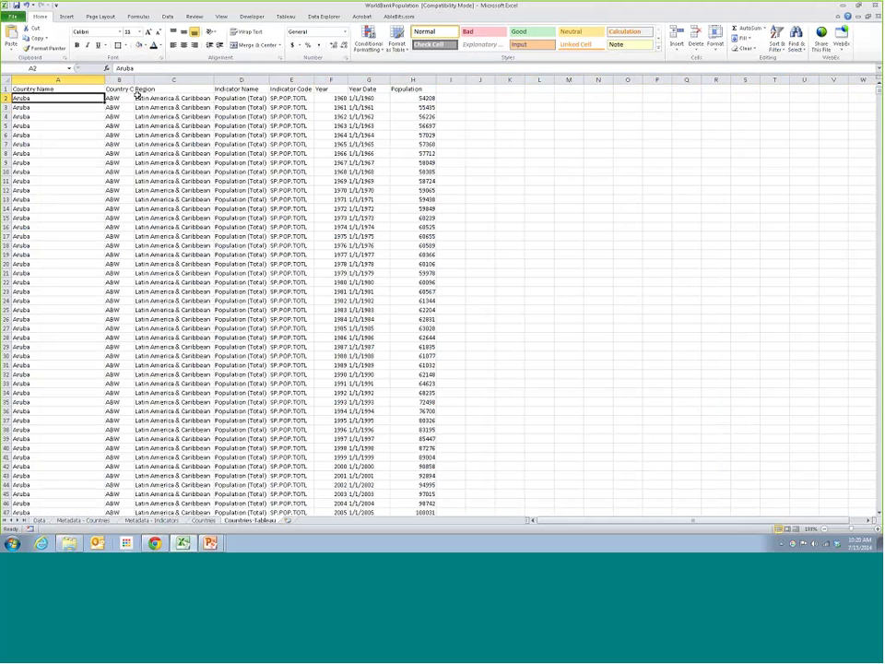
# Inspect row 2's Region, Year and Population values and select the years 1960–1966
pyautogui.click(150, 97)
pyautogui.click(333, 98)
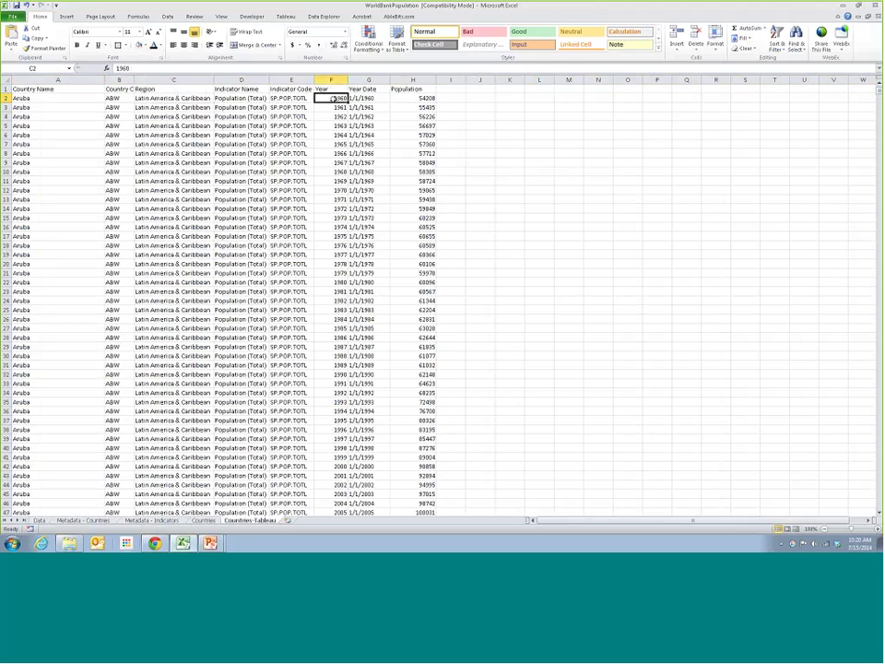
pyautogui.click(419, 98)
pyautogui.moveTo(327, 100); pyautogui.dragTo(329, 155)
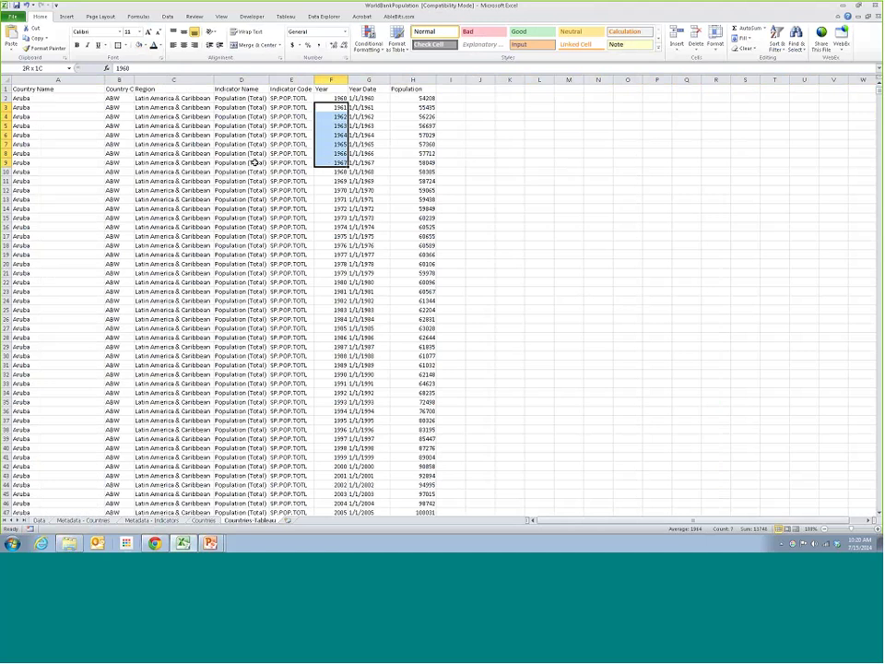
pyautogui.scroll(-1, 91, 189)
pyautogui.scroll(-6, 259, 306)
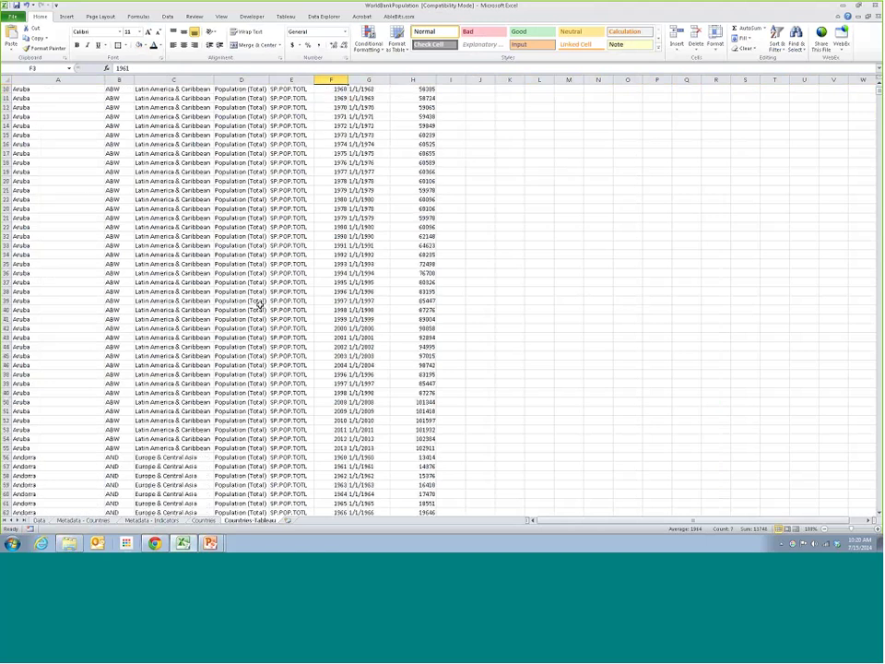
pyautogui.scroll(7, 286, 306)
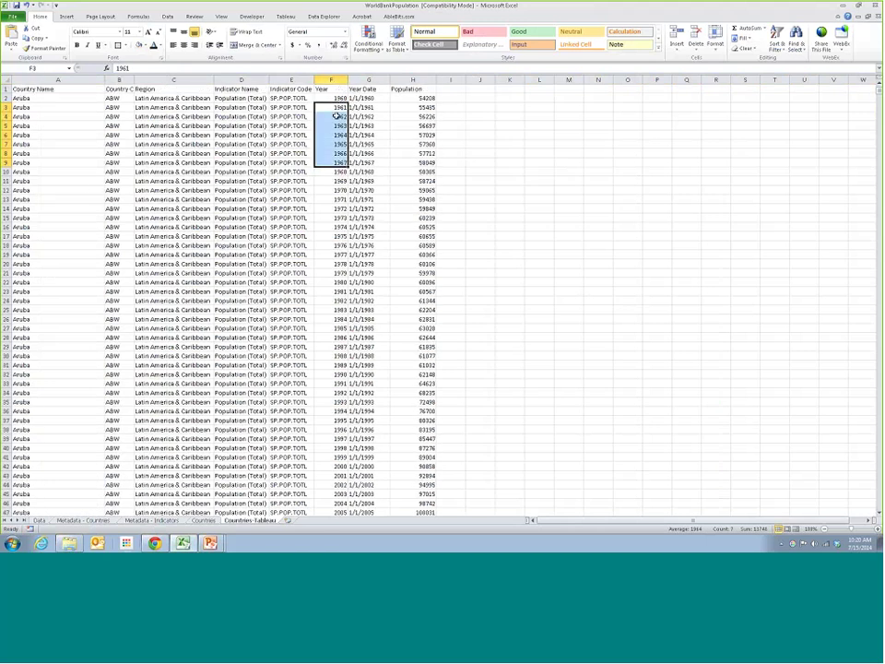
pyautogui.scroll(-7, 325, 336)
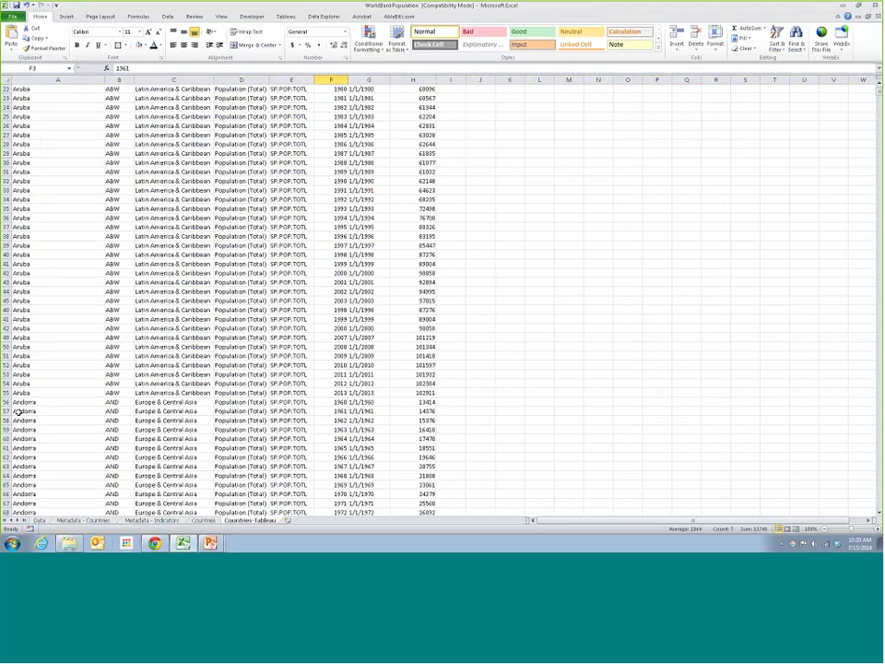
# Check the 2013 date in G55 and the Population values down column H
pyautogui.click(368, 393)
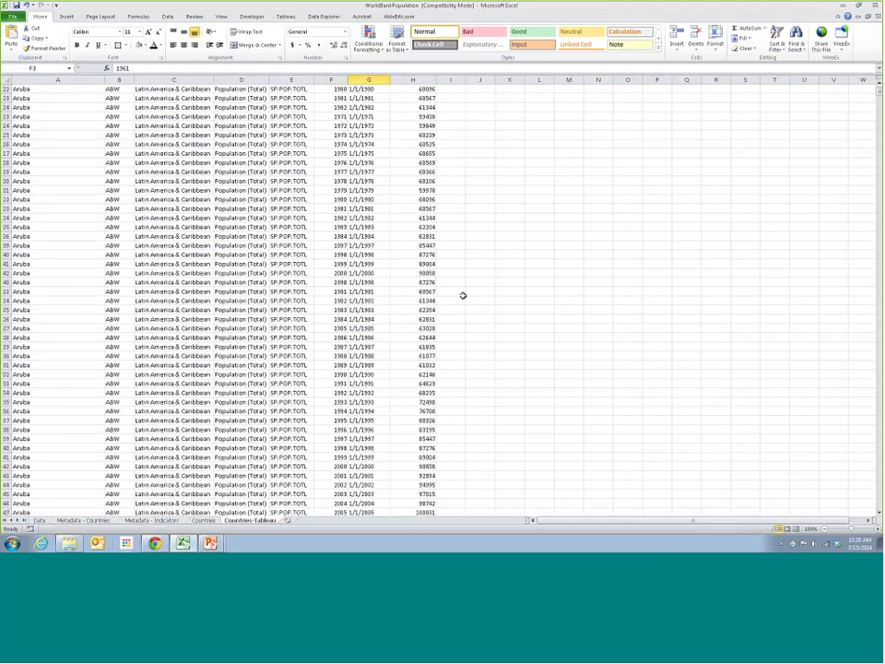
pyautogui.scroll(7, 462, 296)
pyautogui.moveTo(413, 98); pyautogui.dragTo(411, 499)
pyautogui.click(415, 465)
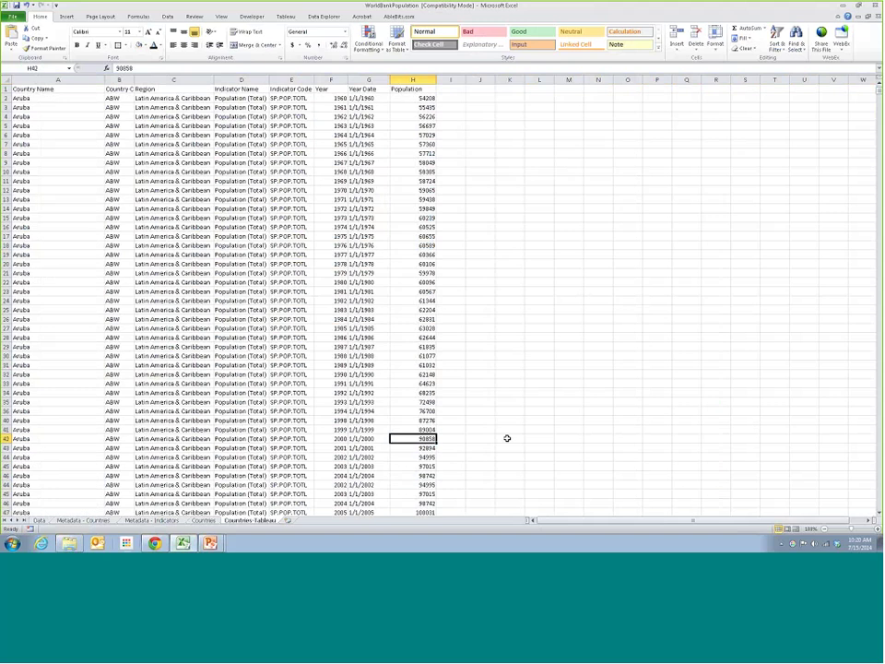
# Scroll through the Countries-Tableau rows, then bring the working-files window to the front
pyautogui.scroll(-7, 506, 438)
pyautogui.scroll(-5, 506, 437)
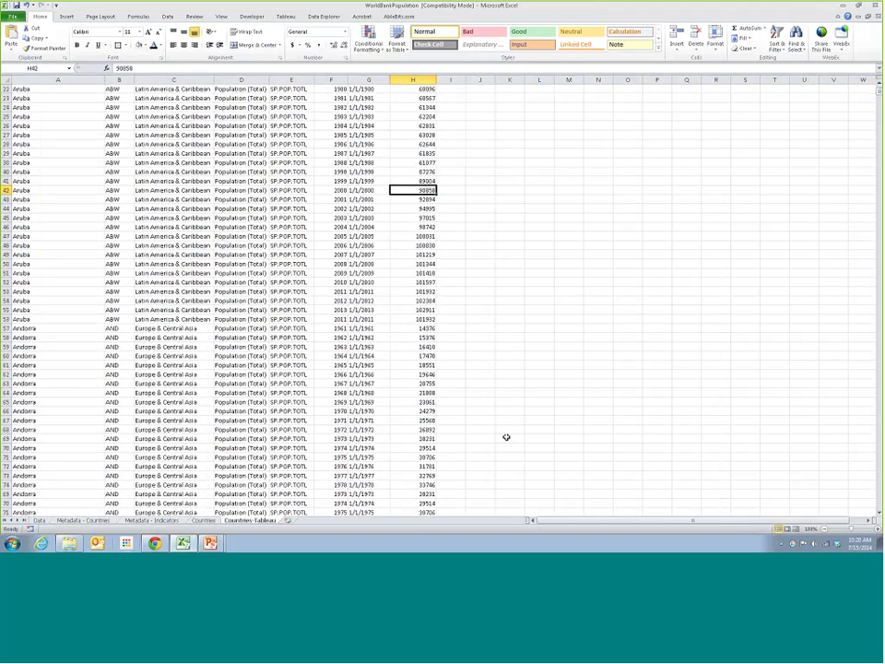
pyautogui.scroll(-2, 504, 437)
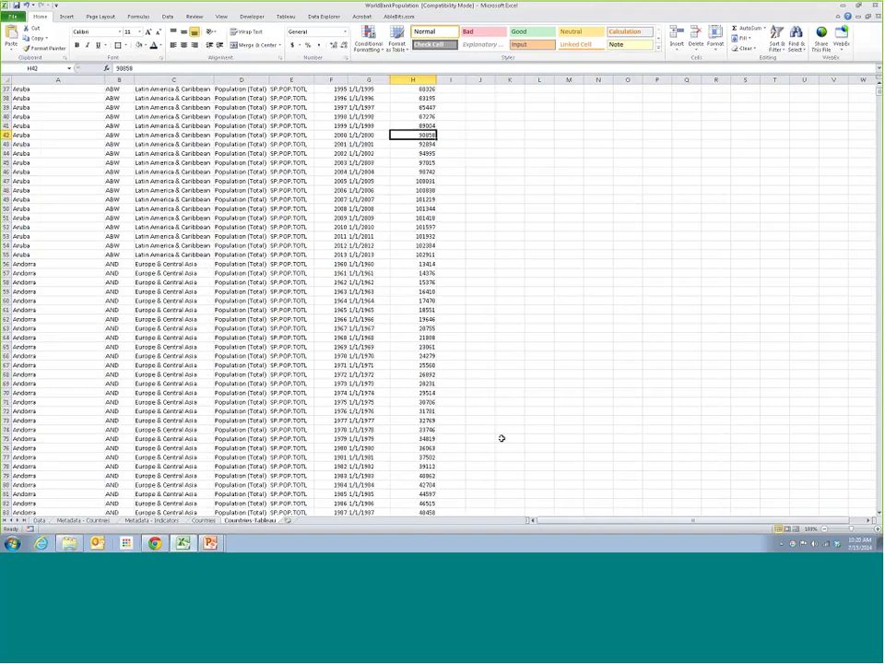
pyautogui.scroll(-7, 496, 438)
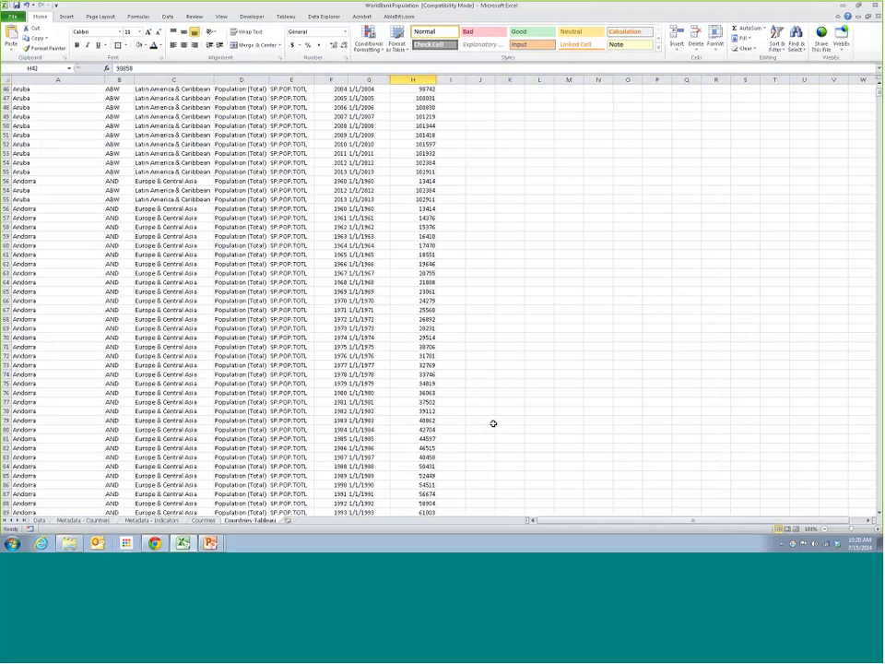
pyautogui.scroll(8, 494, 442)
pyautogui.scroll(13, 492, 446)
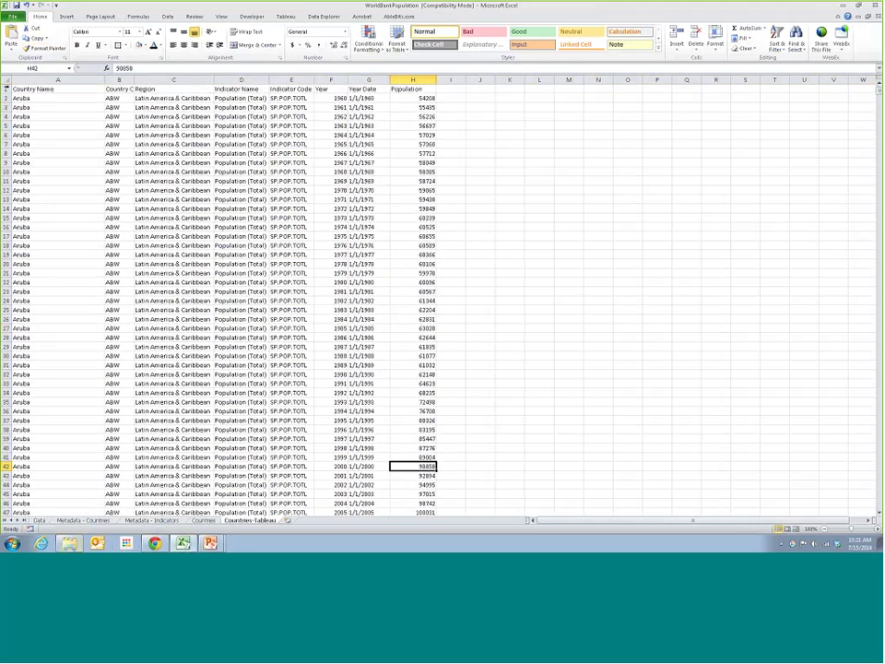
pyautogui.hotkey('alt', 'Tab')
pyautogui.hotkey('alt', 'Tab')
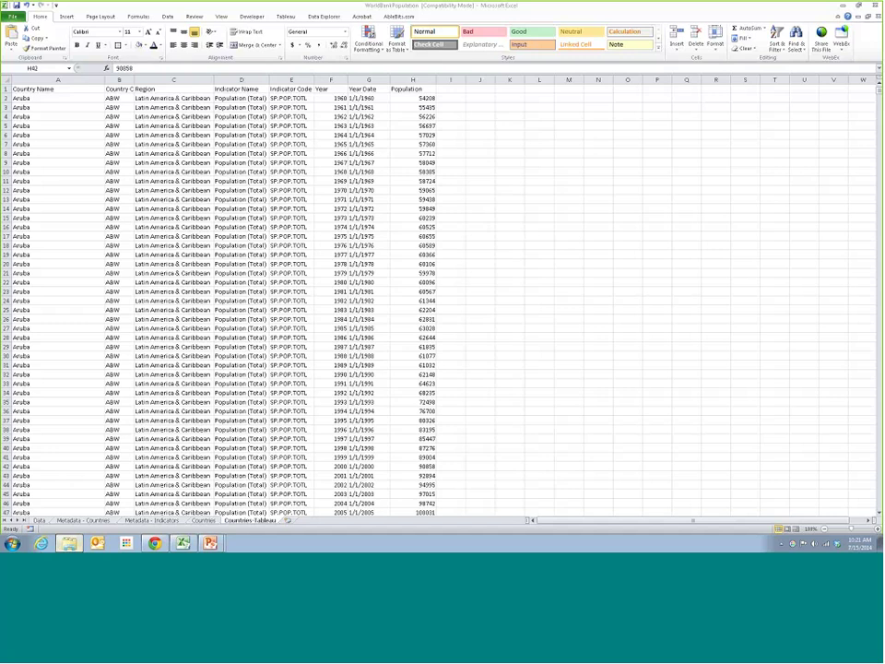
# Launch Tableau Public from the Start menu's All Programs list
pyautogui.click(12, 543)
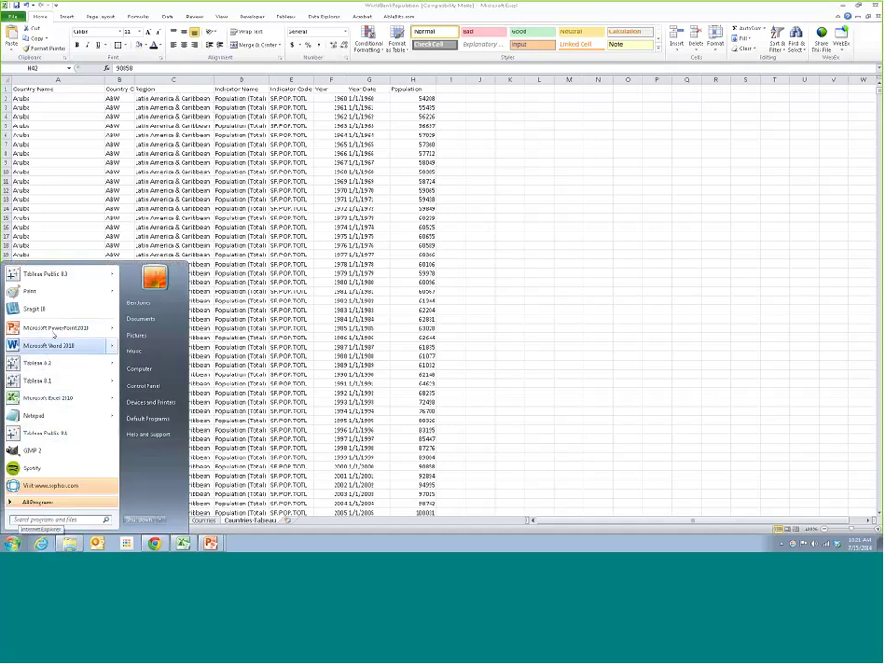
pyautogui.click(51, 502)
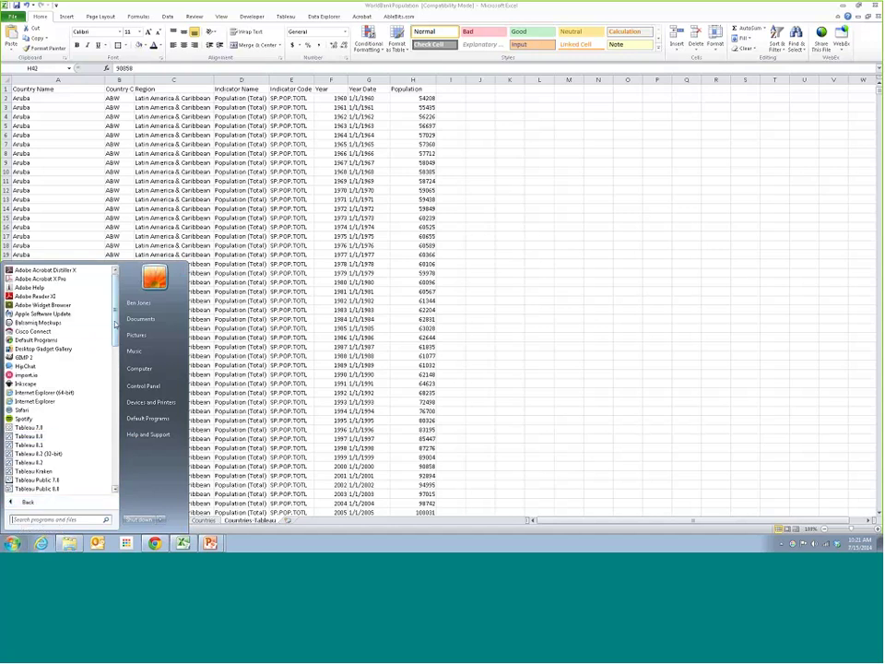
pyautogui.scroll(-1, 81, 404)
pyautogui.scroll(-2, 81, 404)
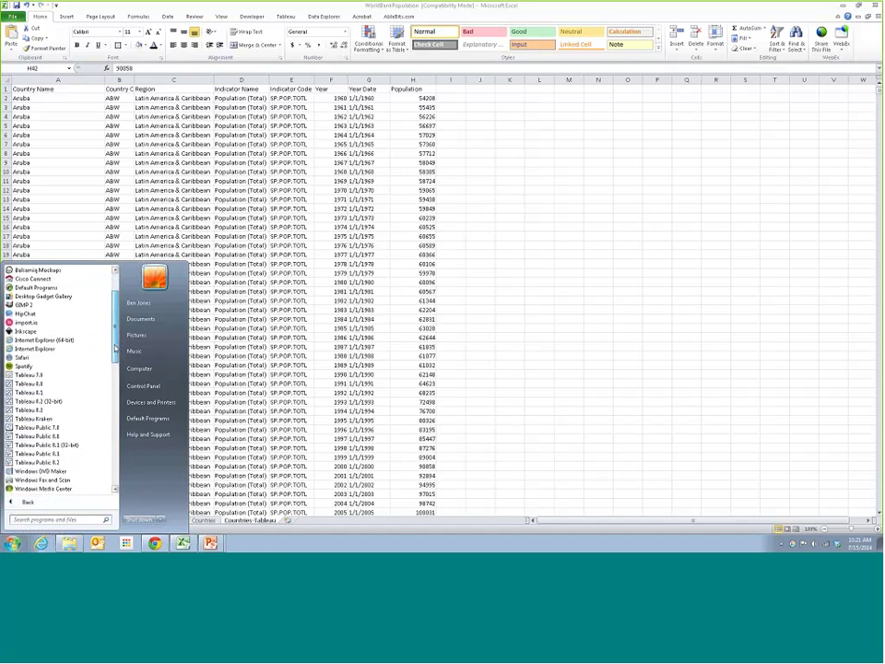
pyautogui.click(46, 444)
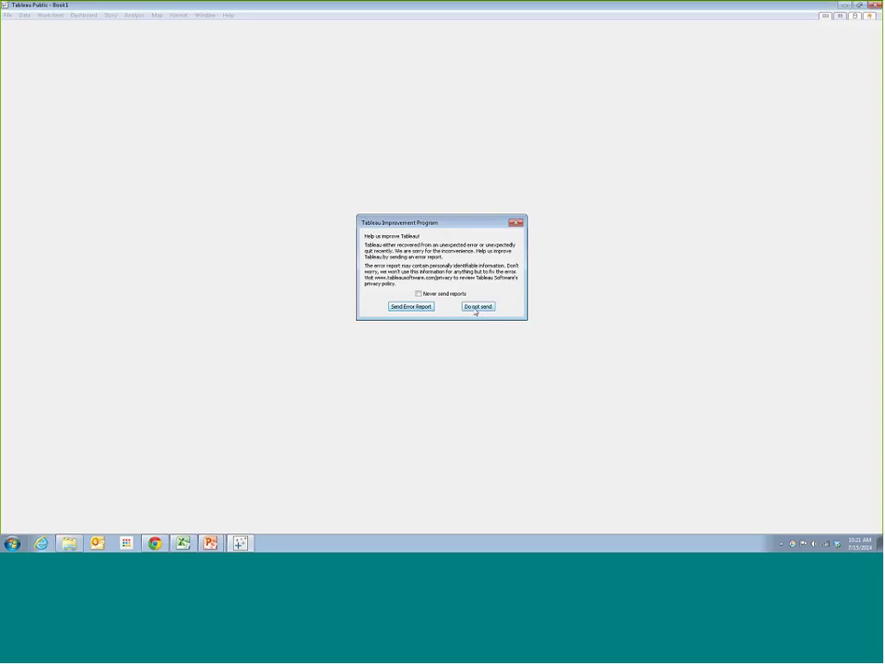
# Decline the error report, preview the start page's featured items, and begin a new data connection
pyautogui.click(474, 308)
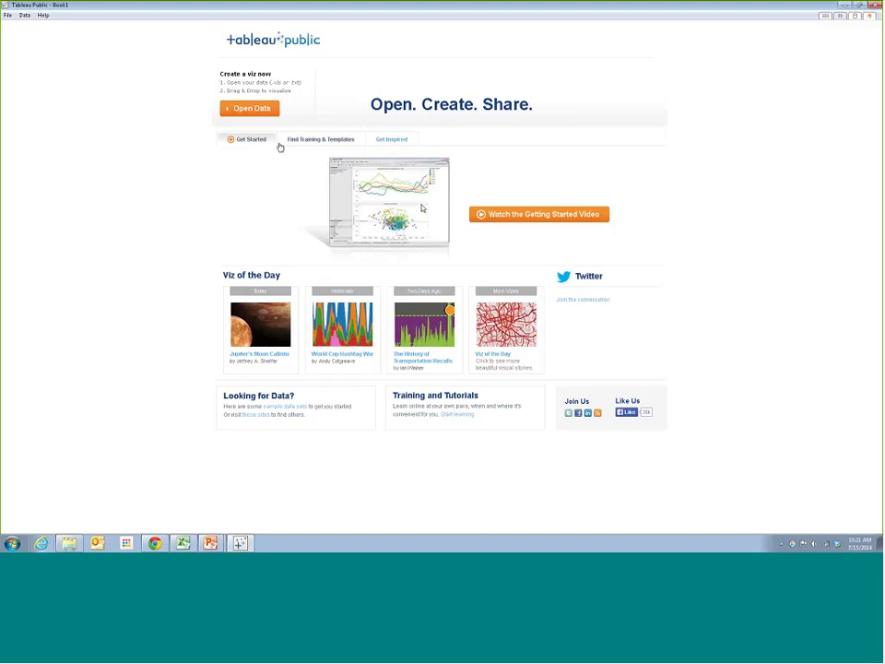
pyautogui.click(400, 141)
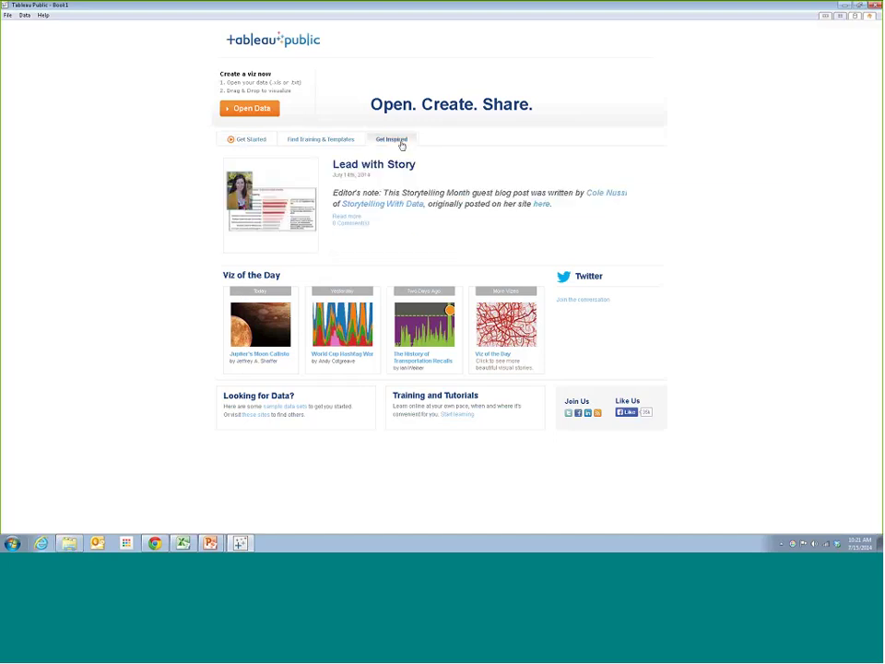
pyautogui.click(262, 141)
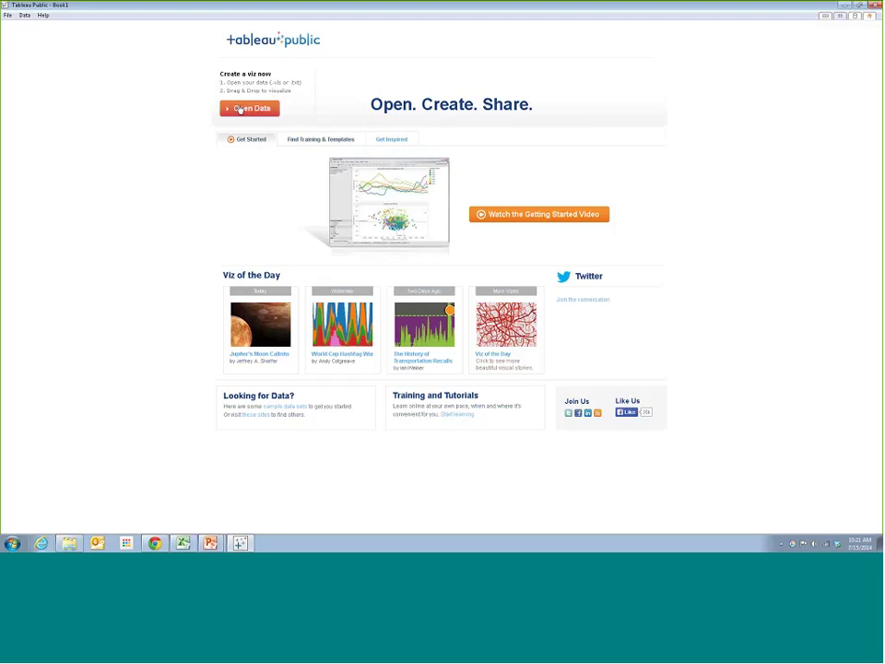
pyautogui.click(248, 110)
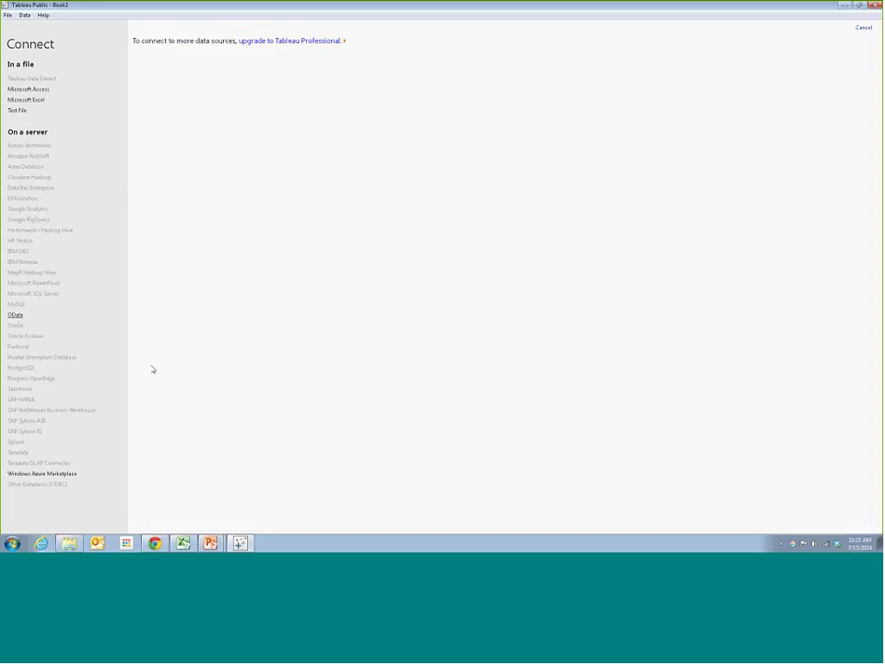
# Choose Microsoft Excel as the source and open WorldBankPopulation.xlsx from the Desktop
pyautogui.click(37, 100)
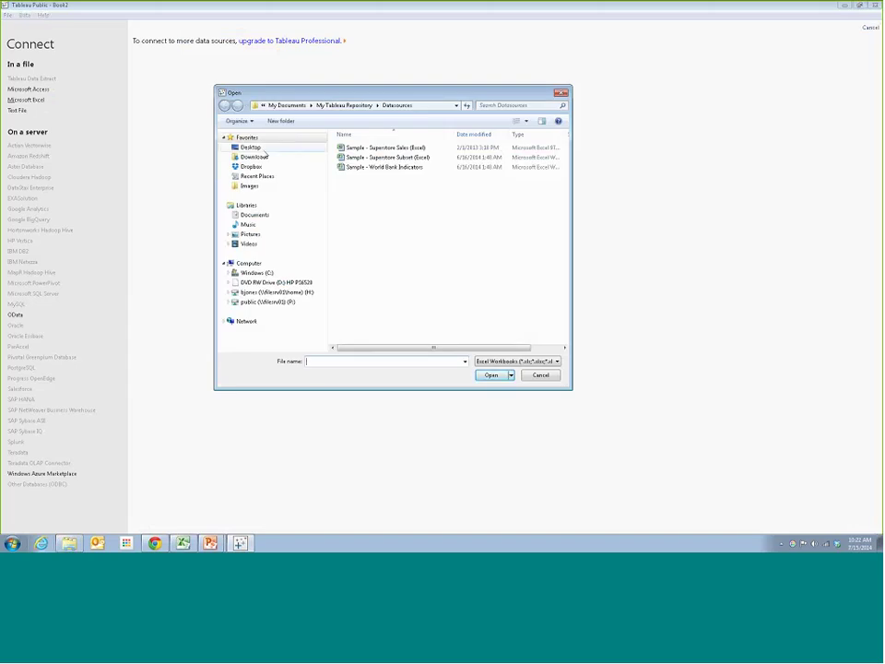
pyautogui.click(250, 147)
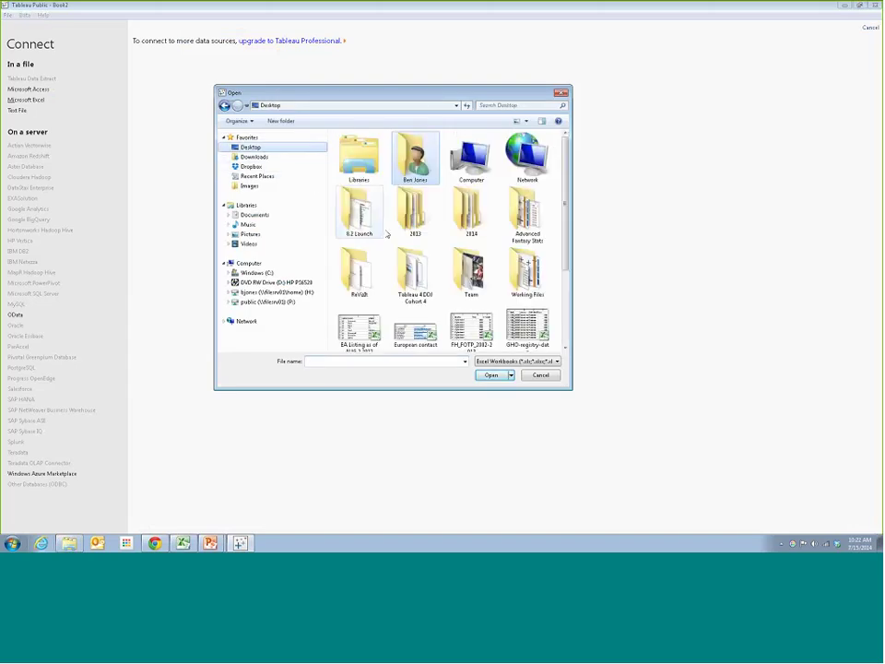
pyautogui.doubleClick(406, 282)
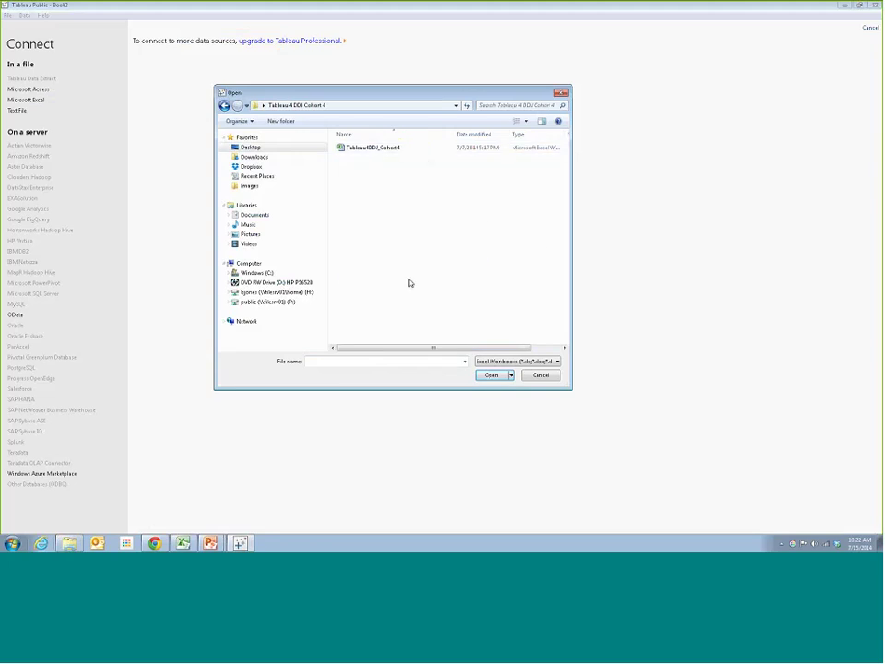
pyautogui.click(373, 150)
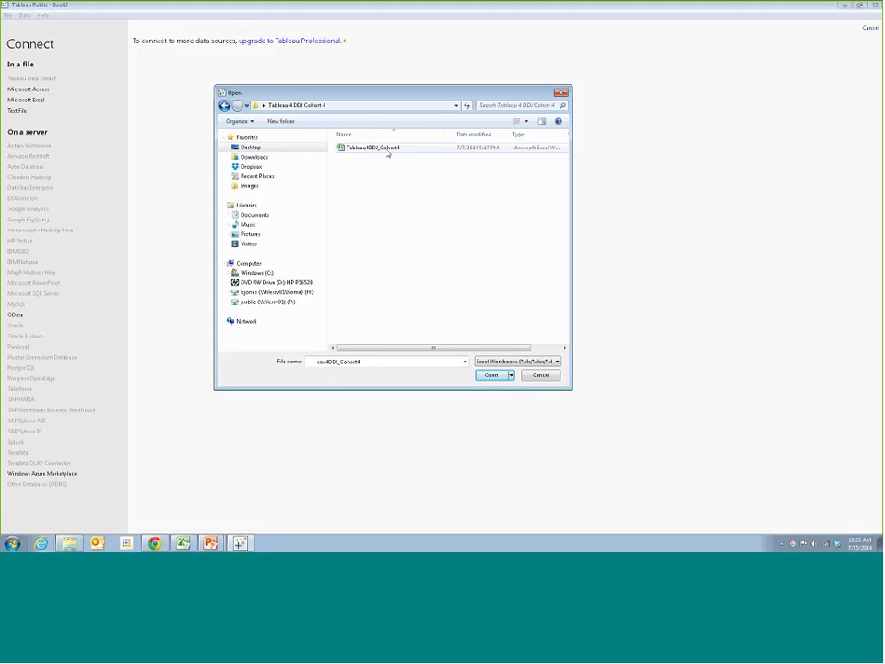
pyautogui.click(277, 149)
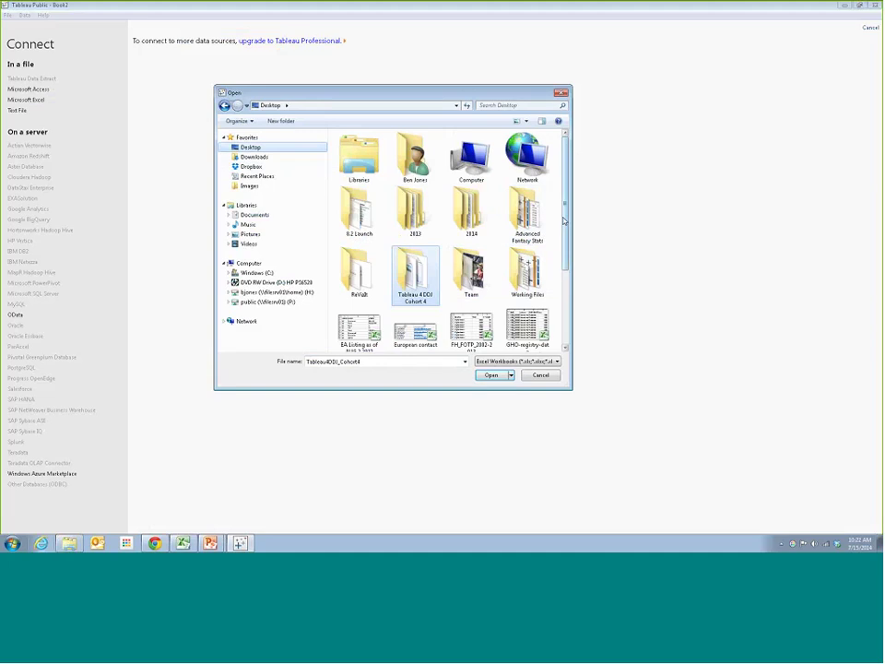
pyautogui.scroll(-3, 544, 238)
pyautogui.click(476, 320)
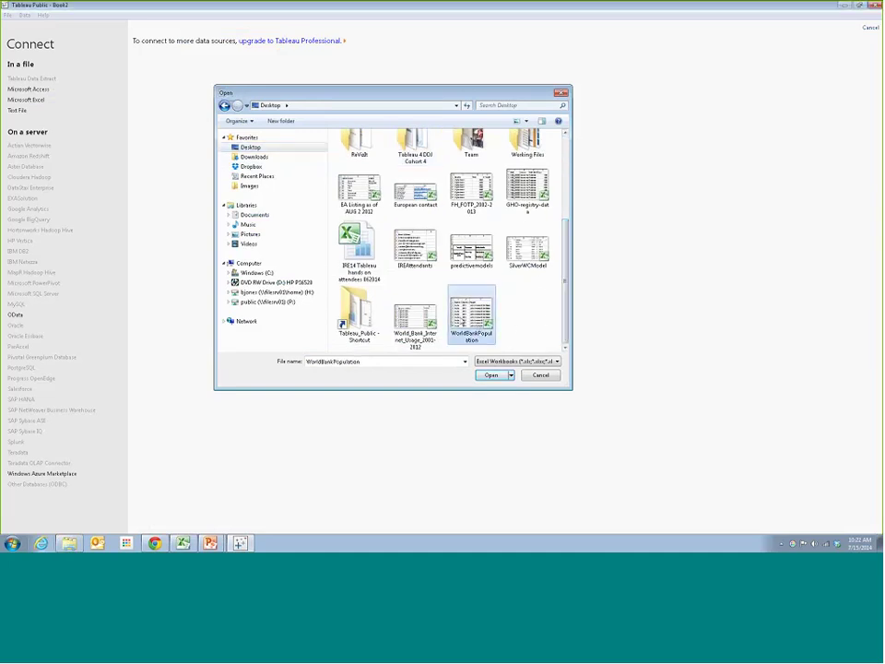
pyautogui.click(491, 375)
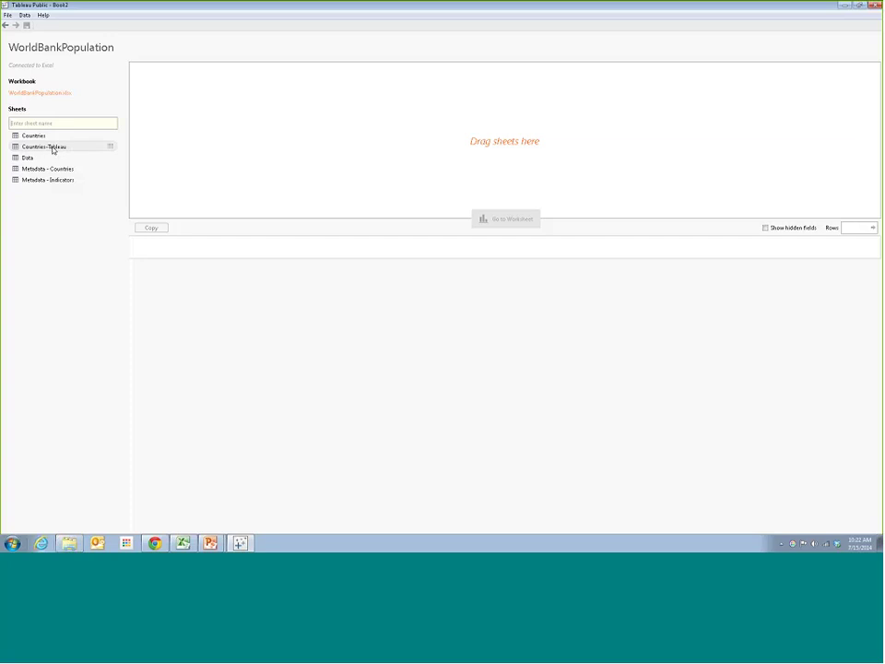
# Drag the Countries-Tableau sheet onto the canvas and scroll its Aruba population preview
pyautogui.moveTo(56, 153); pyautogui.dragTo(310, 126)
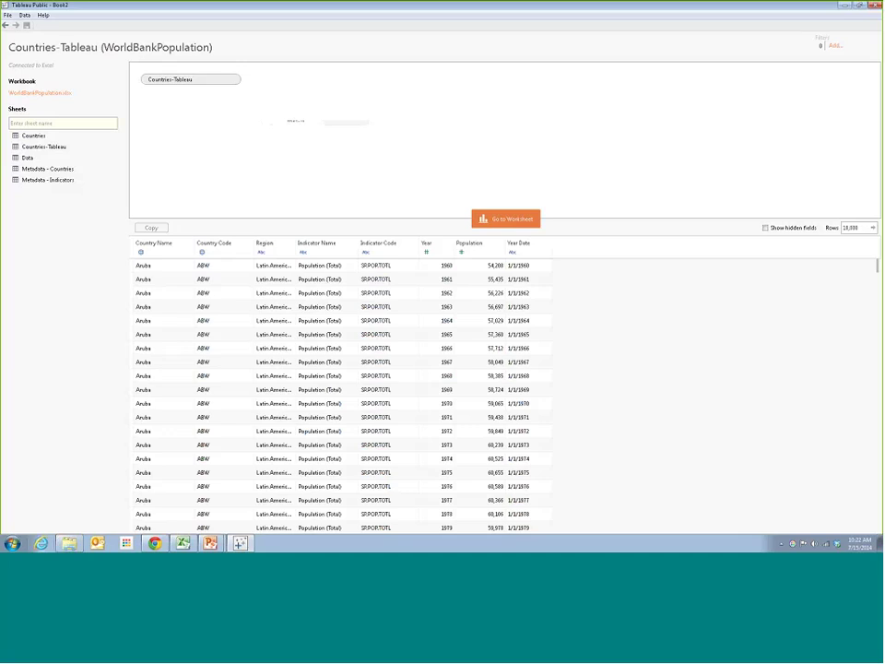
pyautogui.scroll(-6, 809, 290)
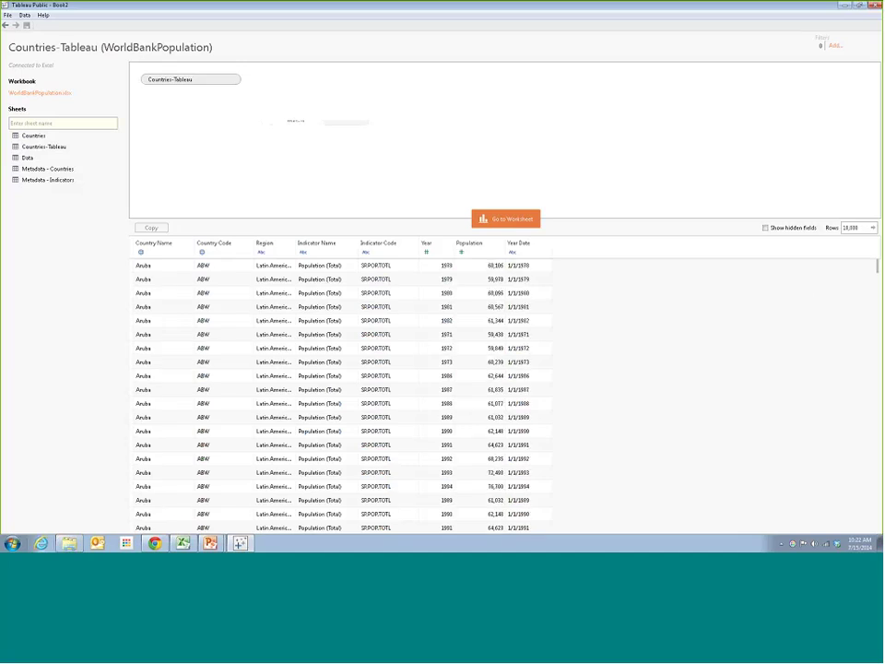
pyautogui.moveTo(877, 270); pyautogui.dragTo(878, 265)
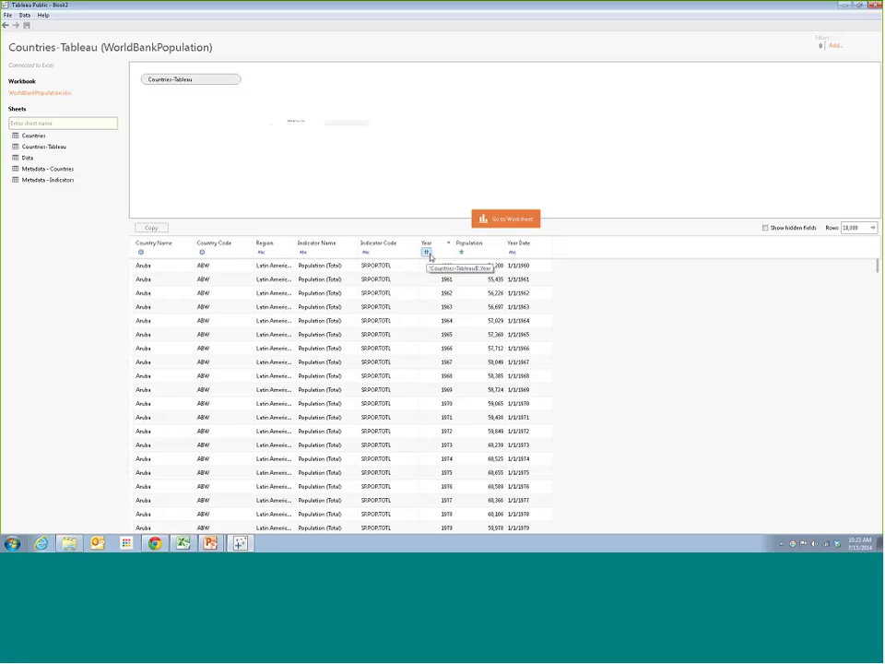
# Change the Year Date field's data type from text (Abc) to Date
pyautogui.click(512, 253)
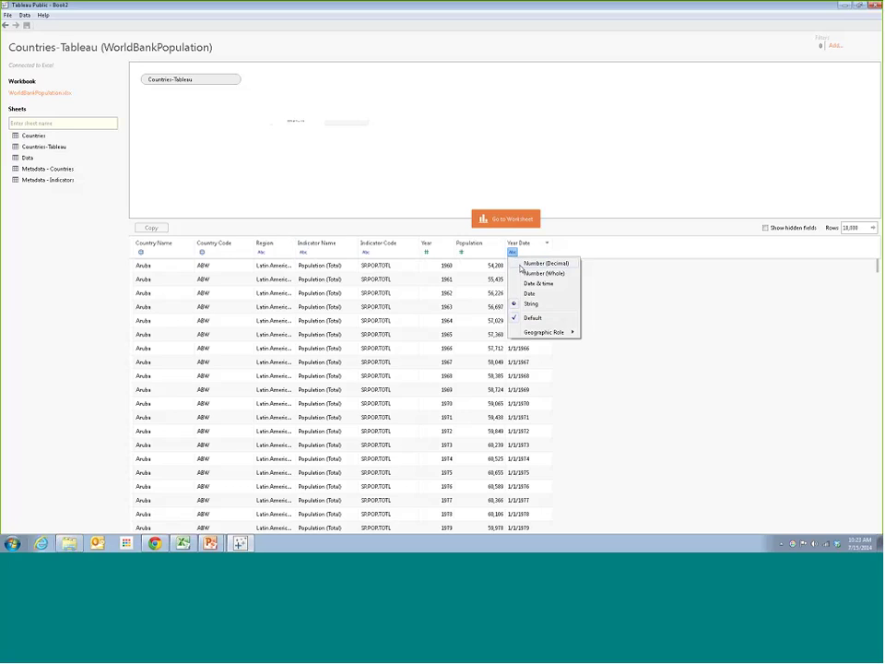
pyautogui.click(690, 266)
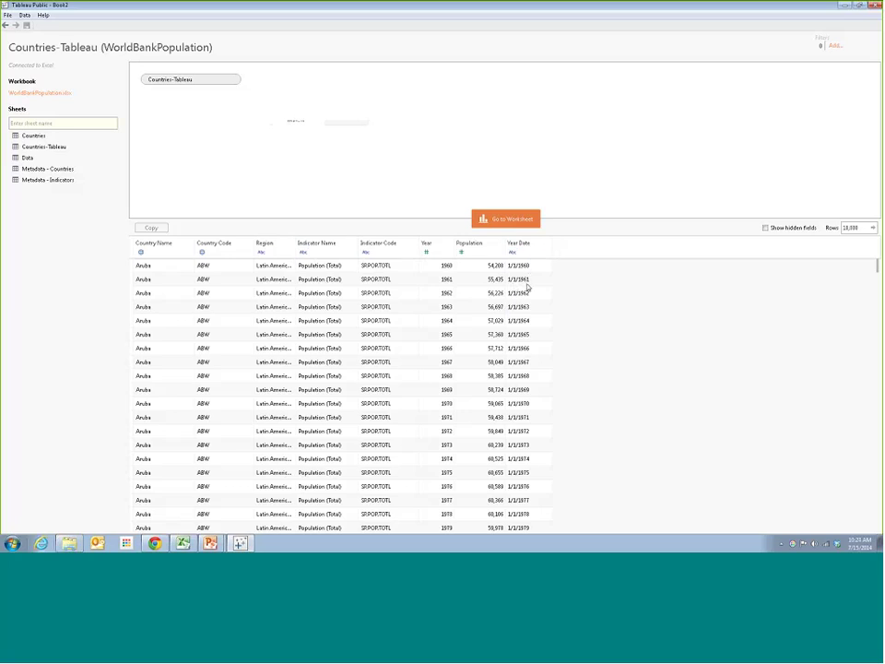
pyautogui.click(512, 251)
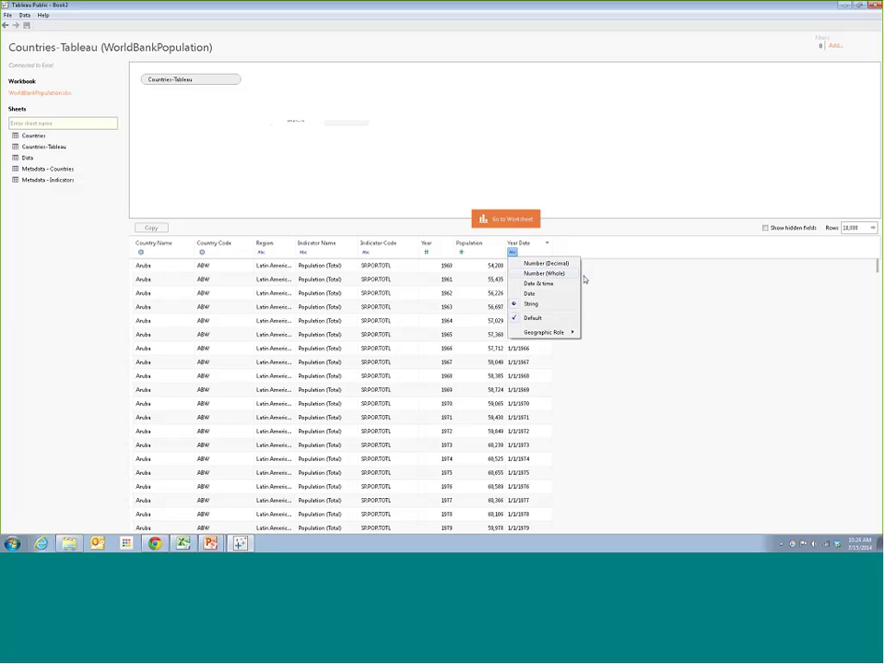
pyautogui.click(622, 290)
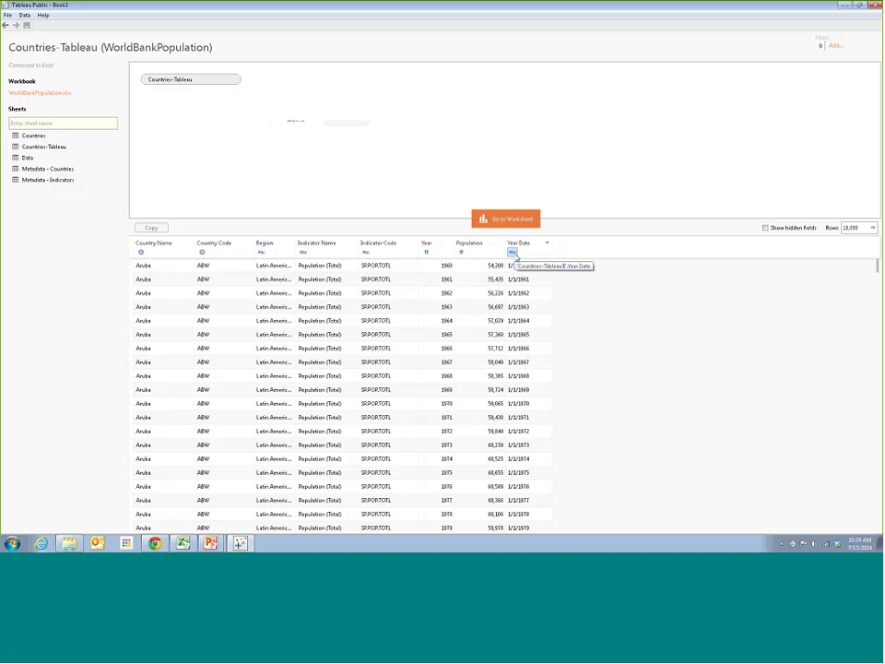
pyautogui.click(513, 252)
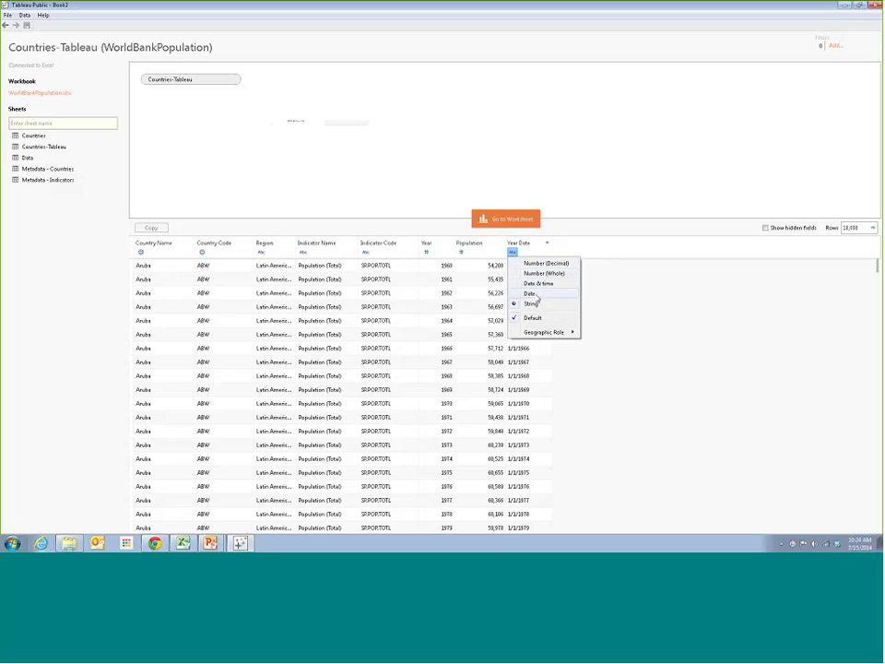
pyautogui.click(537, 295)
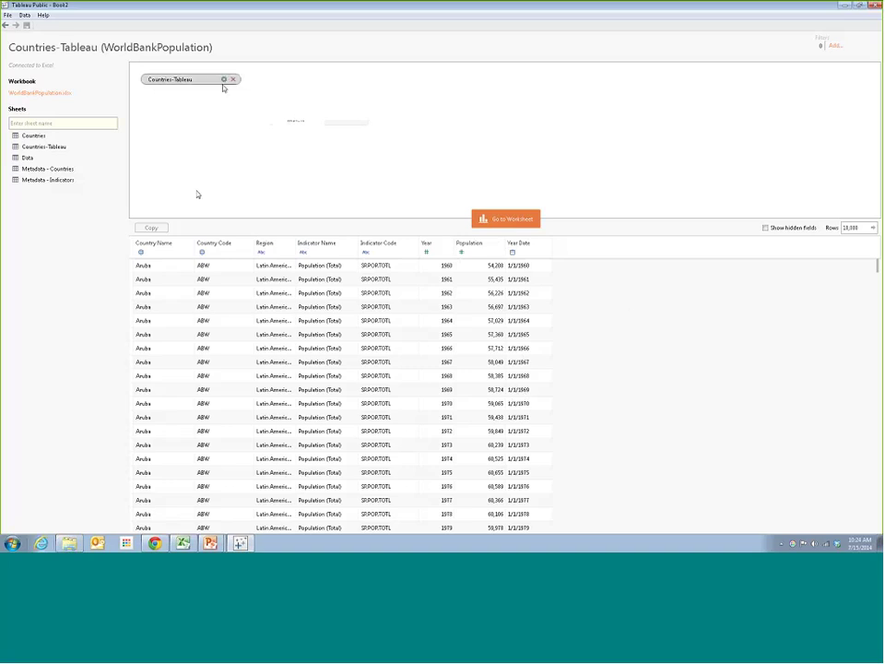
pyautogui.click(511, 221)
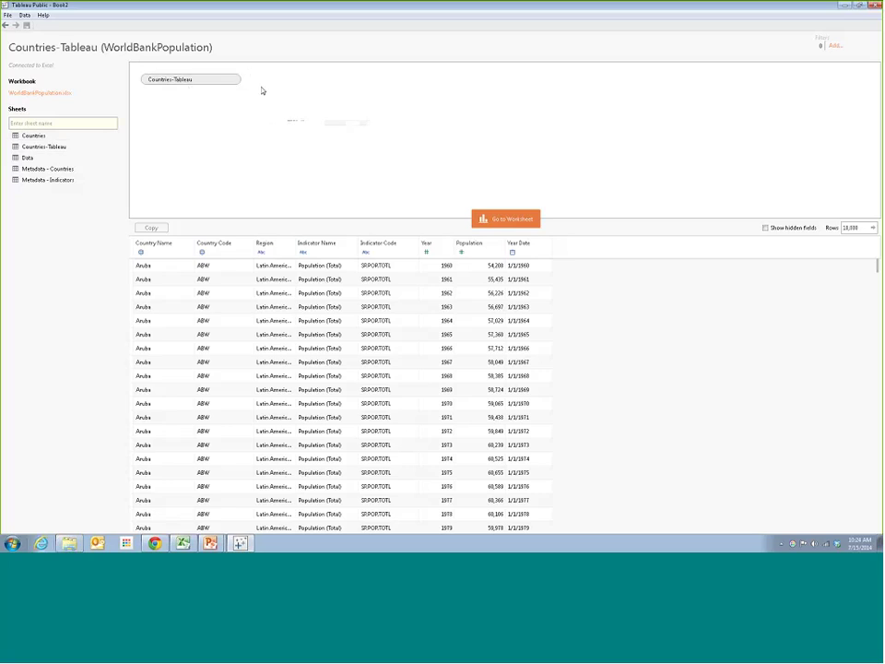
pyautogui.moveTo(230, 84)
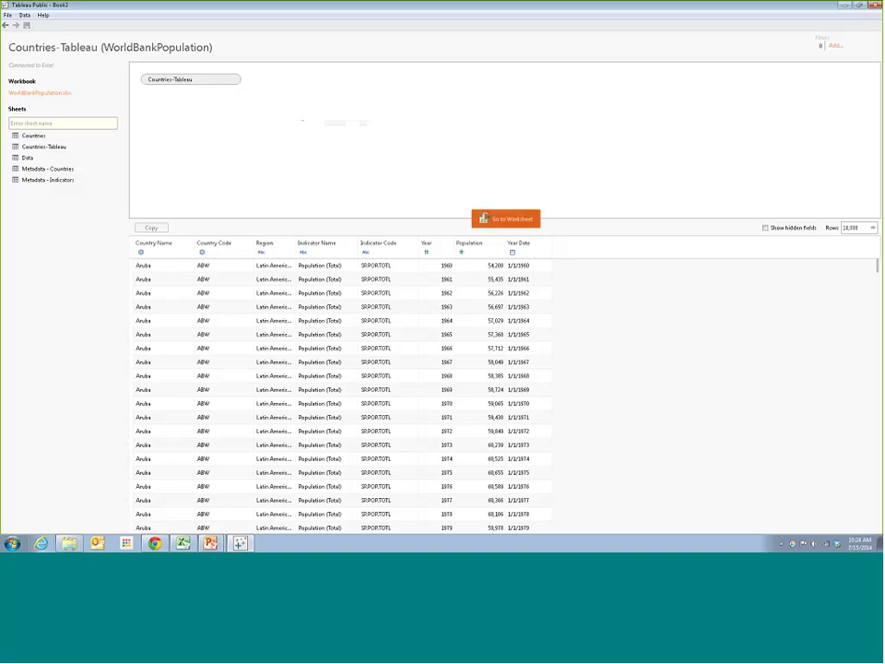
# Open Sheet 1 as a blank worksheet with the Countries-Tableau fields listed
pyautogui.click(483, 219)
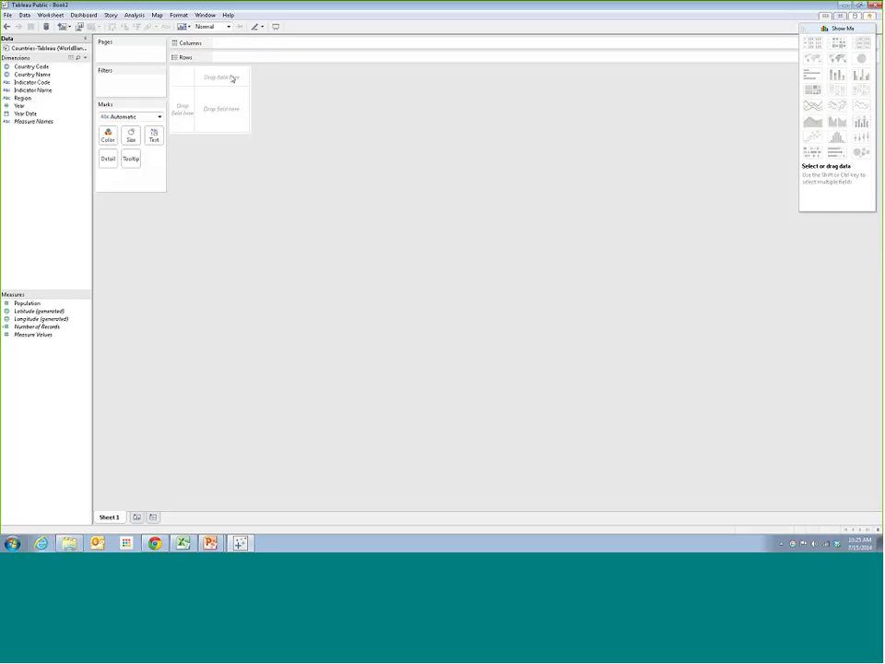
# Collapse the chart suggestions panel on the blank Sheet 1
pyautogui.click(830, 27)
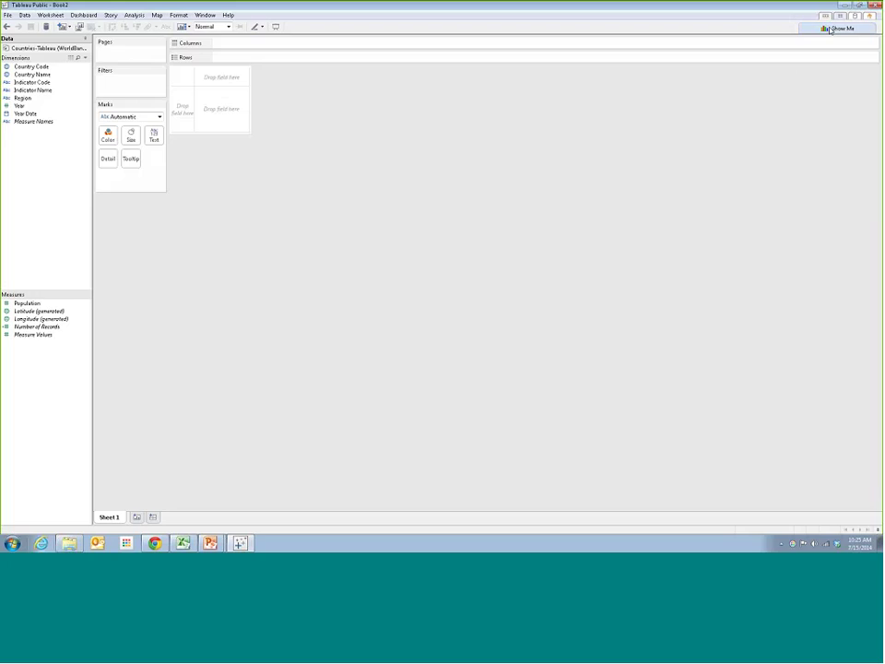
pyautogui.click(830, 27)
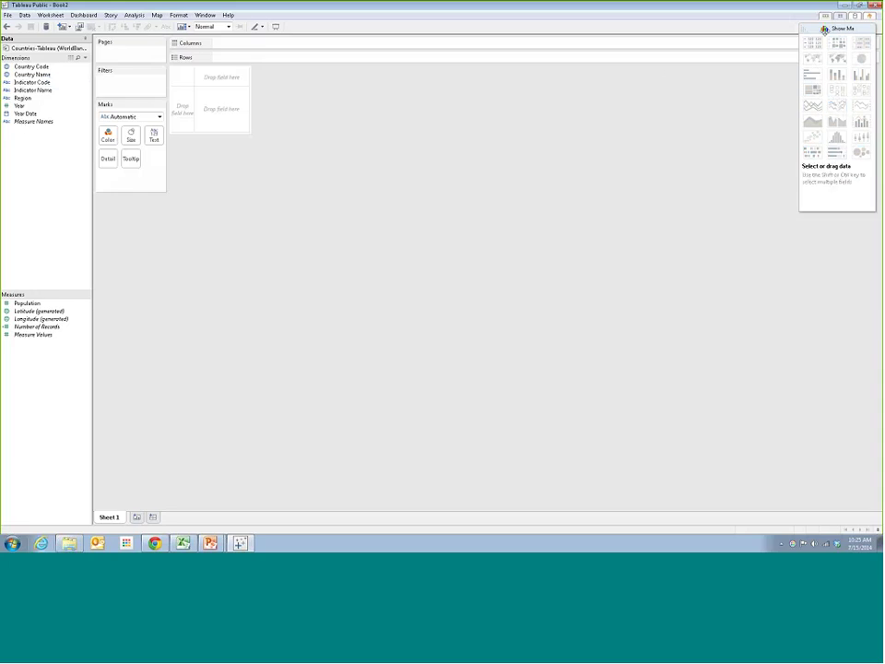
pyautogui.click(826, 29)
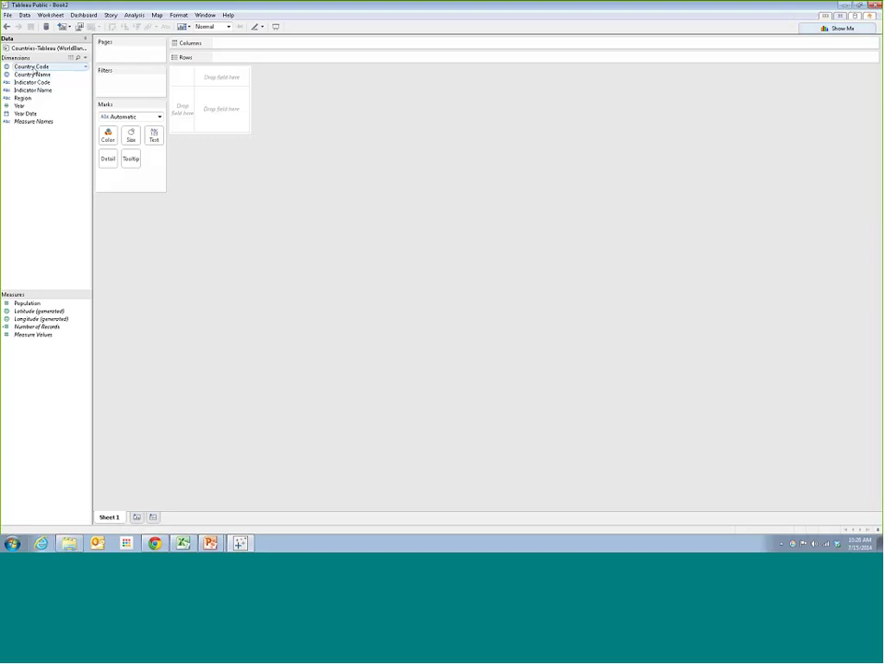
# Double-click Country Name to map 215 country dots, with 2 unknown locations
pyautogui.doubleClick(42, 76)
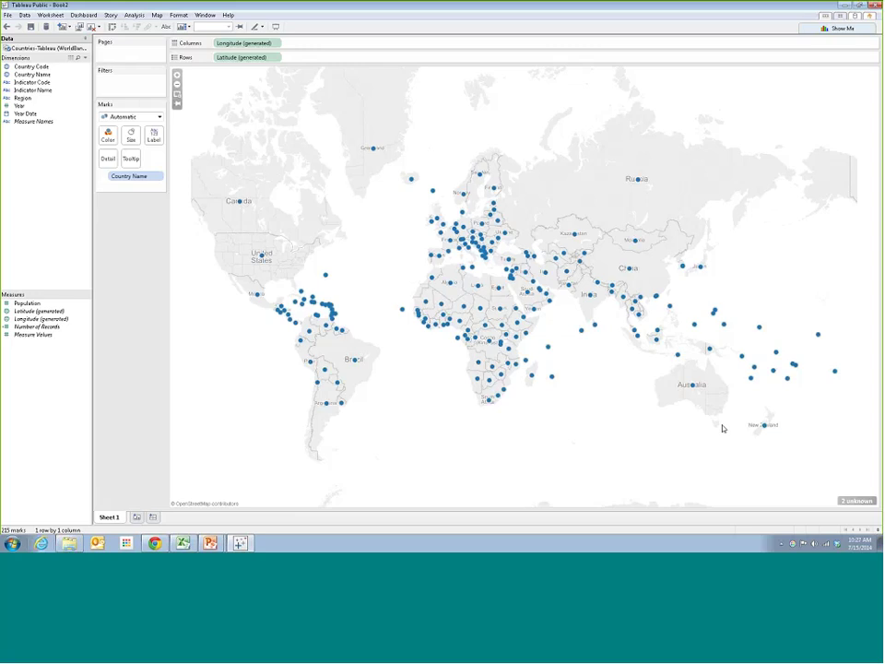
pyautogui.moveTo(851, 505)
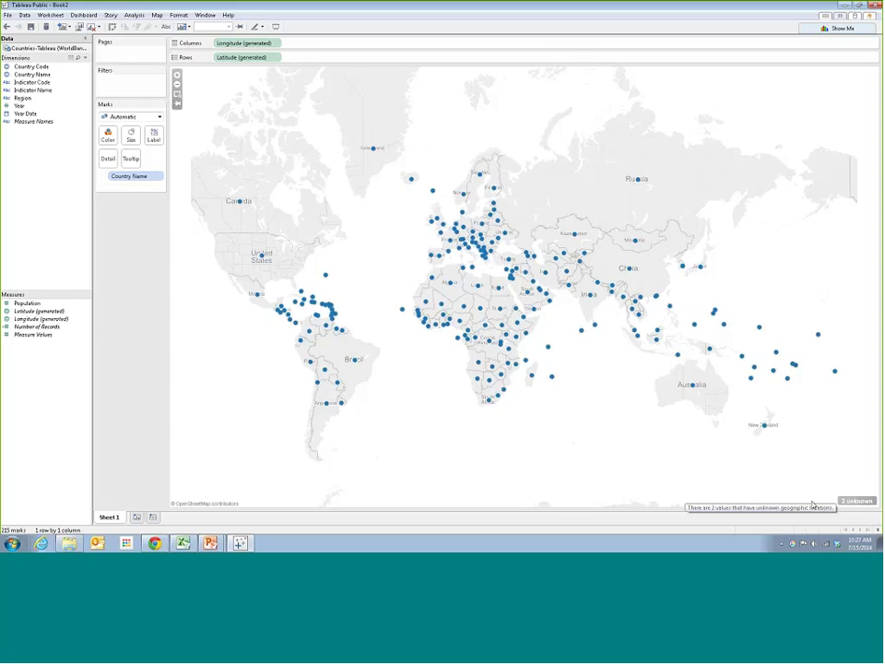
# Open the Special Values dialog for the 2 unknown locations and move it off the map centre
pyautogui.click(856, 501)
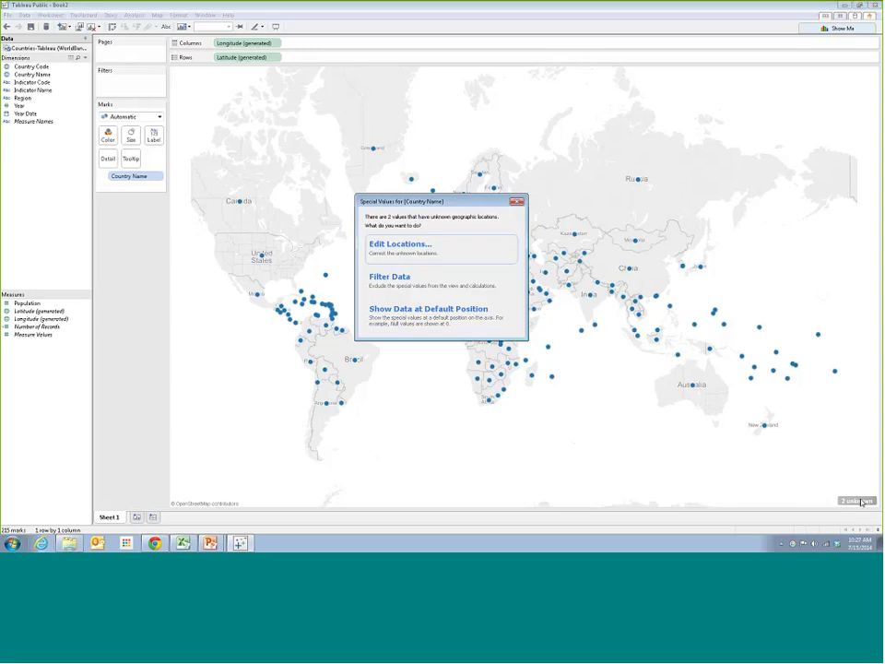
pyautogui.moveTo(439, 202); pyautogui.dragTo(353, 113)
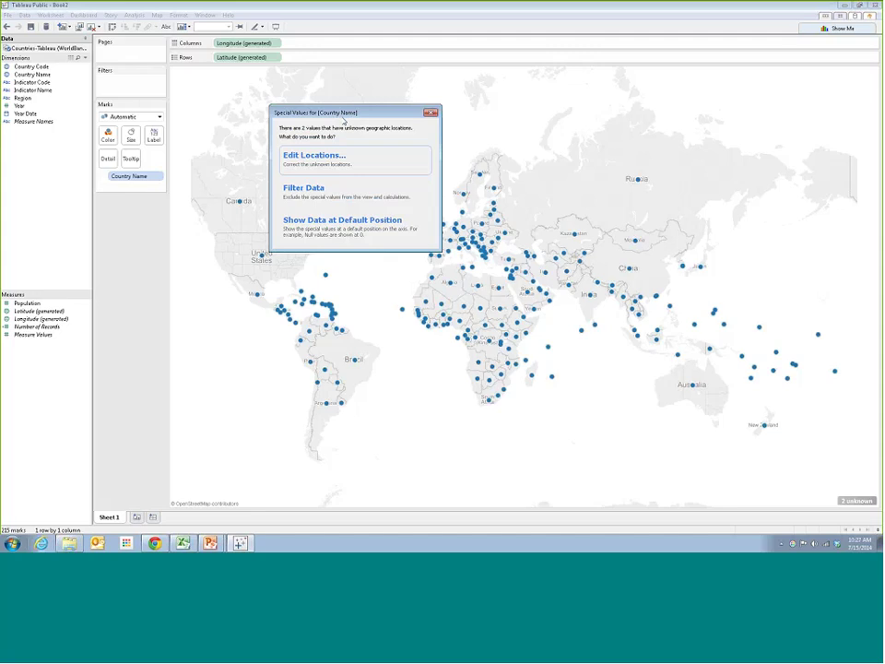
pyautogui.moveTo(346, 118); pyautogui.dragTo(308, 102)
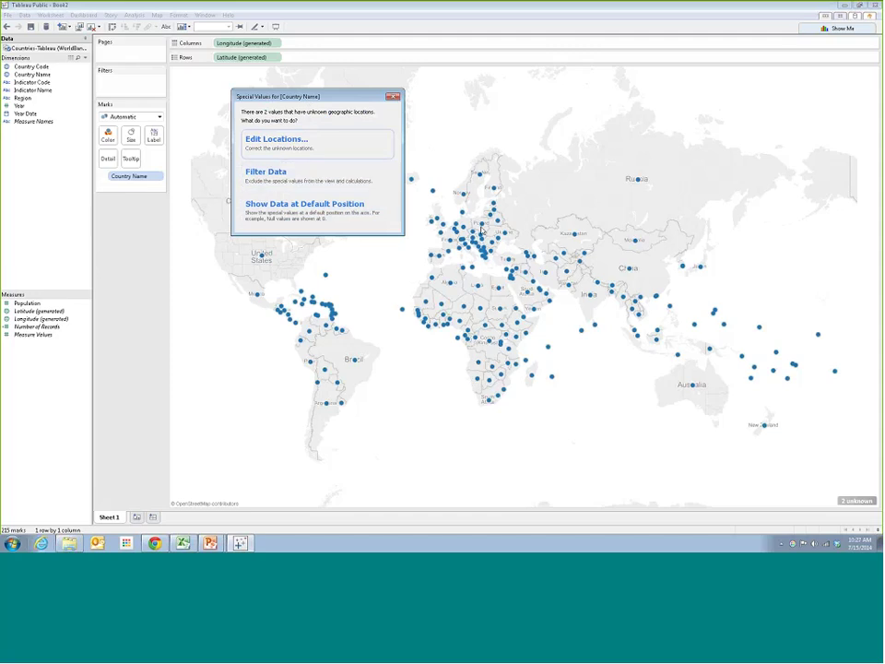
pyautogui.moveTo(300, 96); pyautogui.dragTo(305, 110)
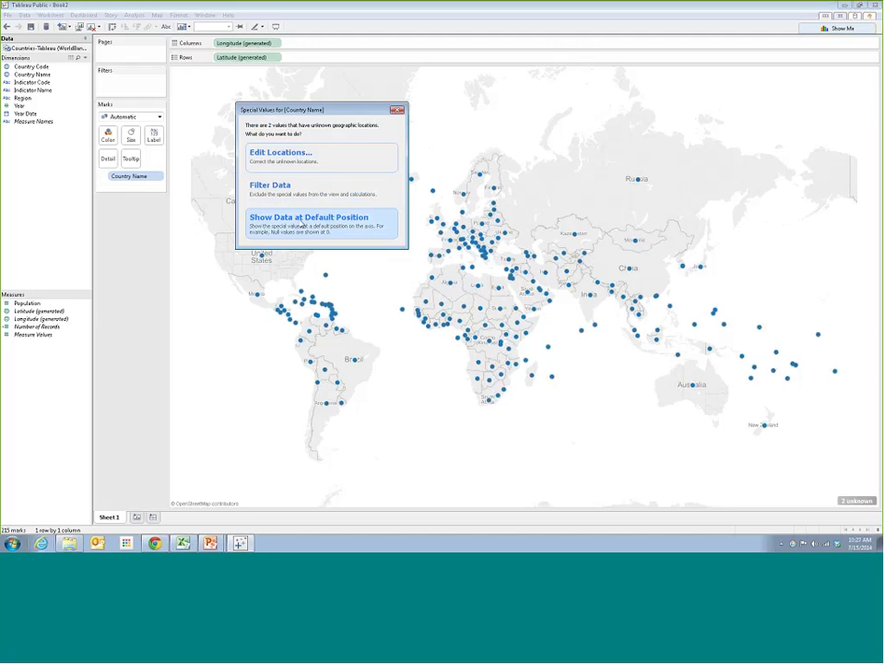
# Open Edit Locations for the unrecognized countries and move the dialog into view
pyautogui.click(286, 161)
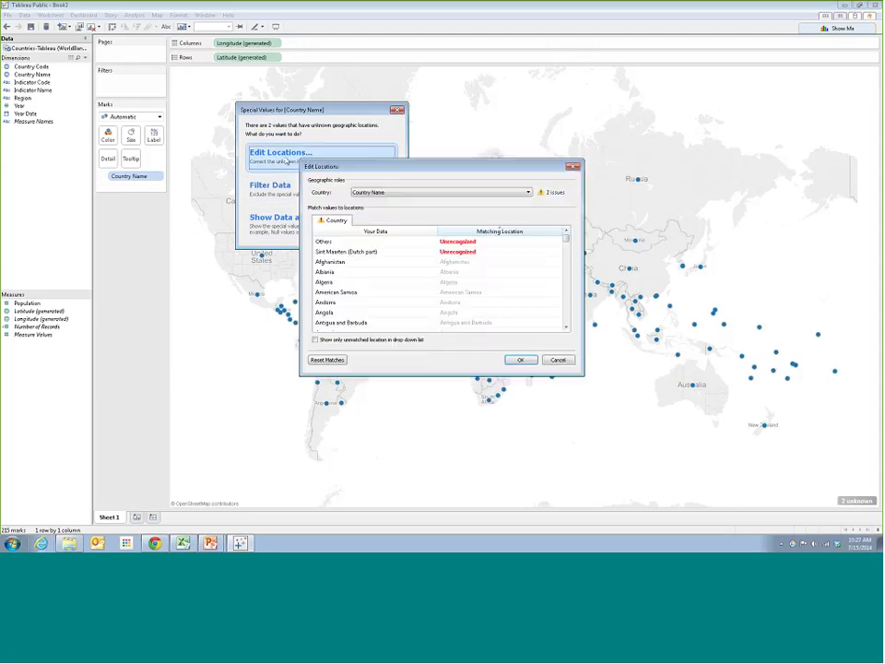
pyautogui.moveTo(338, 165); pyautogui.dragTo(305, 139)
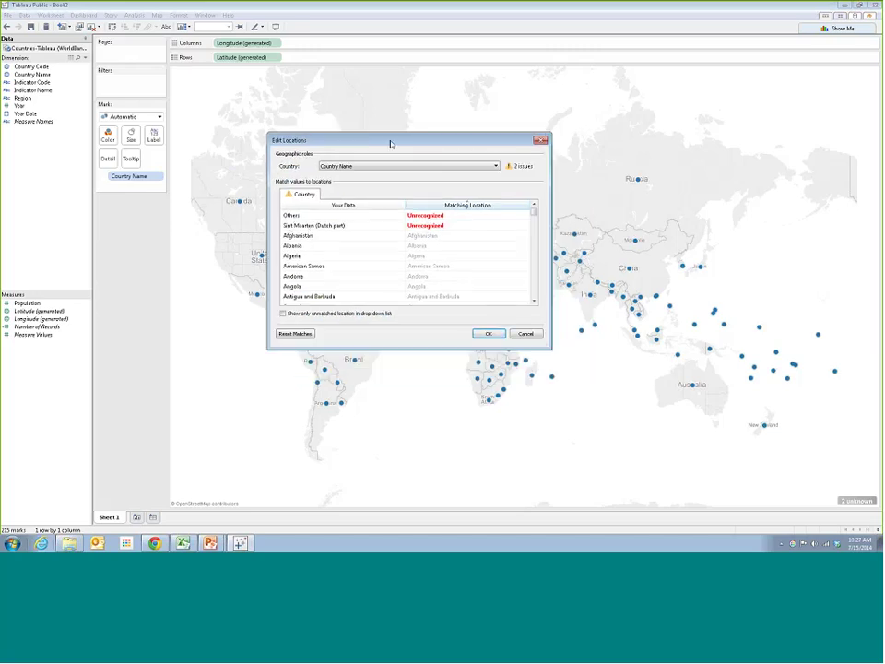
pyautogui.moveTo(389, 142); pyautogui.dragTo(369, 121)
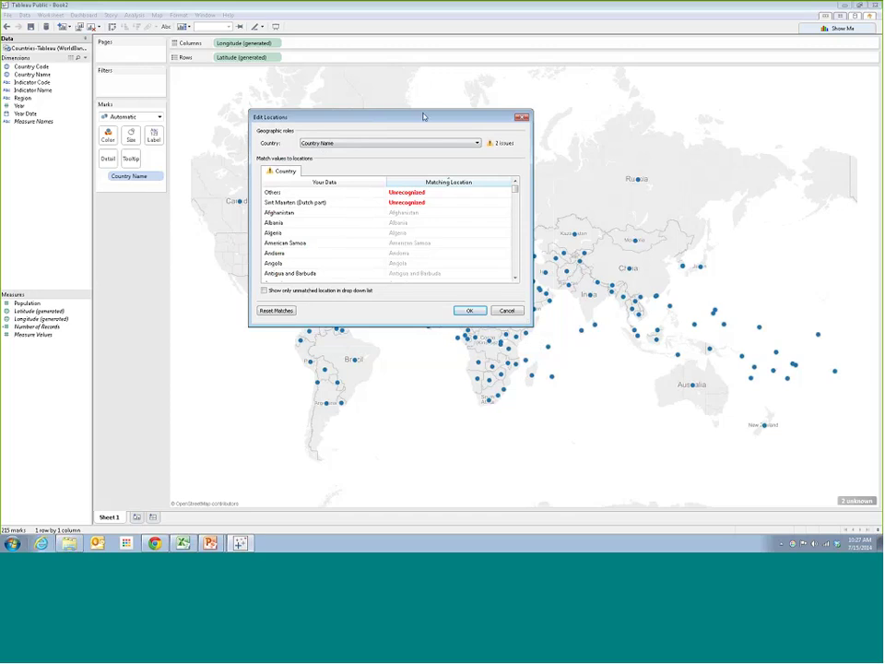
pyautogui.moveTo(423, 117); pyautogui.dragTo(411, 110)
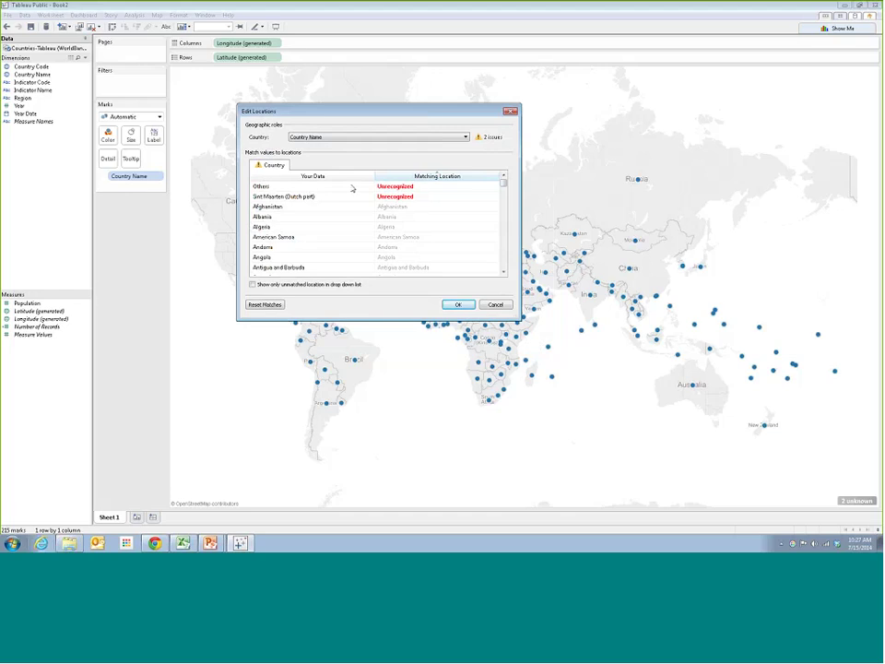
# Check the Matching Location entries for Others and Sint Maarten (Dutch part)
pyautogui.click(494, 187)
pyautogui.click(494, 188)
pyautogui.click(494, 188)
pyautogui.click(494, 188)
pyautogui.click(494, 188)
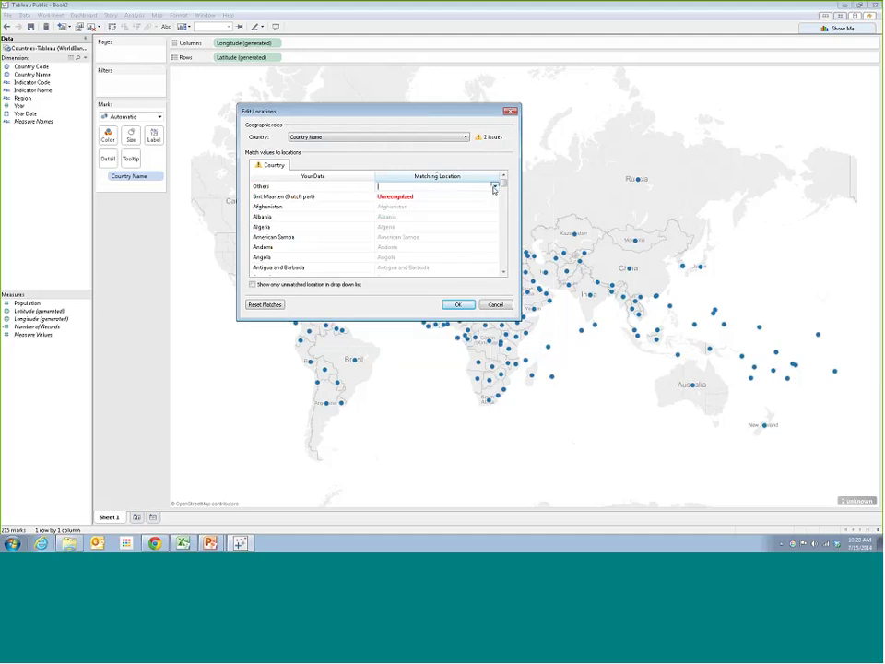
pyautogui.click(347, 195)
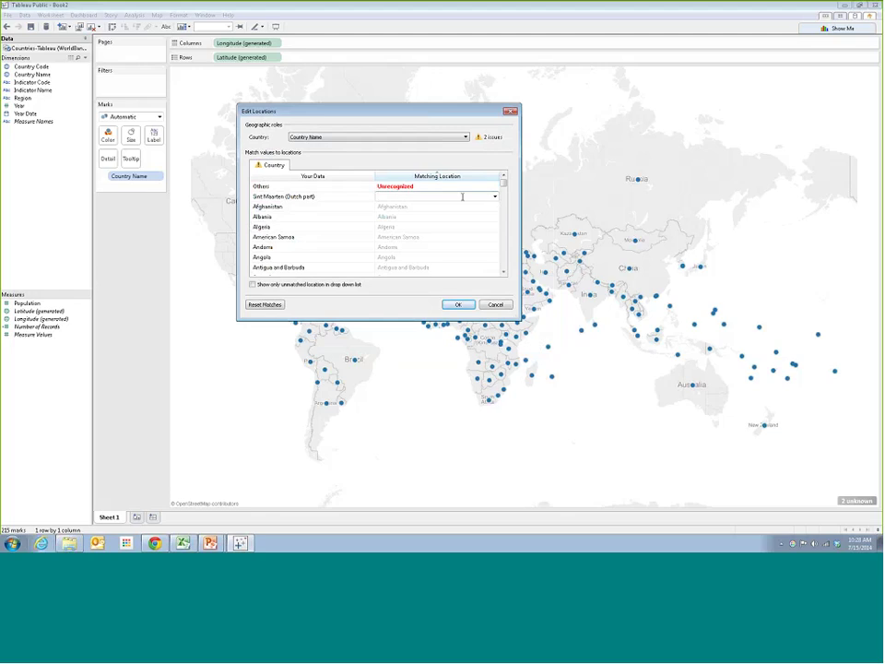
# Match Sint Maarten (Dutch part) to Sint Maarten and confirm the location edits
pyautogui.click(495, 197)
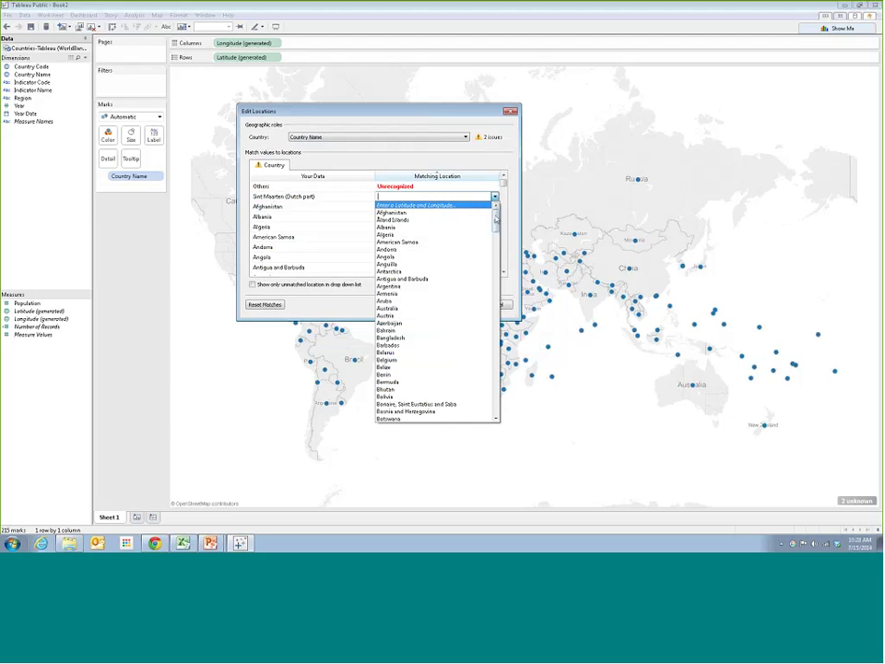
pyautogui.moveTo(496, 214); pyautogui.dragTo(496, 364)
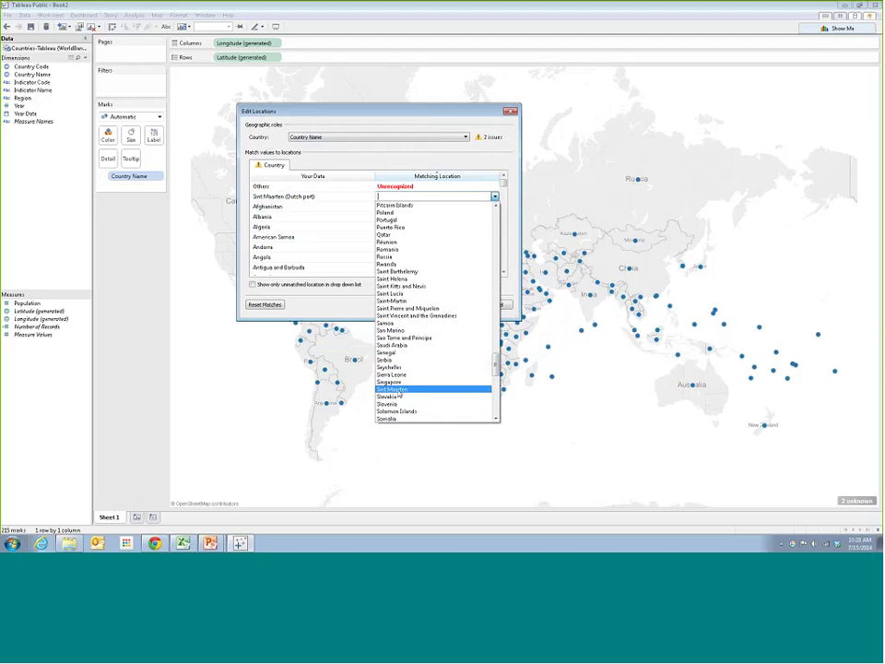
pyautogui.click(395, 391)
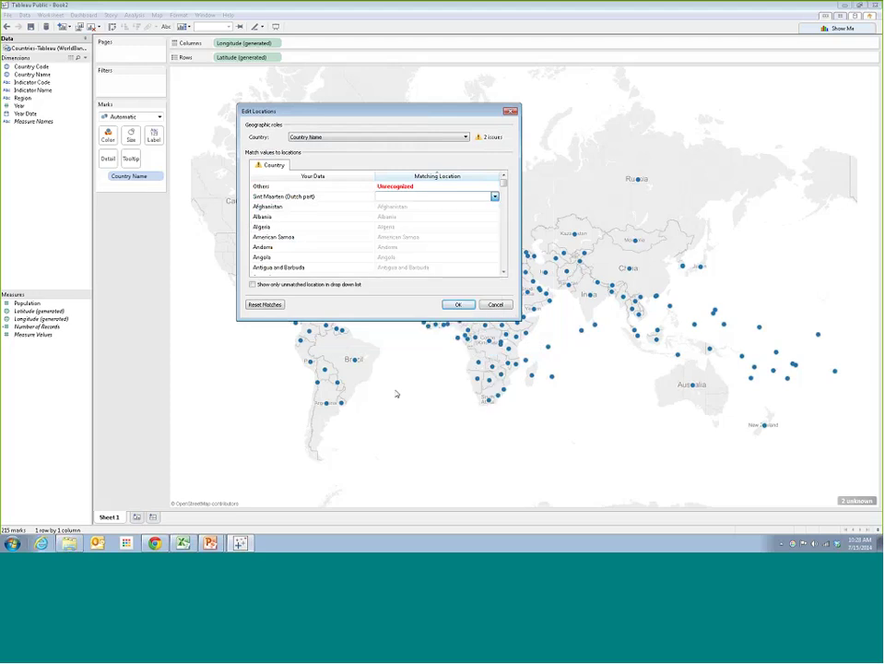
pyautogui.click(458, 304)
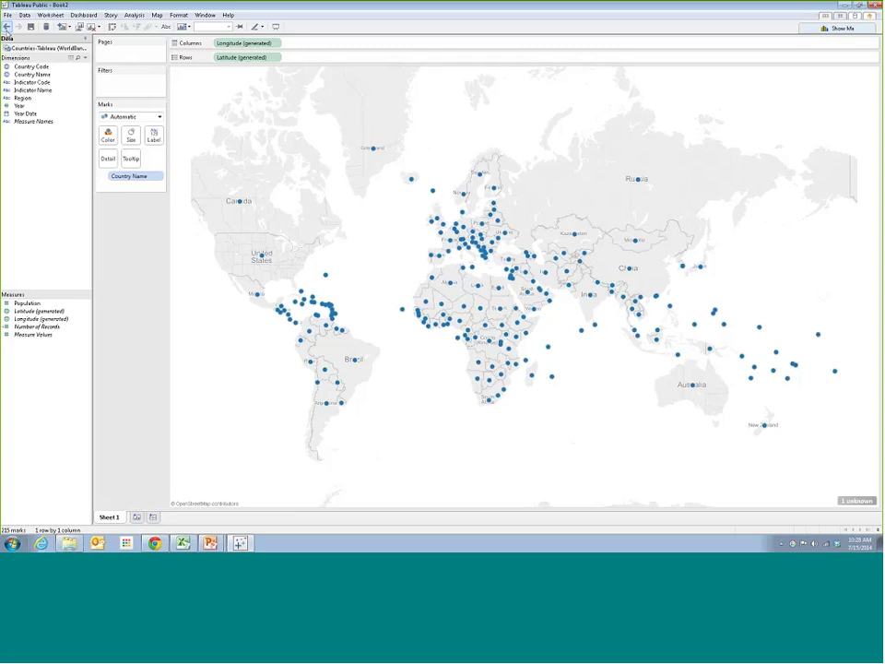
# Step back and forth with Undo and Redo, ending with the Sint Maarten fix reapplied
pyautogui.click(8, 28)
pyautogui.click(8, 28)
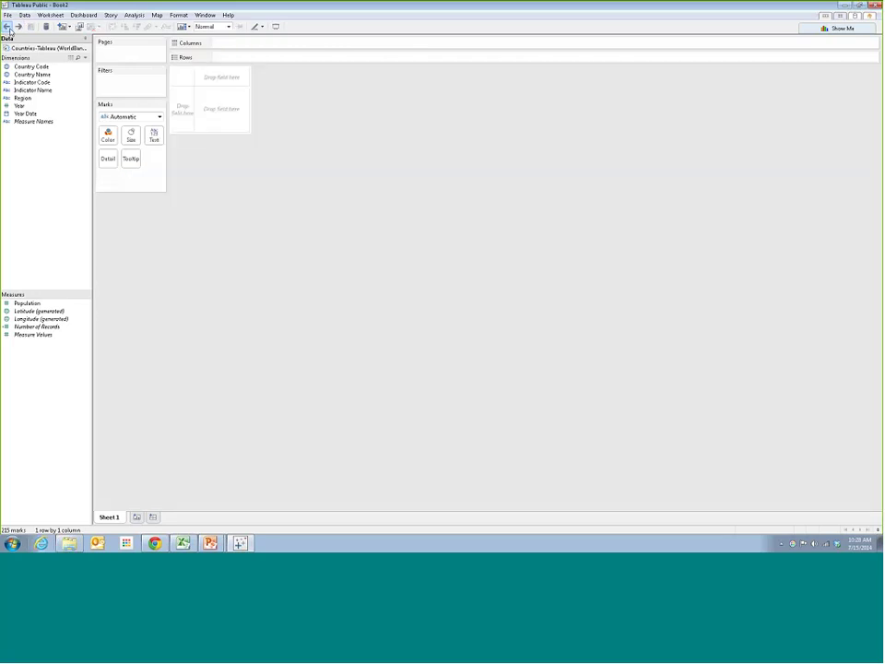
pyautogui.click(18, 27)
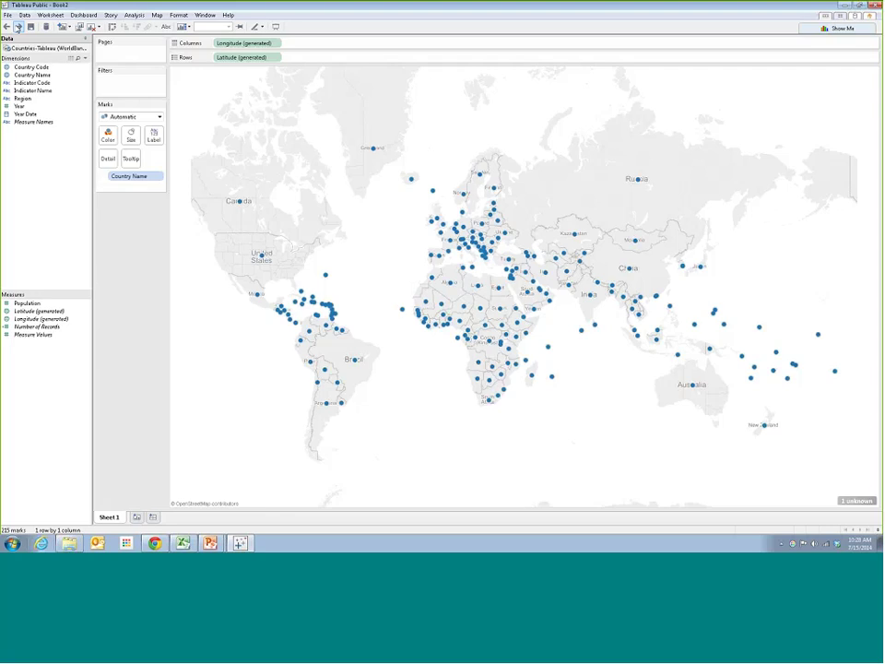
pyautogui.click(8, 27)
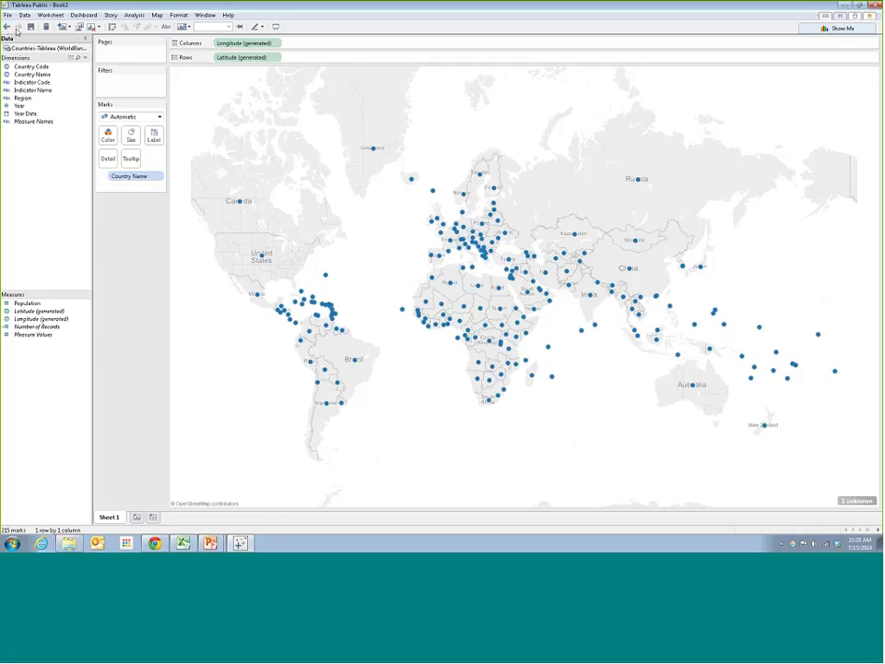
pyautogui.click(9, 28)
pyautogui.click(19, 28)
pyautogui.click(8, 28)
# Filter the remaining unknown location out of the map, leaving 214 country marks
pyautogui.click(856, 500)
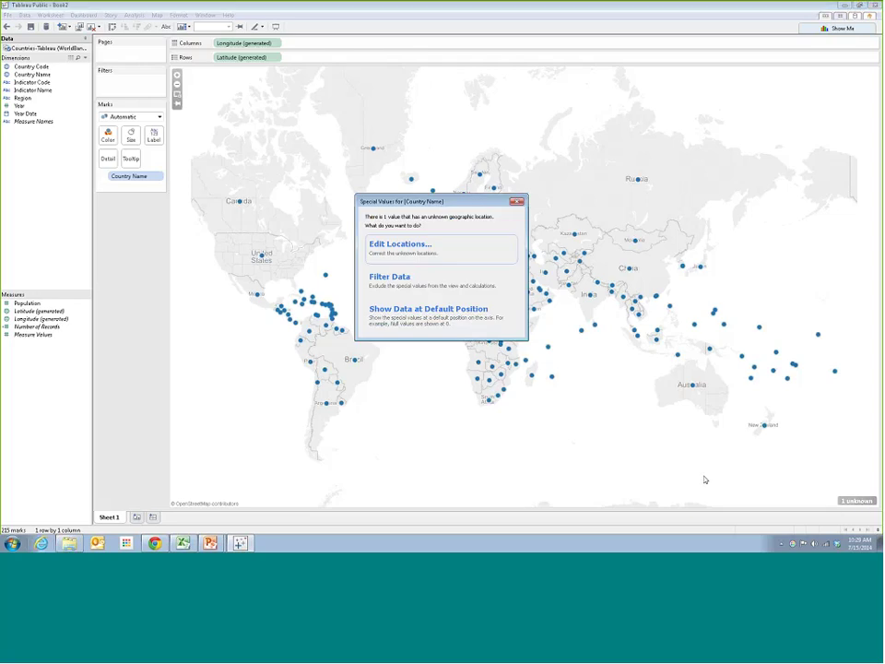
pyautogui.click(405, 277)
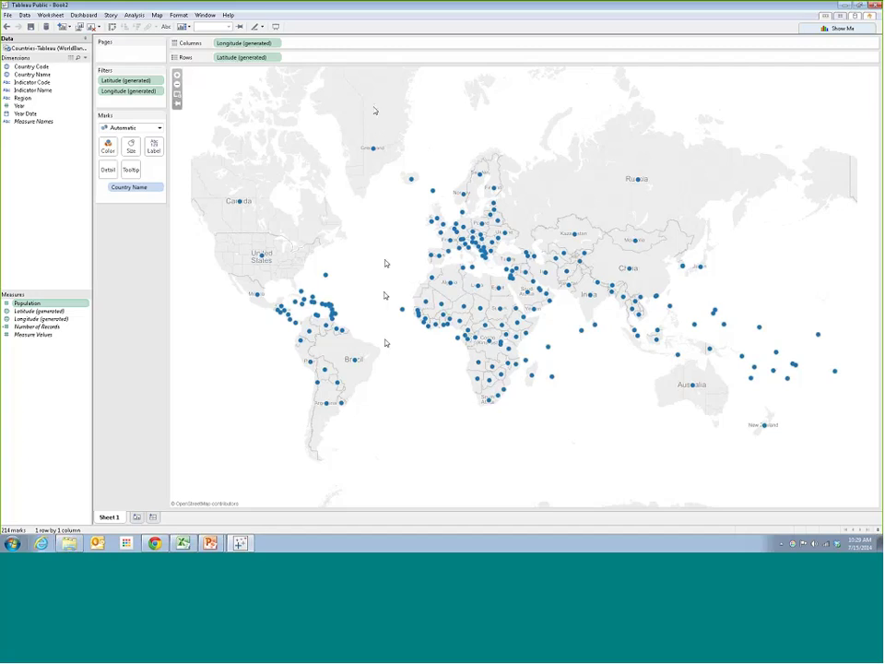
pyautogui.click(240, 57)
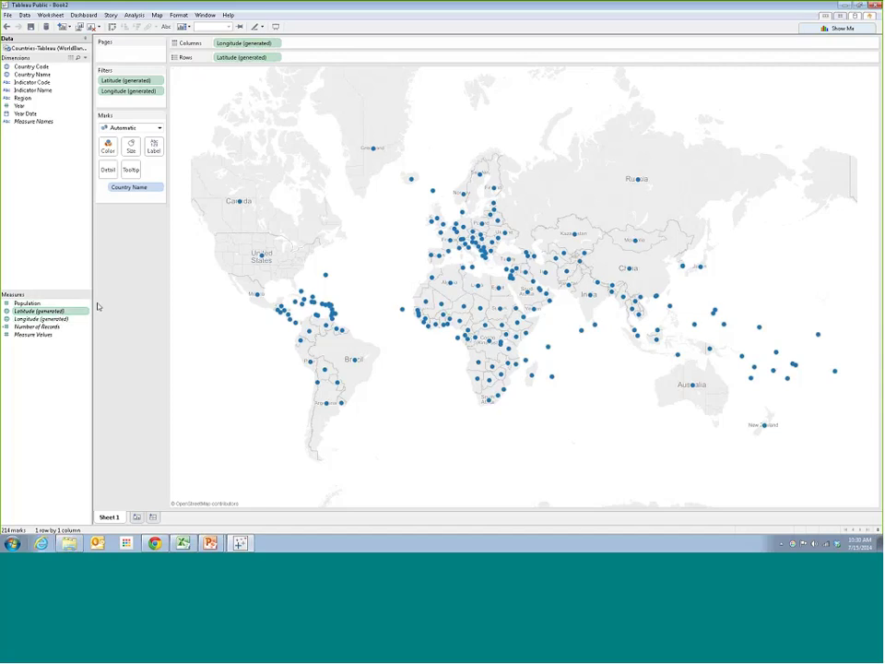
pyautogui.click(61, 313)
pyautogui.moveTo(260, 259)
pyautogui.rightClick(86, 69)
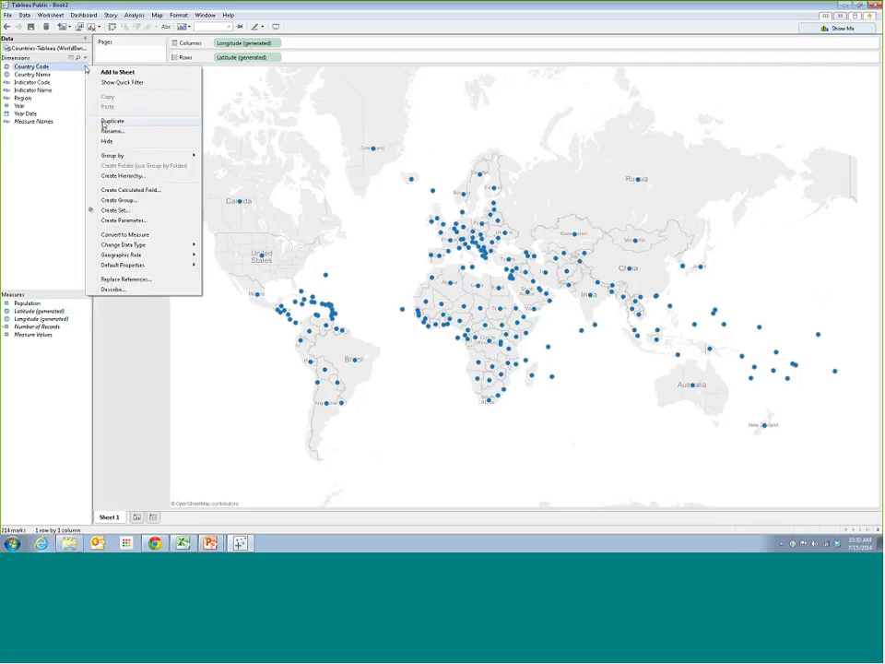
pyautogui.click(28, 208)
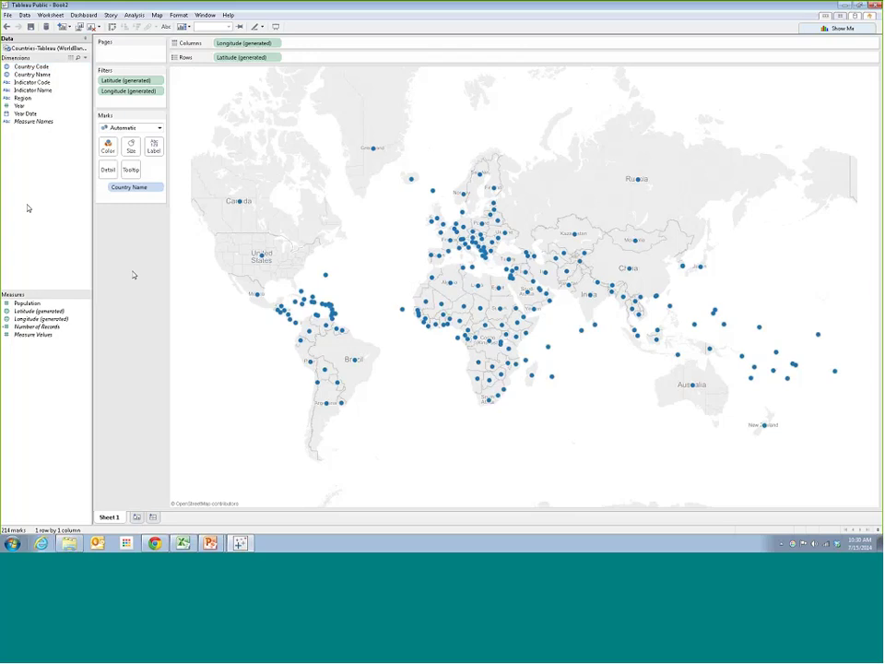
pyautogui.click(44, 75)
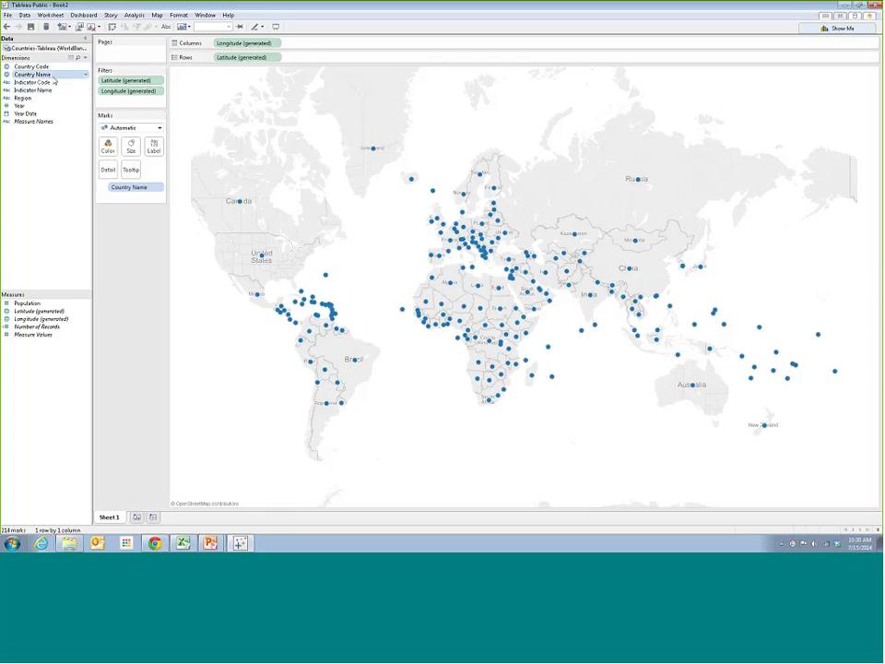
pyautogui.click(86, 77)
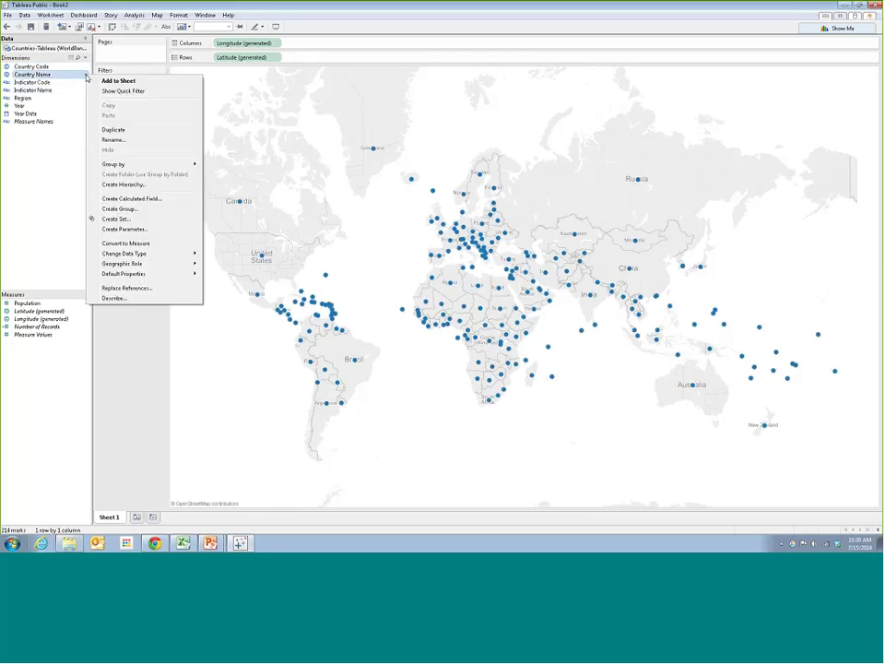
pyautogui.moveTo(122, 269)
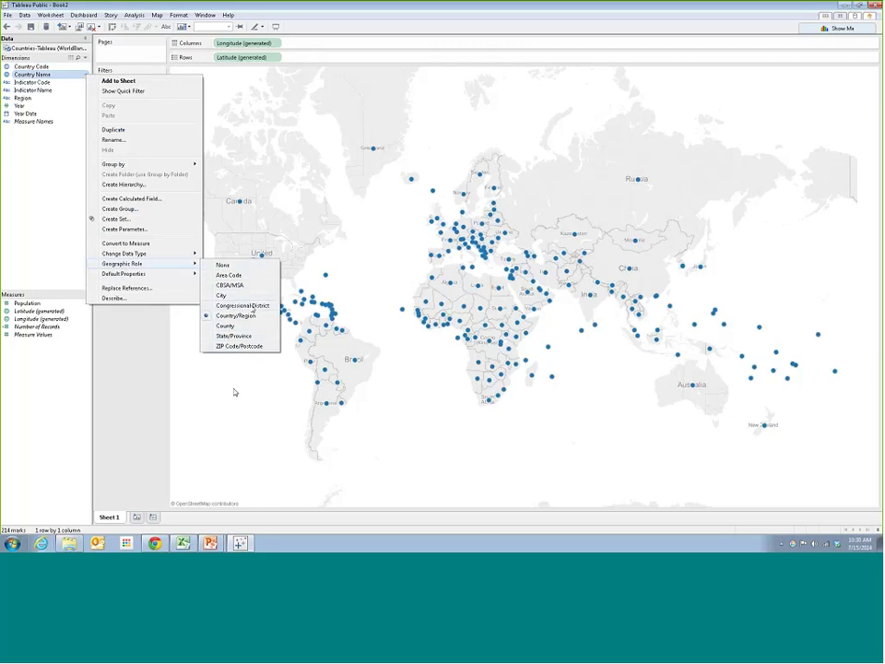
pyautogui.press('Escape')
pyautogui.press('Escape')
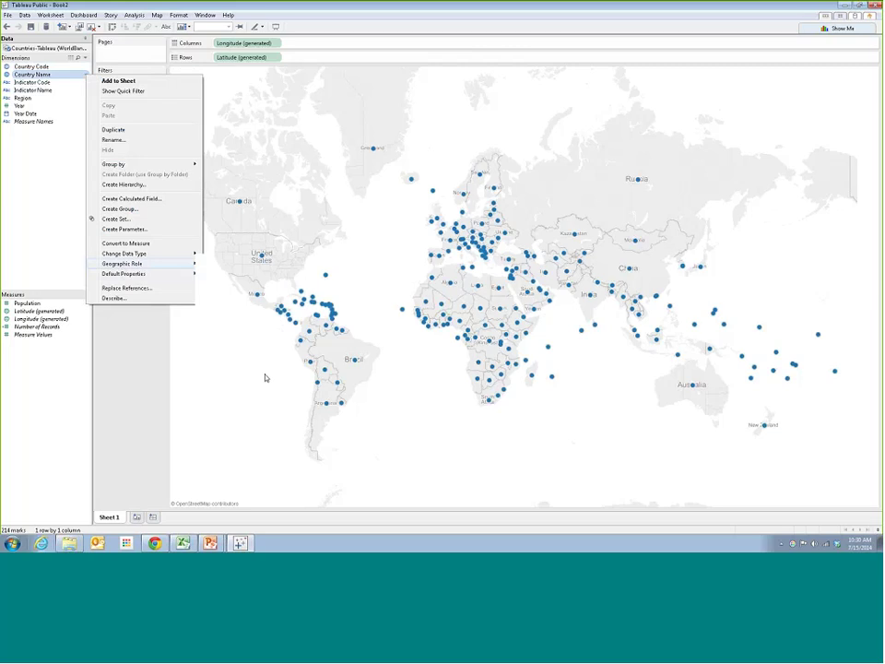
pyautogui.moveTo(258, 297)
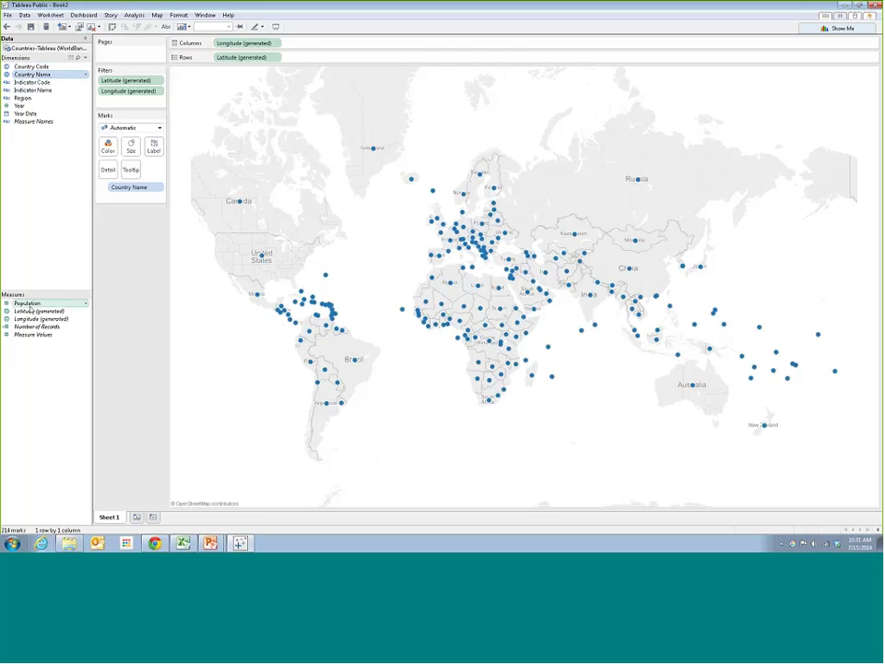
# Drop Population from Measures onto the Marks card's Size to scale the country dots
pyautogui.click(85, 200)
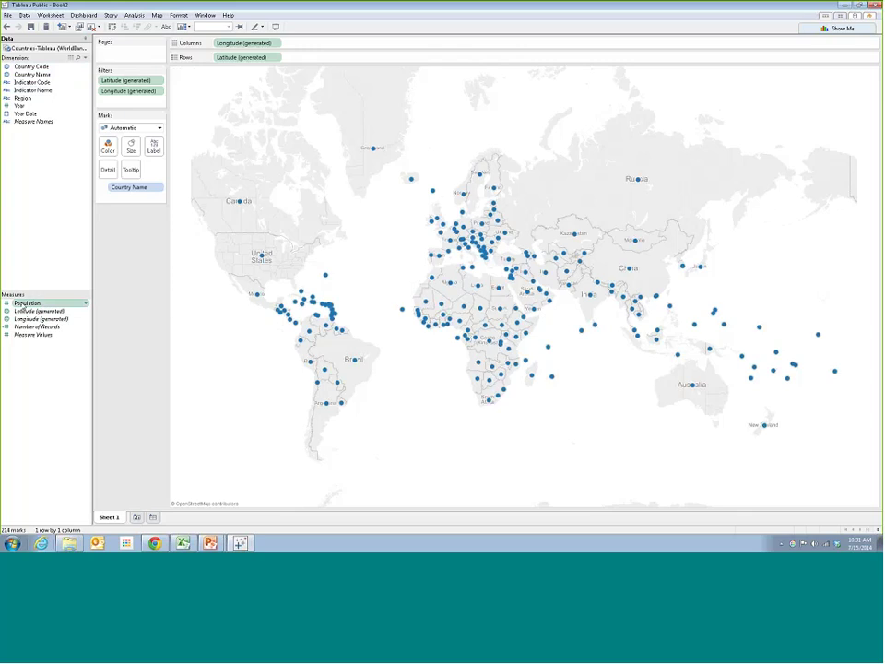
pyautogui.moveTo(18, 304); pyautogui.dragTo(128, 153)
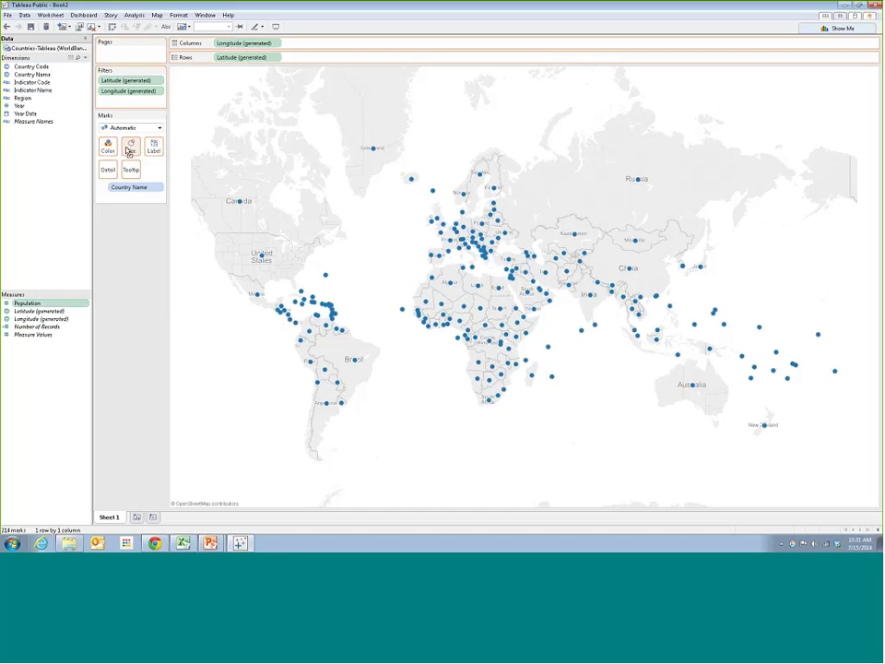
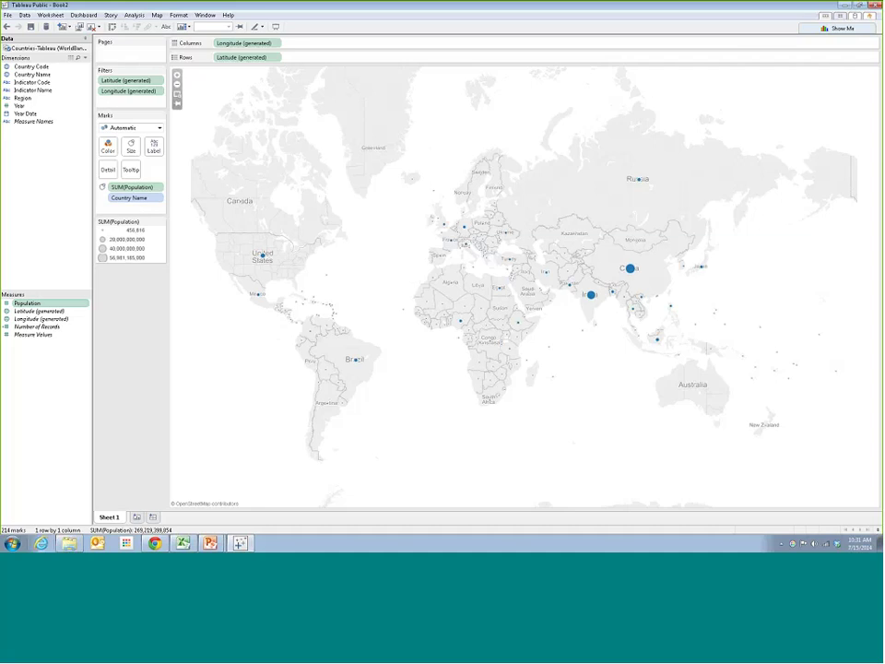
# Look through the Year and Region field option menus without making changes
pyautogui.moveTo(264, 260)
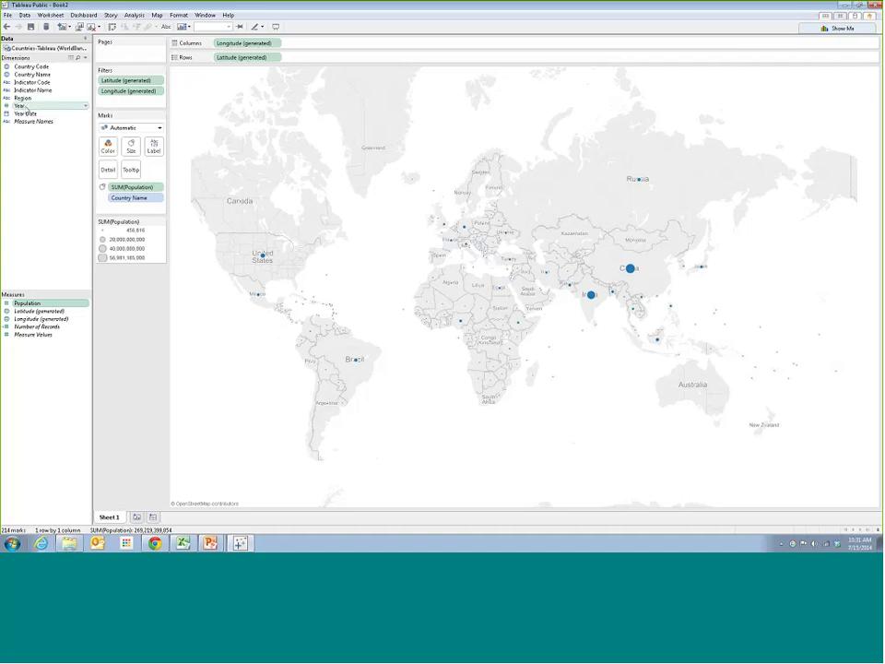
pyautogui.moveTo(27, 108); pyautogui.dragTo(88, 108)
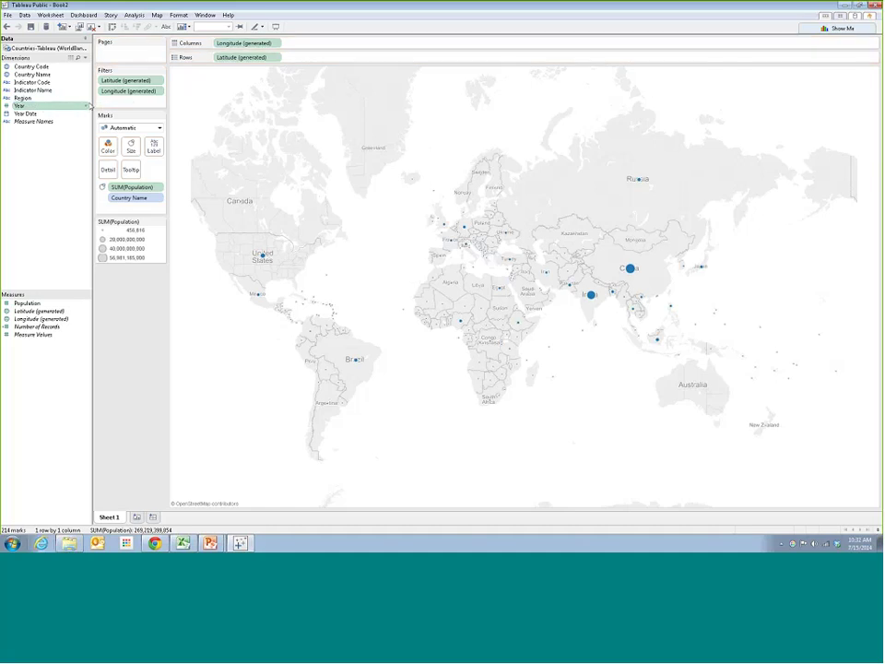
pyautogui.rightClick(89, 107)
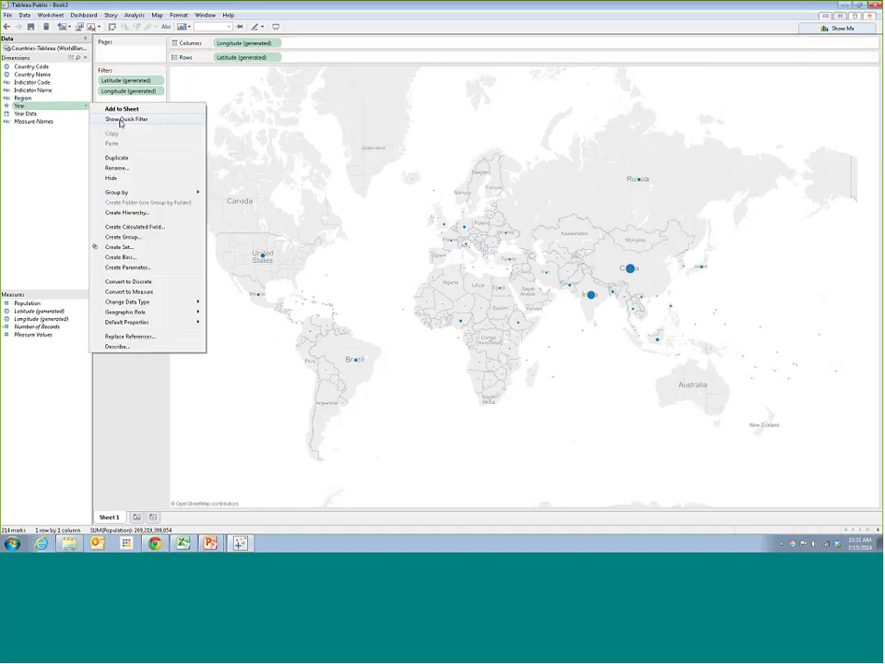
pyautogui.click(61, 154)
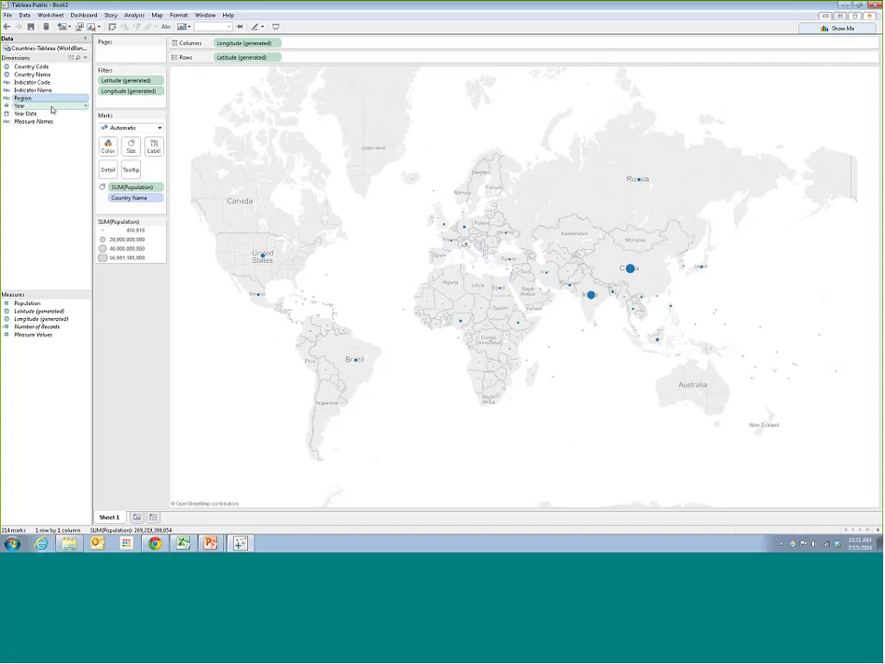
pyautogui.click(54, 99)
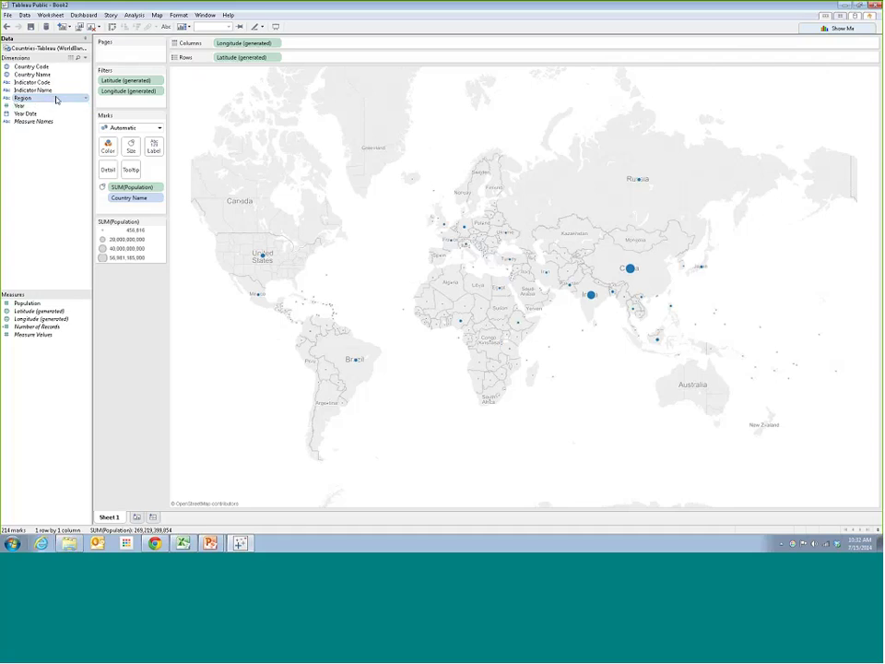
pyautogui.click(52, 107)
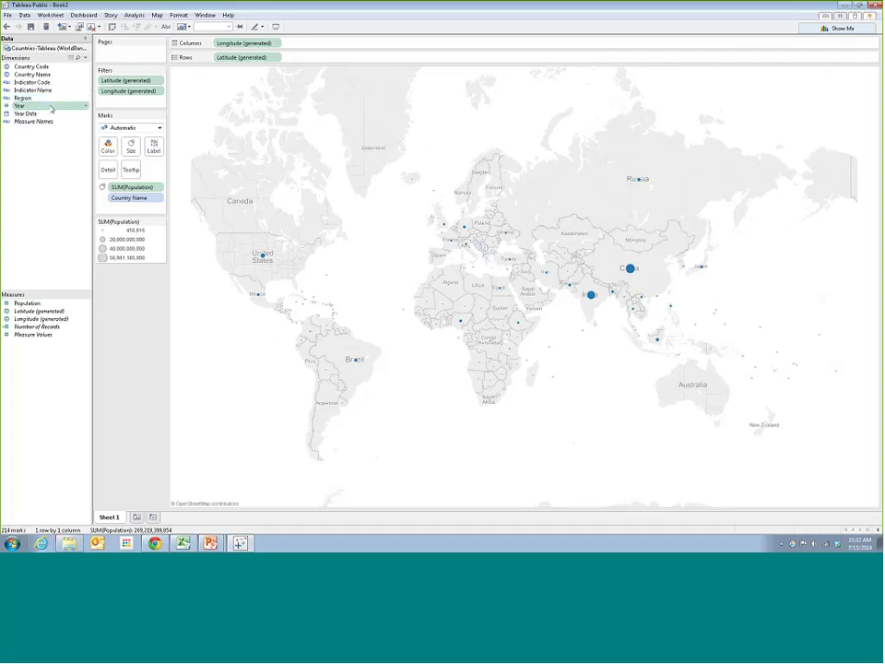
pyautogui.click(26, 100)
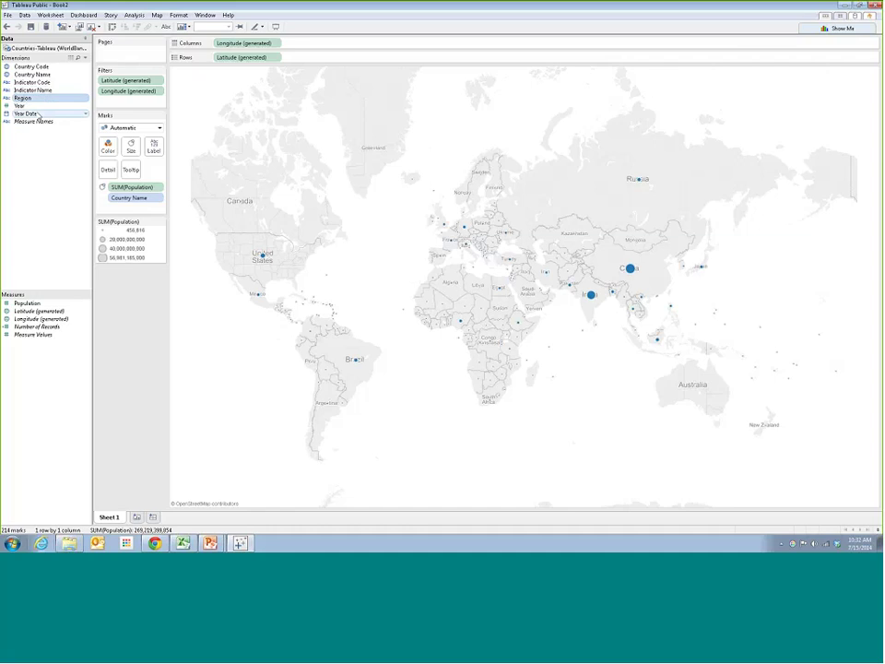
pyautogui.rightClick(83, 108)
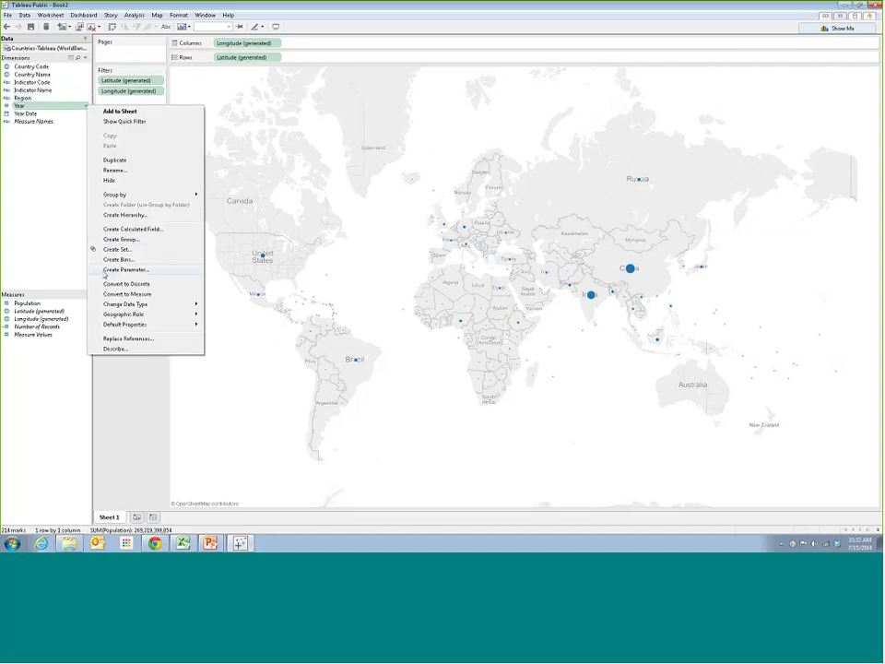
pyautogui.click(73, 214)
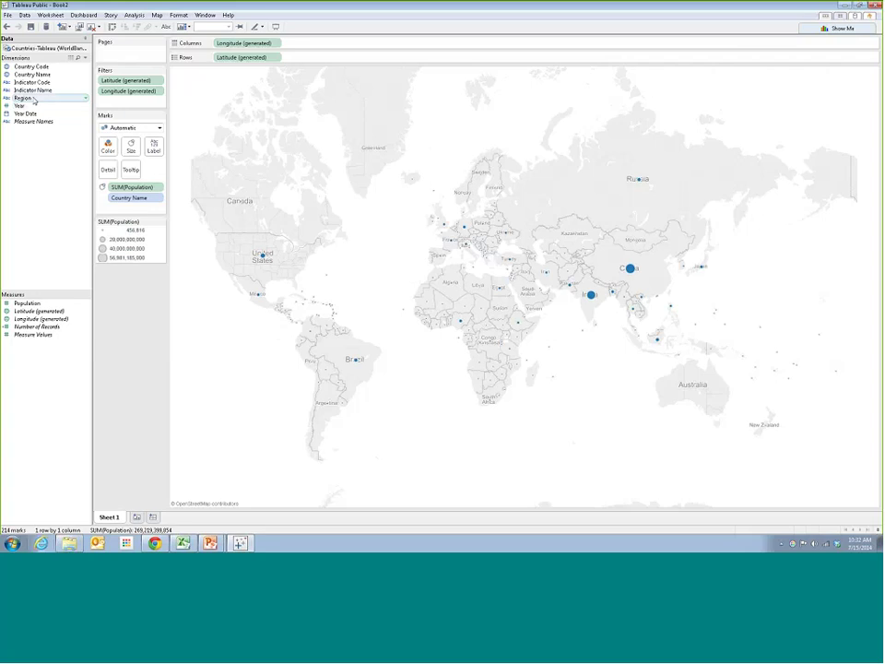
pyautogui.click(69, 107)
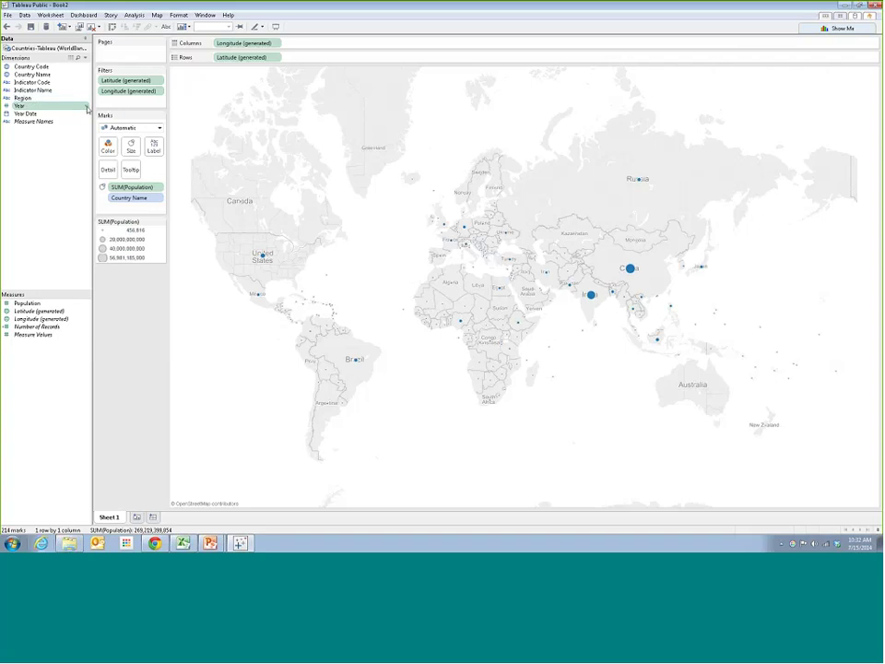
pyautogui.rightClick(69, 108)
pyautogui.press('Escape')
pyautogui.click(83, 108)
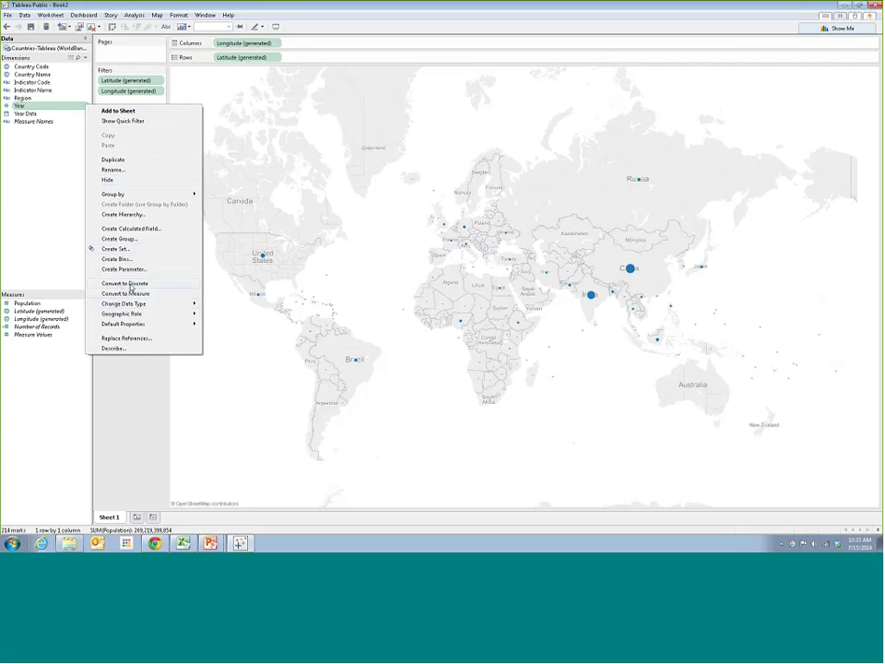
pyautogui.click(56, 158)
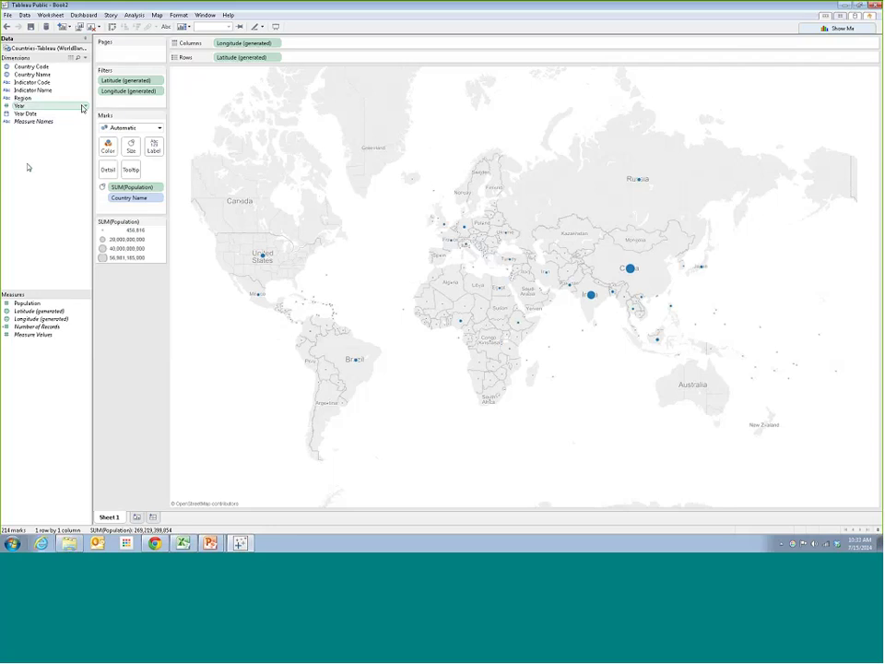
# Convert Year to discrete and add a Year quick filter listing 1960–2010
pyautogui.click(42, 106)
pyautogui.click(86, 108)
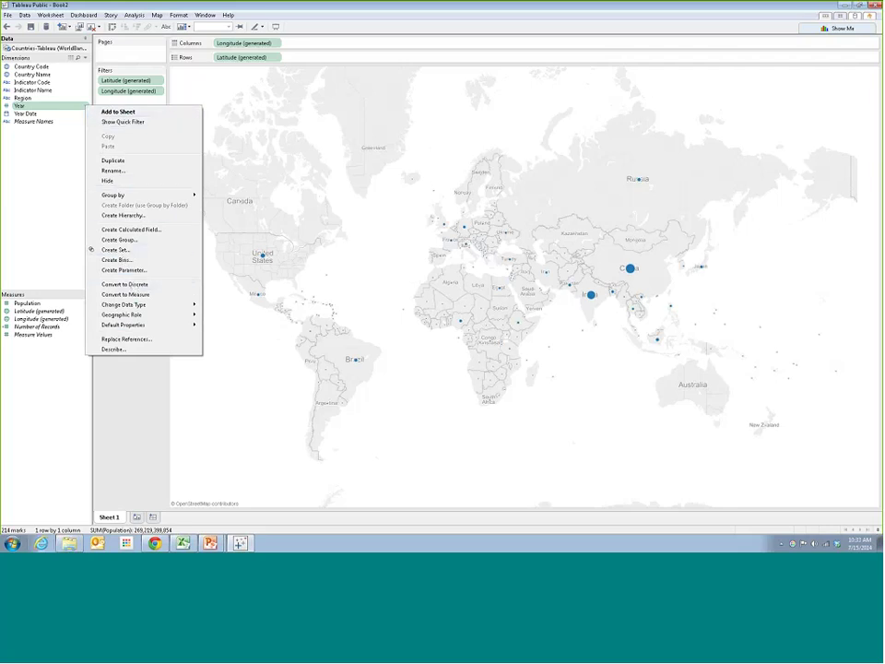
pyautogui.click(138, 284)
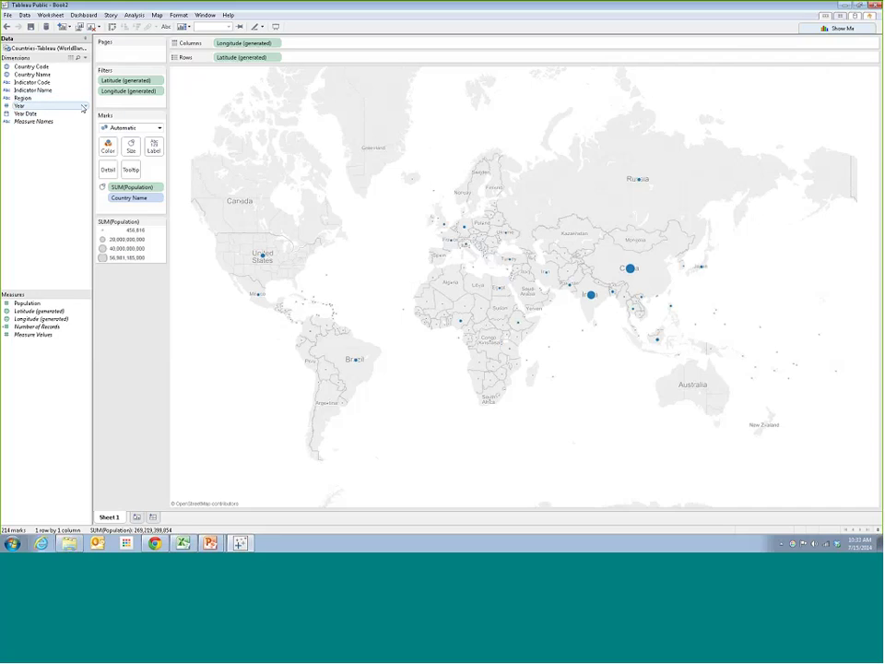
pyautogui.click(83, 107)
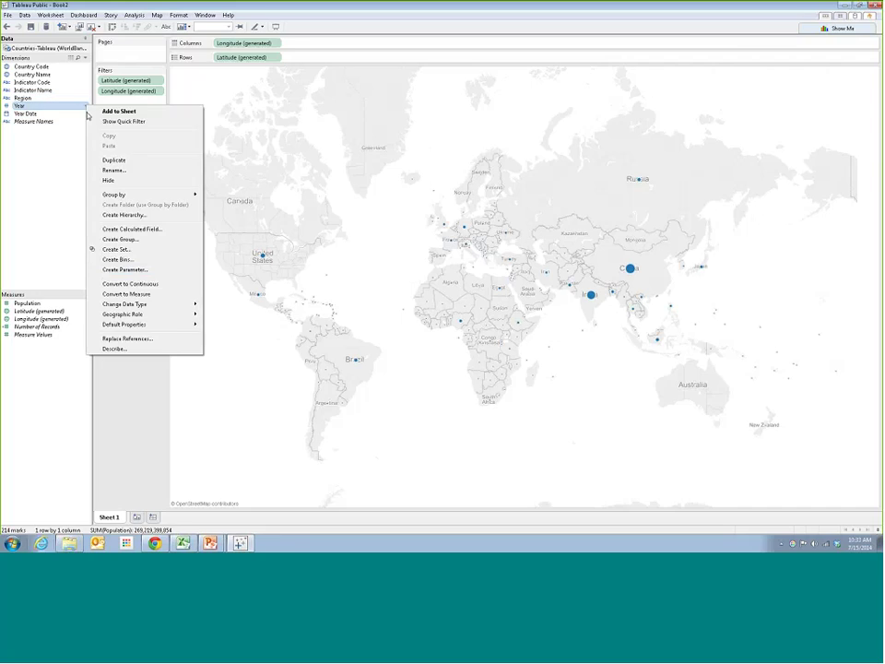
pyautogui.click(111, 121)
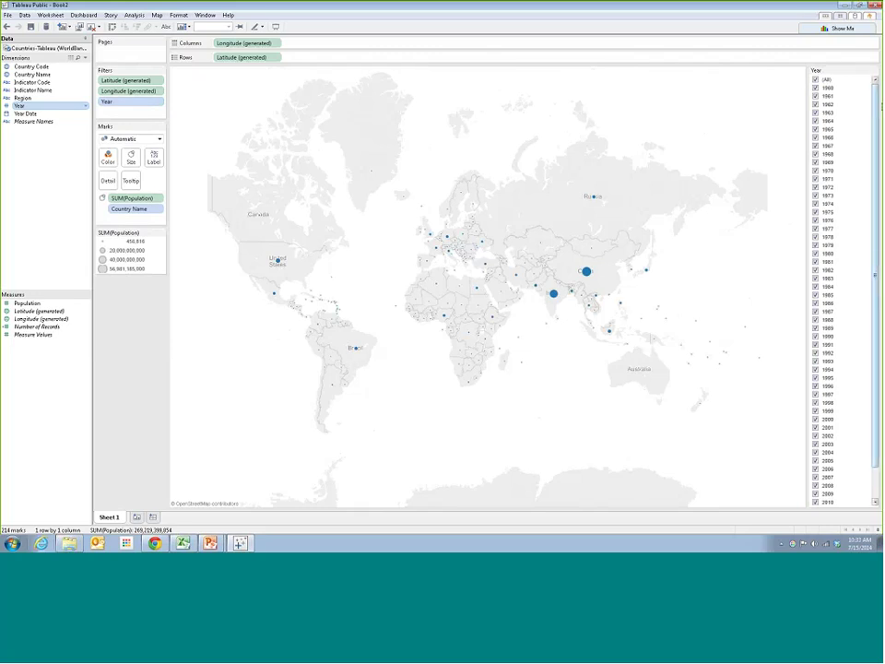
# Clear every year in the Year filter and check only 2013
pyautogui.scroll(-2, 877, 105)
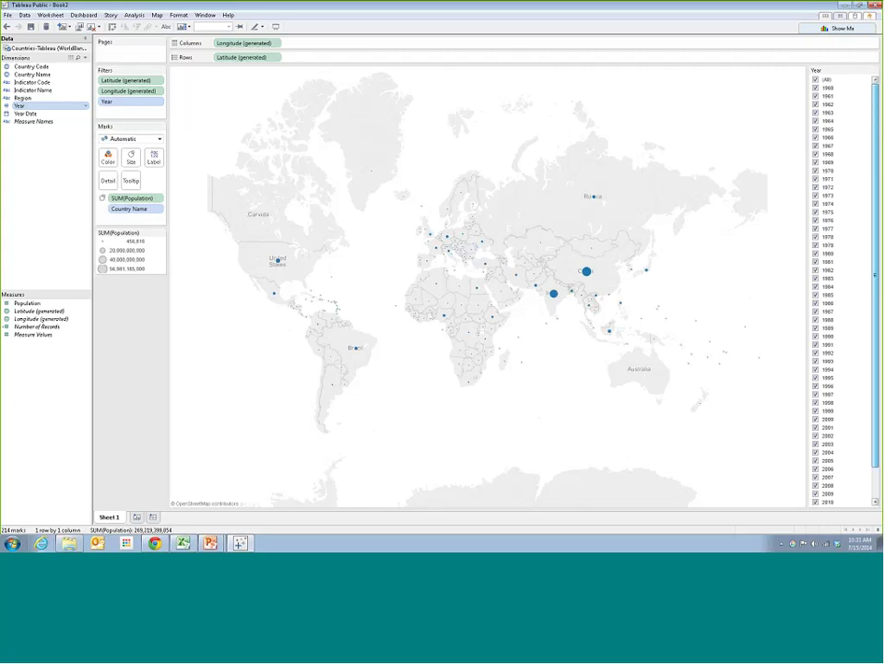
pyautogui.scroll(2, 816, 92)
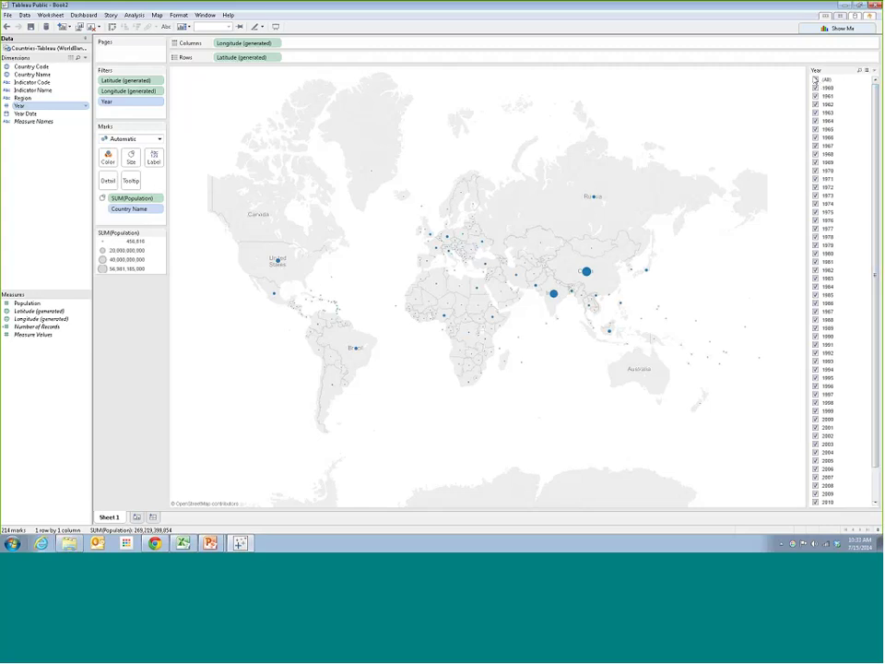
pyautogui.click(816, 80)
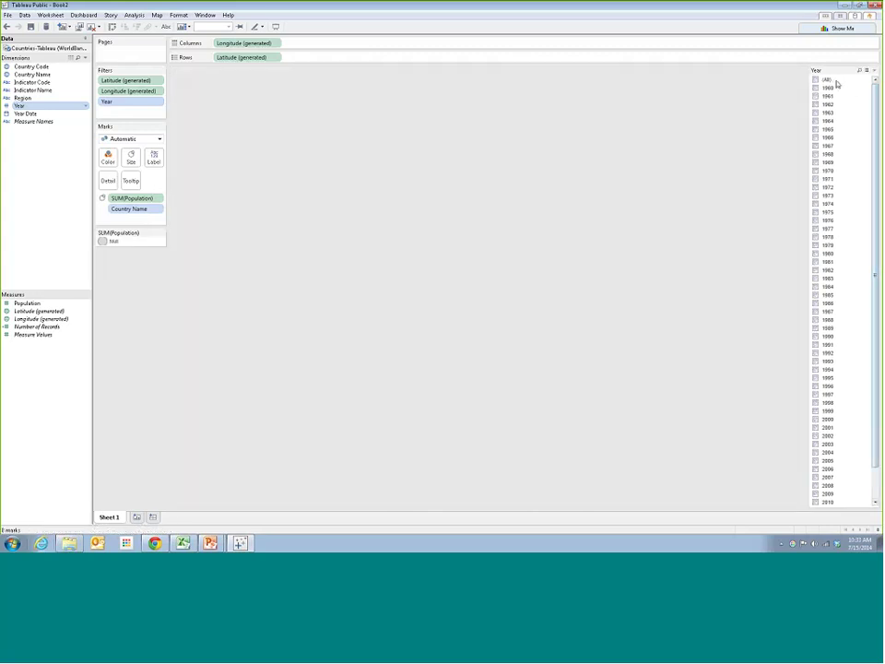
pyautogui.moveTo(876, 108); pyautogui.dragTo(876, 144)
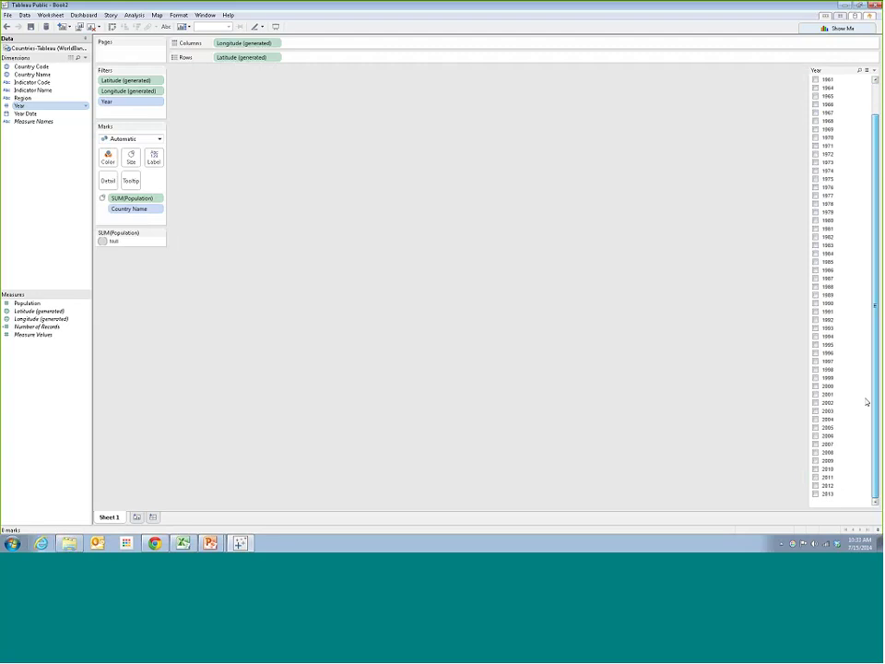
pyautogui.click(815, 495)
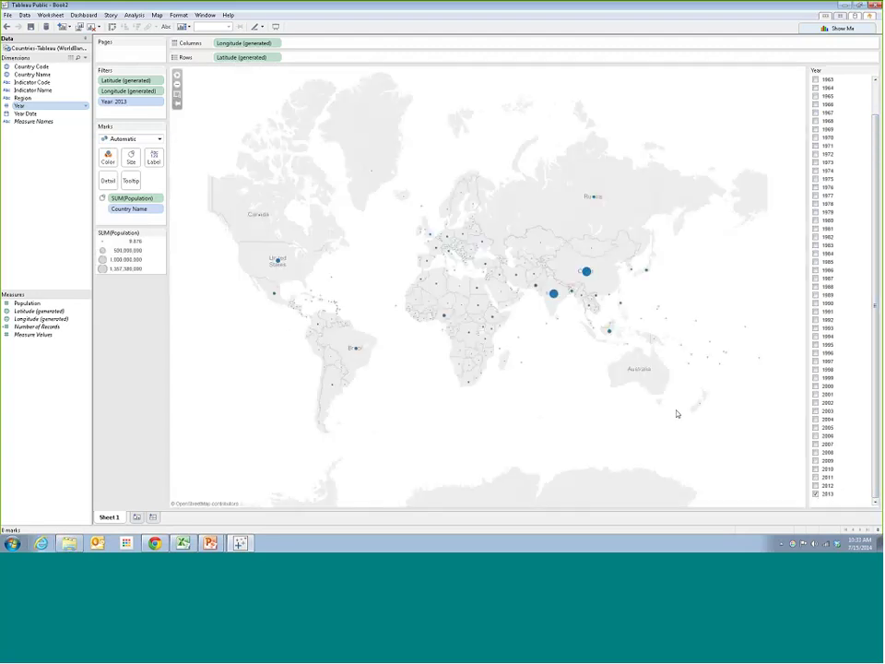
# Toggle 2013 off and back on, leaving the map at 7,181,199,962 across 214 marks
pyautogui.moveTo(590, 273)
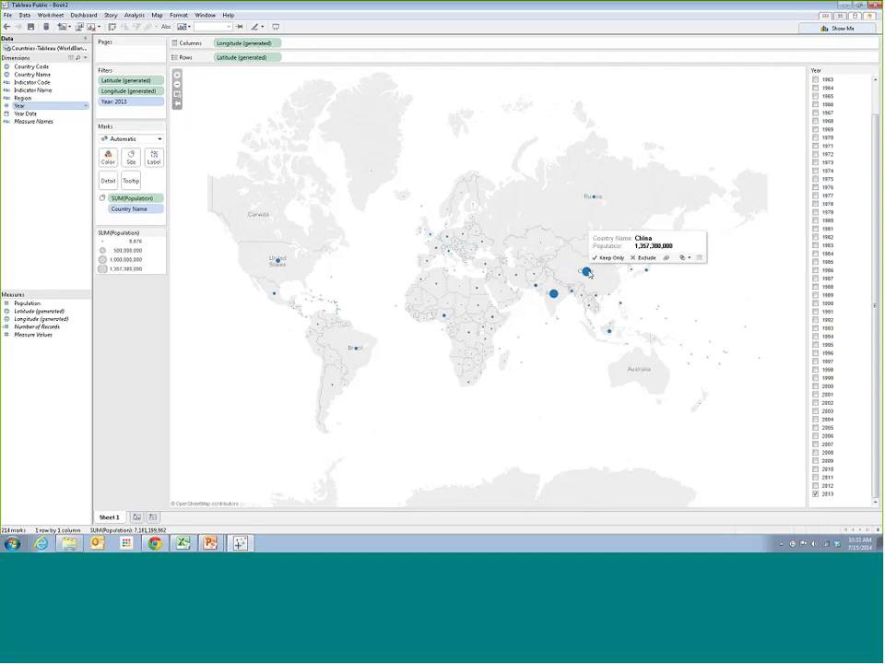
pyautogui.moveTo(554, 292)
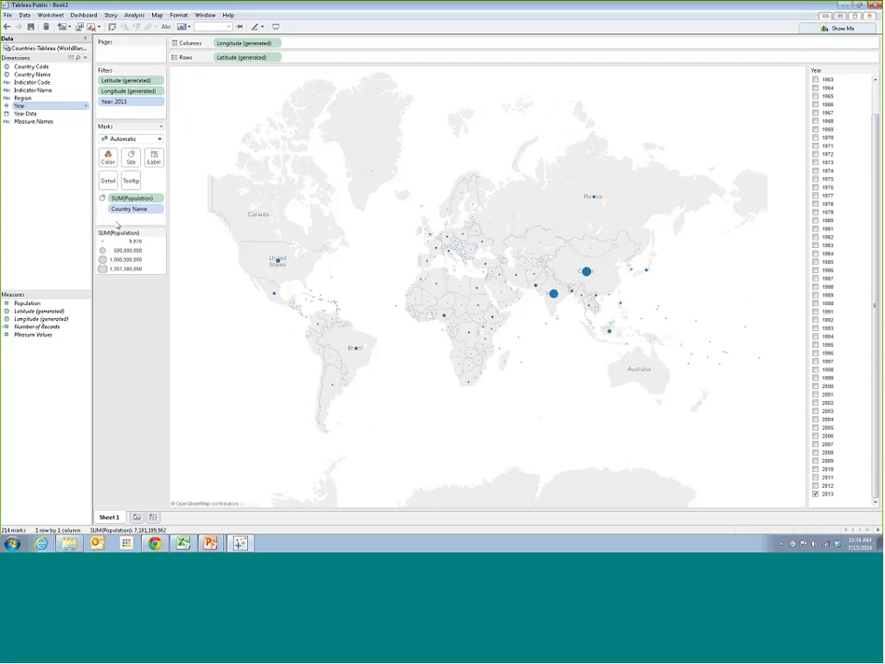
pyautogui.moveTo(280, 262)
pyautogui.click(815, 494)
pyautogui.click(815, 494)
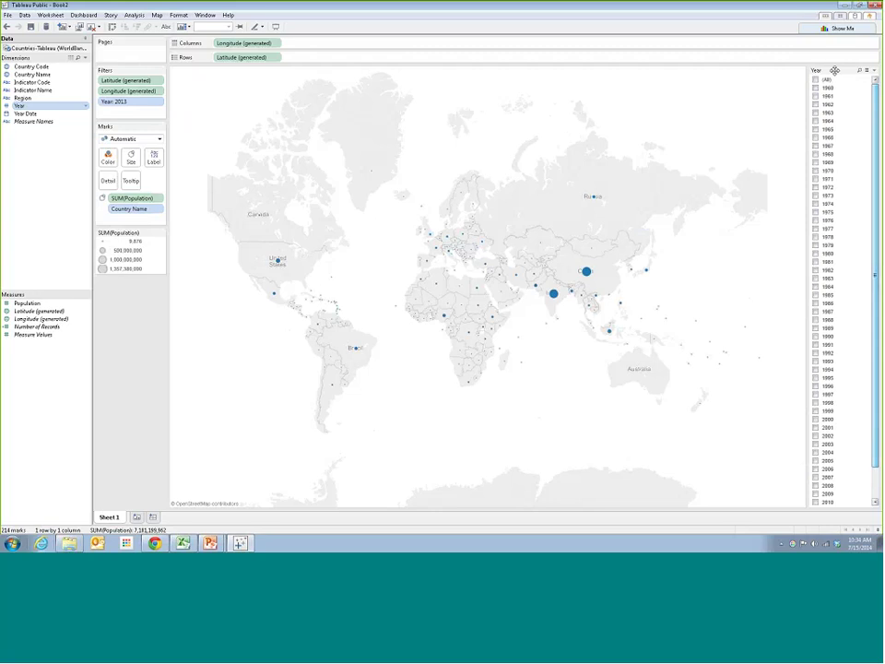
pyautogui.scroll(1, 835, 72)
pyautogui.click(873, 71)
pyautogui.press('Escape')
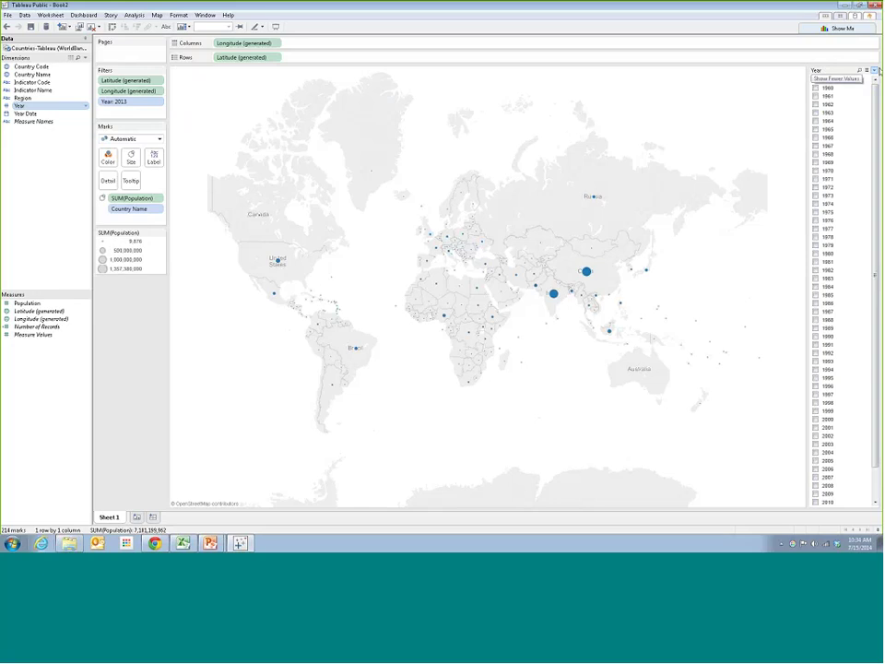
# Make the Year filter a Single Value (Slider), step back to years like 1980, then return to 2013
pyautogui.click(874, 70)
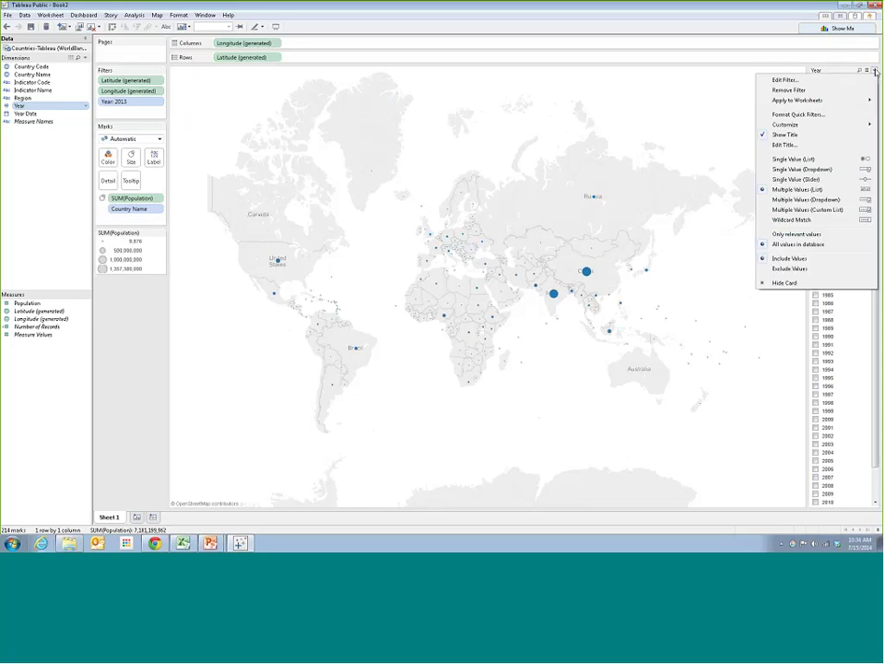
pyautogui.click(797, 179)
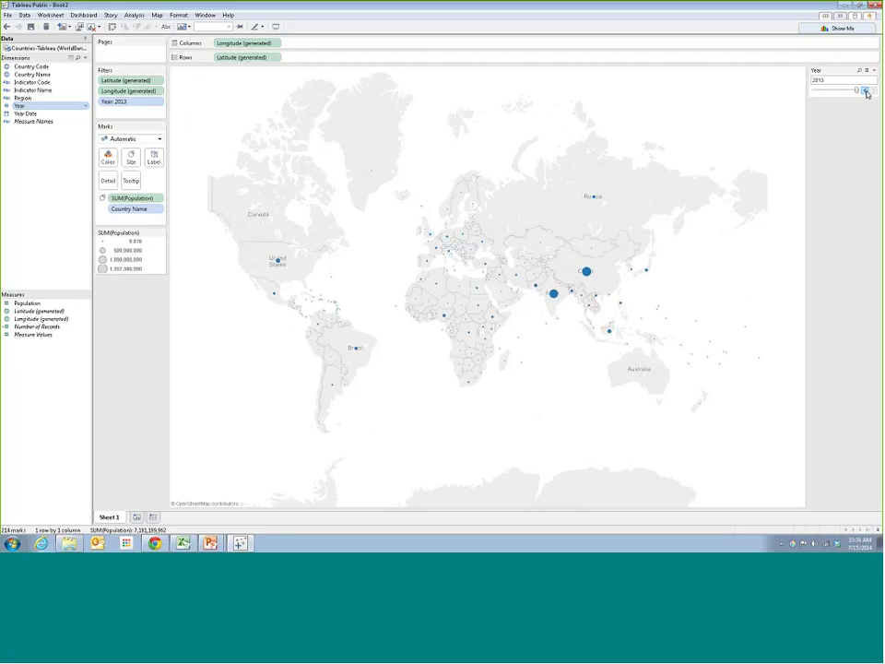
pyautogui.click(865, 89)
pyautogui.click(865, 90)
pyautogui.click(864, 89)
pyautogui.click(865, 90)
pyautogui.click(864, 90)
pyautogui.click(864, 90)
pyautogui.click(864, 89)
pyautogui.moveTo(852, 91); pyautogui.dragTo(855, 90)
pyautogui.moveTo(856, 90); pyautogui.dragTo(863, 89)
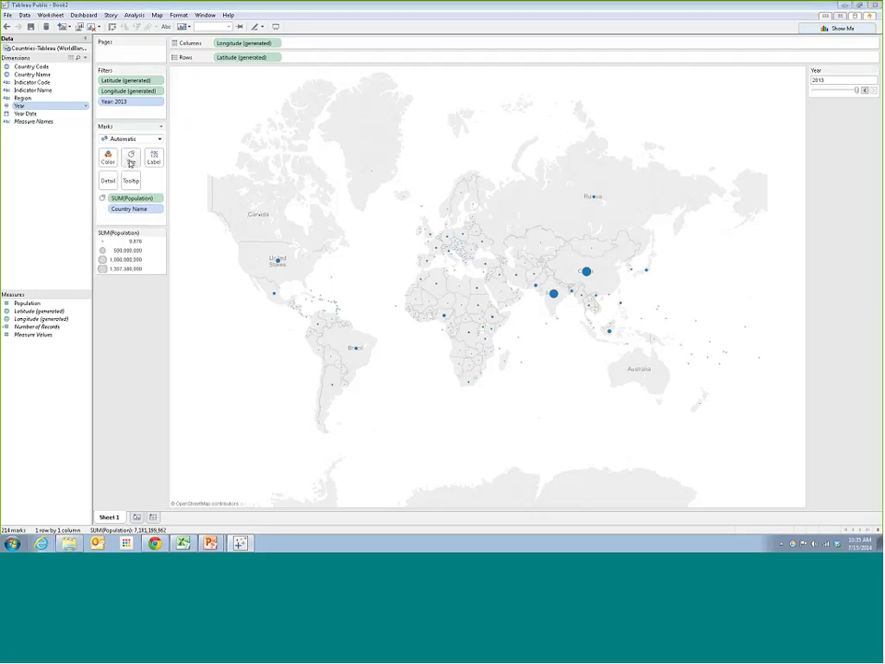
# Shrink the map's population circles with the Size slider on the Marks card
pyautogui.click(129, 158)
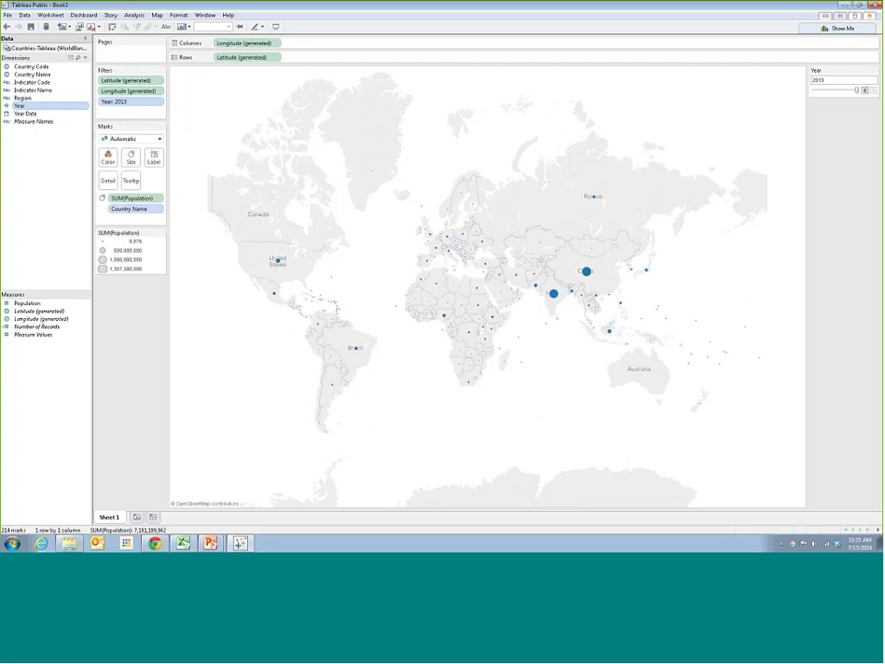
pyautogui.moveTo(26, 302); pyautogui.dragTo(131, 159)
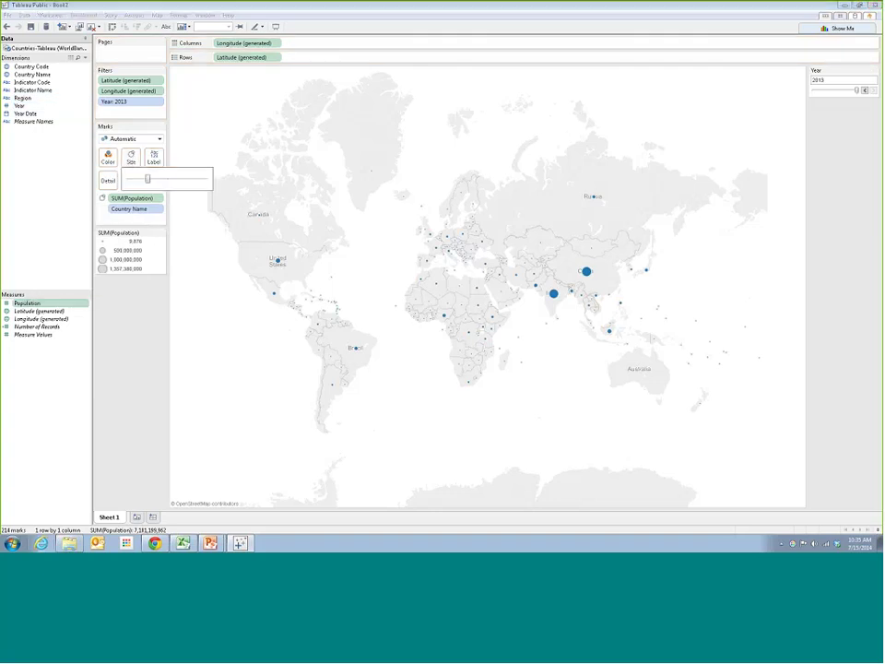
pyautogui.click(131, 157)
pyautogui.moveTo(168, 181); pyautogui.dragTo(169, 184)
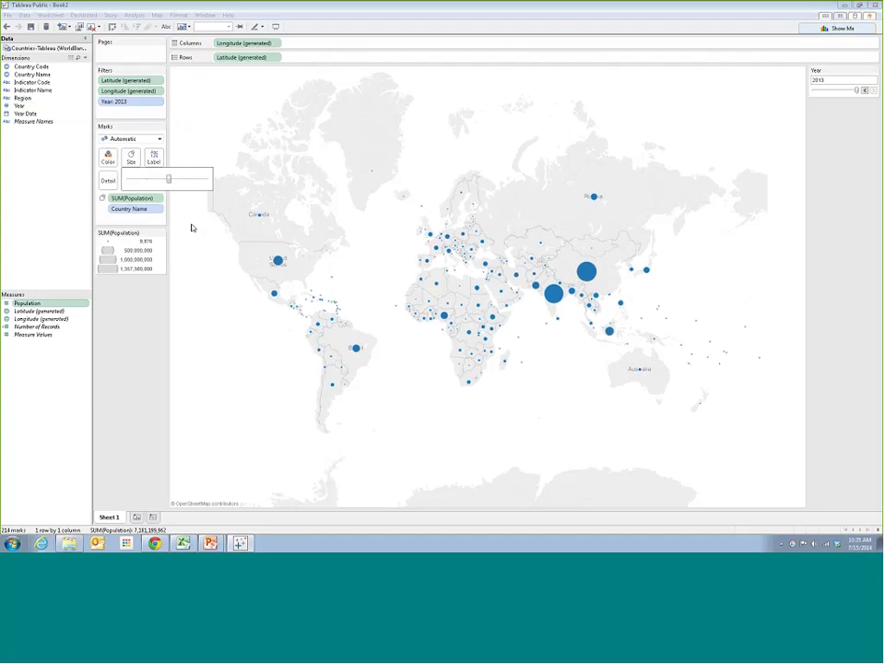
pyautogui.moveTo(170, 182); pyautogui.dragTo(170, 179)
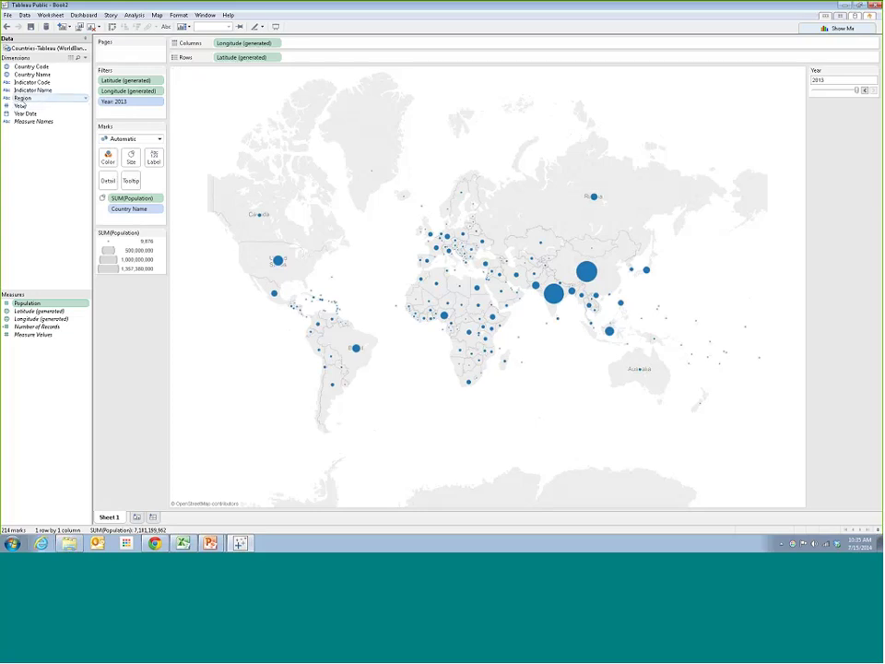
# Colour the population circles by Region and highlight several regions from the legend
pyautogui.click(19, 97)
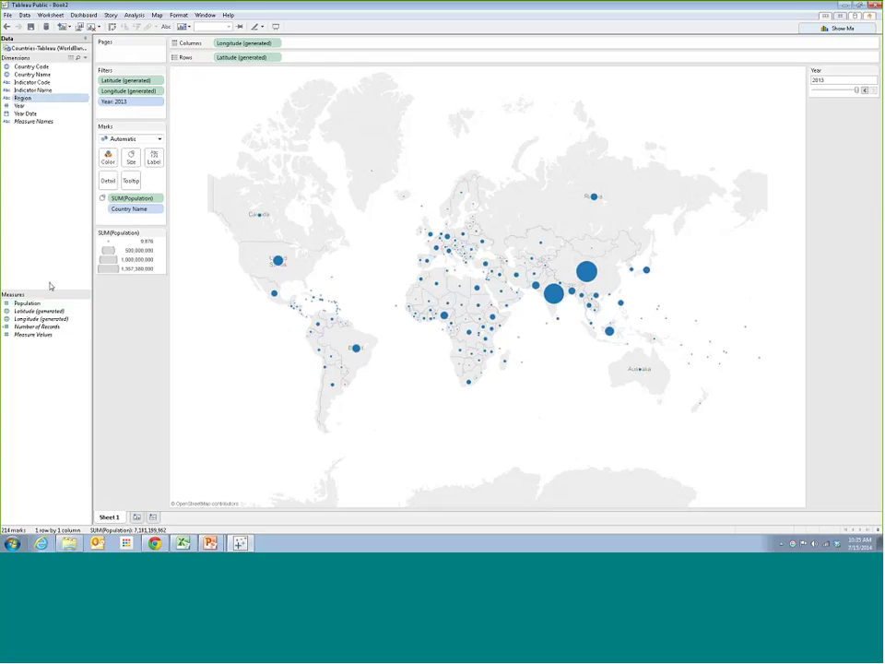
pyautogui.keyDown('ctrl'); pyautogui.click(26, 302); pyautogui.keyUp('ctrl')
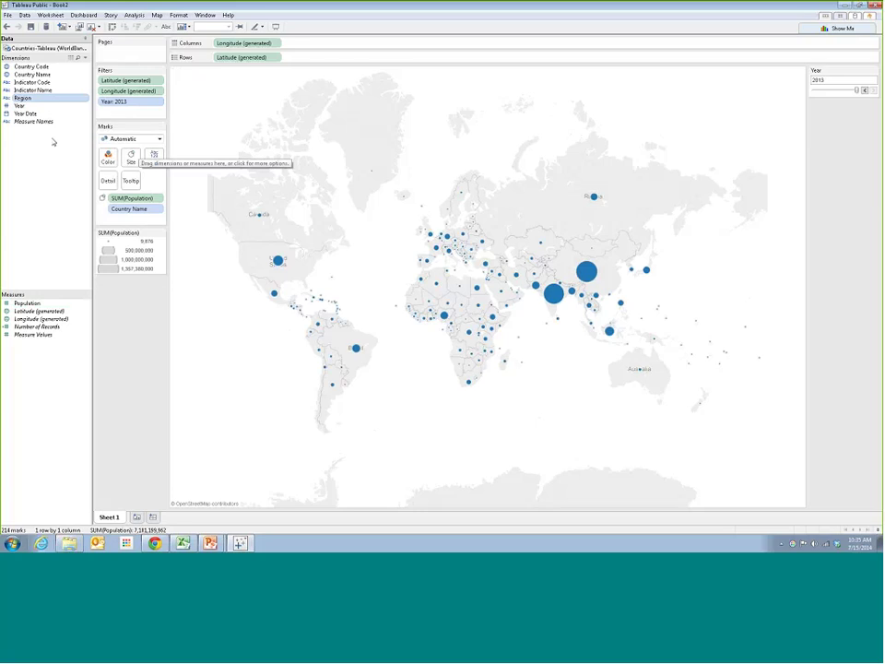
pyautogui.moveTo(27, 102); pyautogui.dragTo(109, 162)
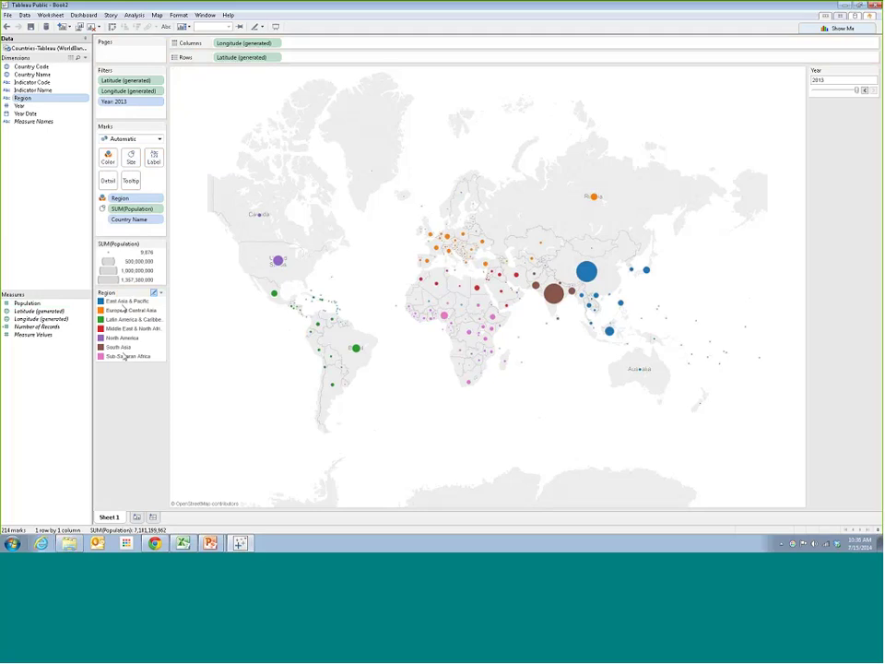
pyautogui.click(116, 301)
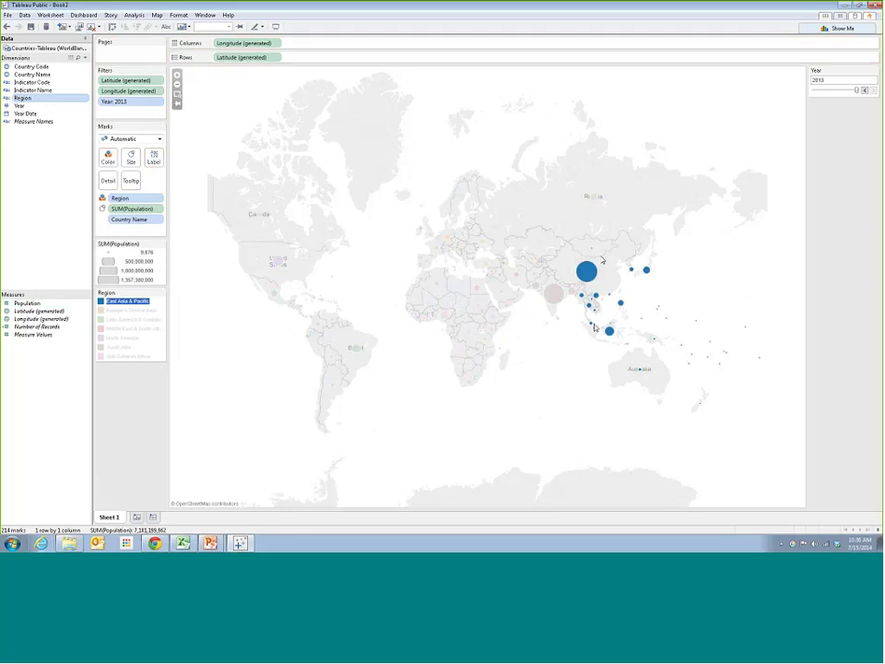
pyautogui.click(133, 310)
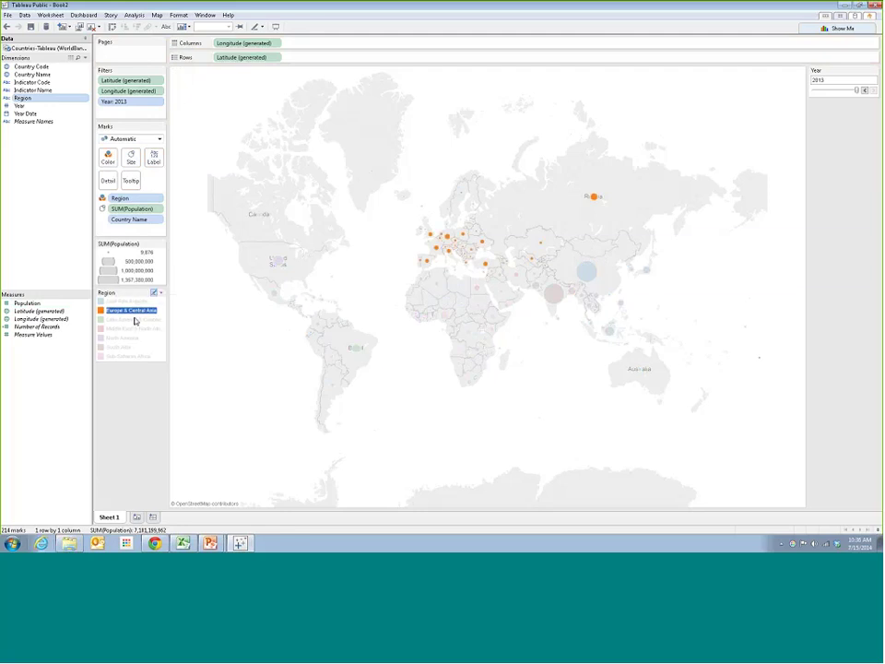
pyautogui.click(135, 320)
pyautogui.click(122, 337)
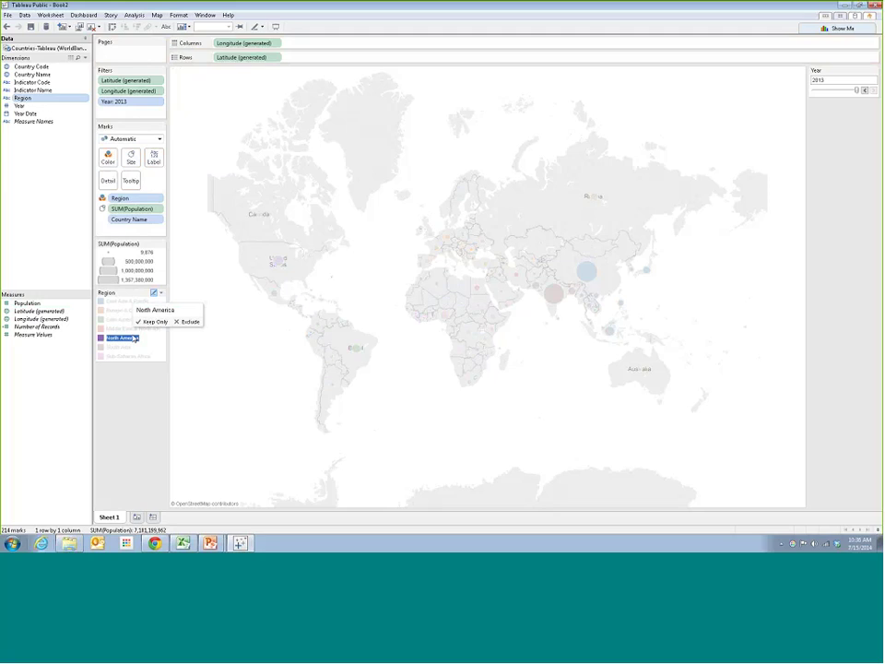
pyautogui.click(122, 337)
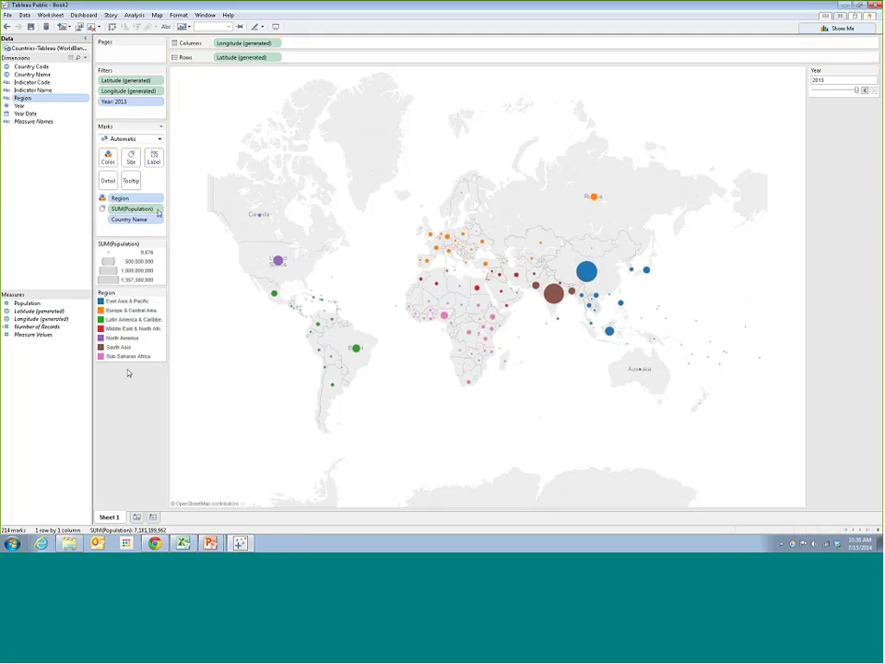
# Make the population circles slightly larger with the Size slider
pyautogui.click(131, 157)
pyautogui.moveTo(173, 179); pyautogui.dragTo(180, 178)
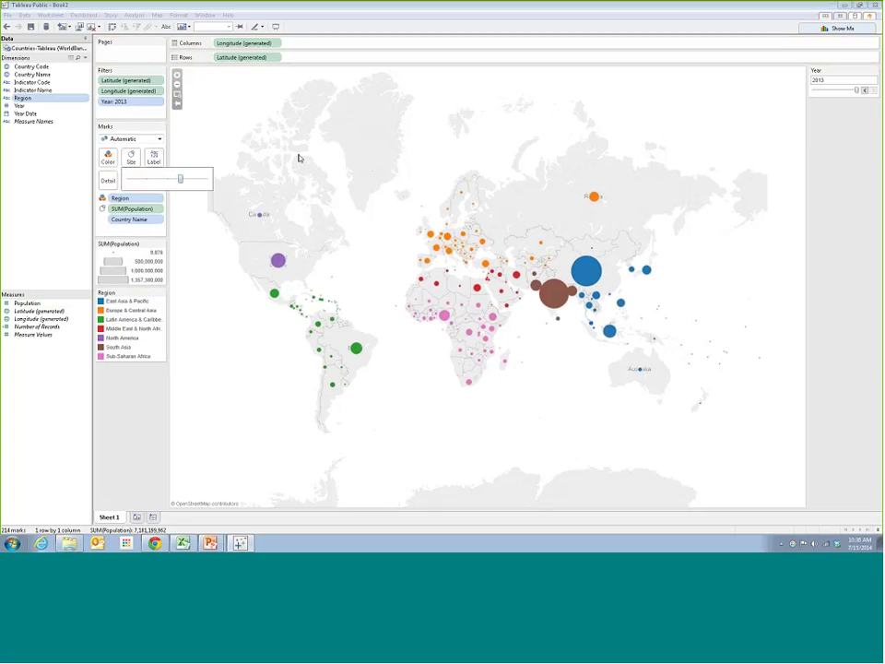
pyautogui.click(298, 158)
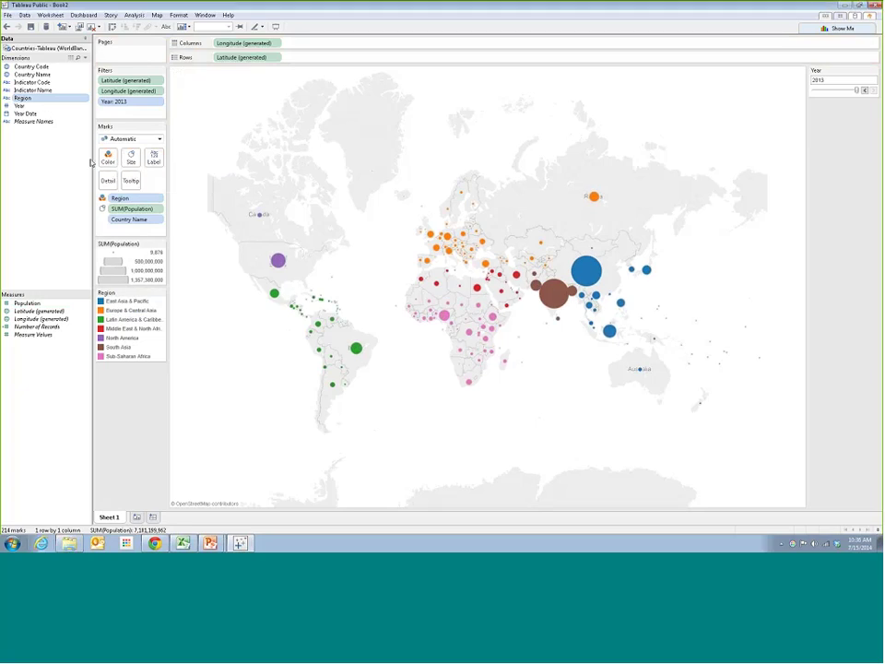
pyautogui.click(131, 158)
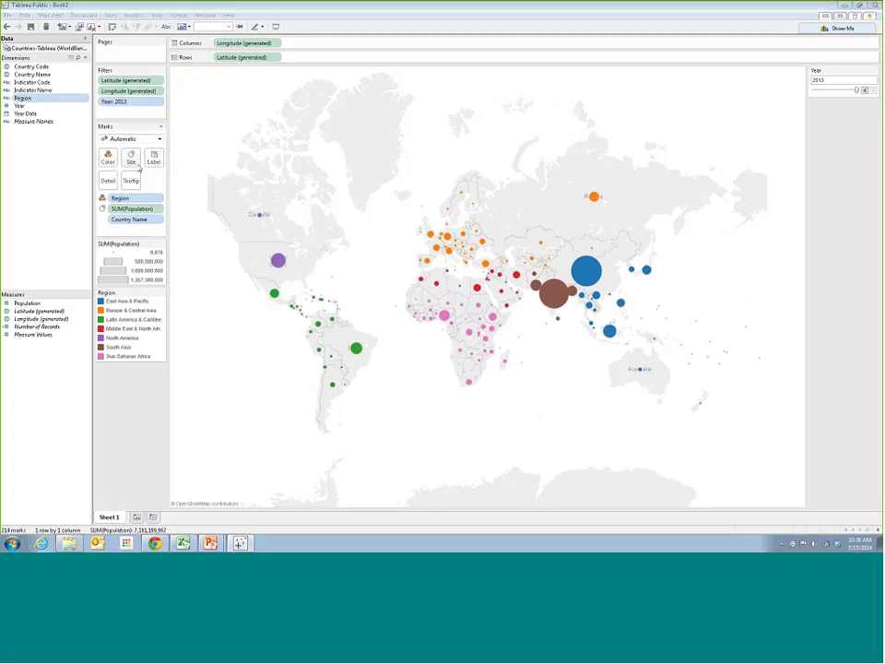
pyautogui.click(404, 262)
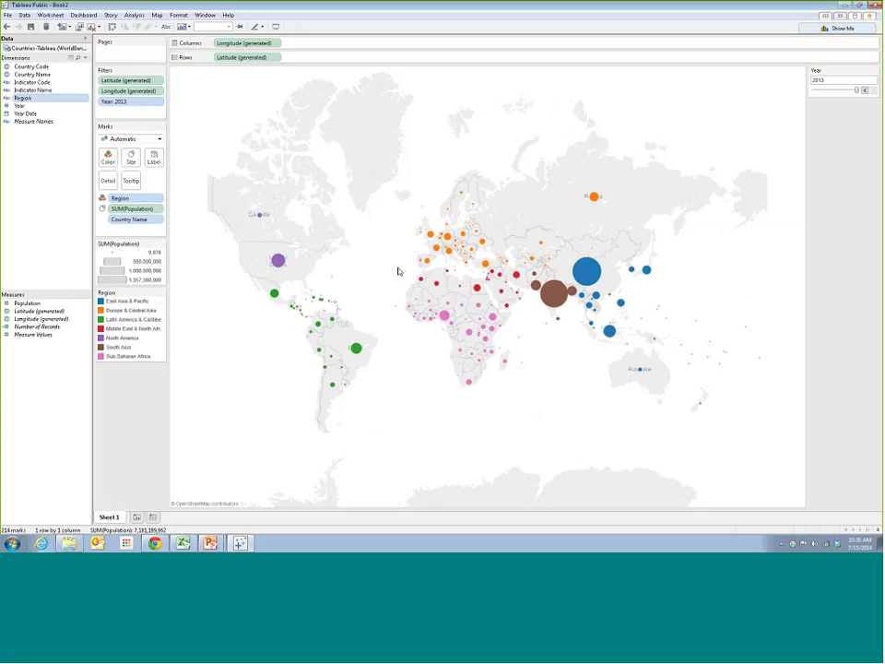
# Highlight Middle East & North Africa, then Sub-Saharan Africa, clearing each highlight
pyautogui.click(129, 329)
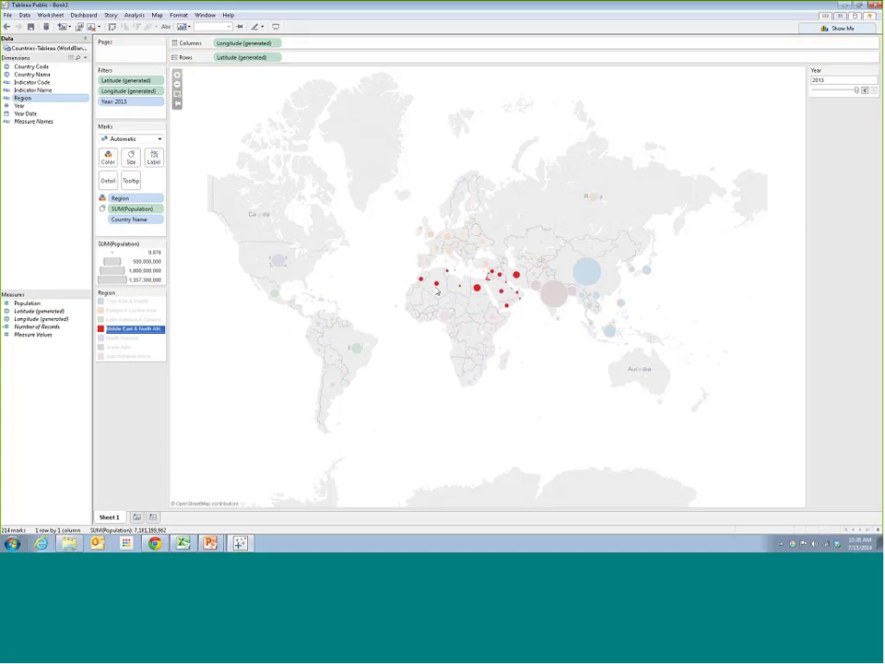
pyautogui.click(247, 320)
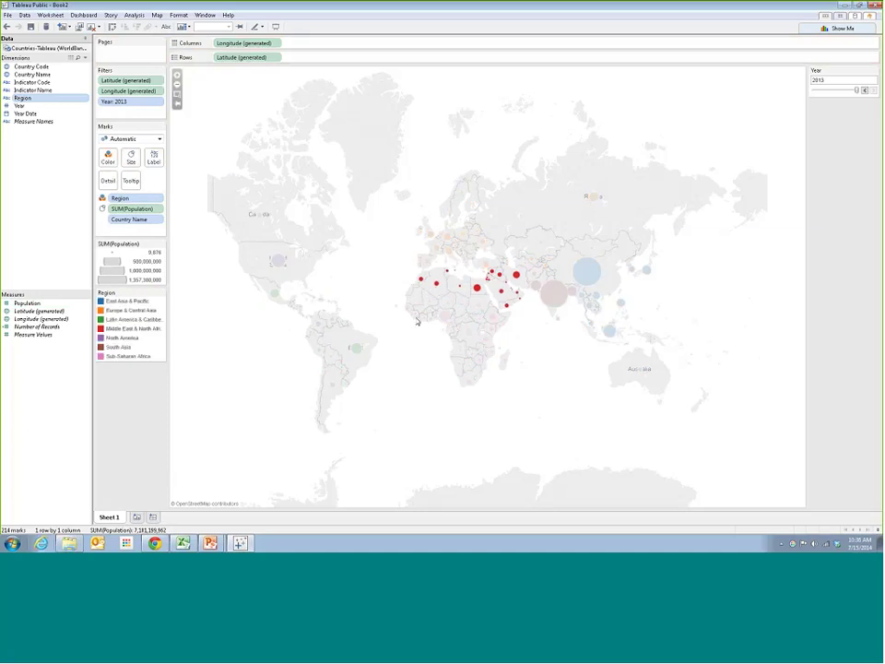
pyautogui.click(129, 356)
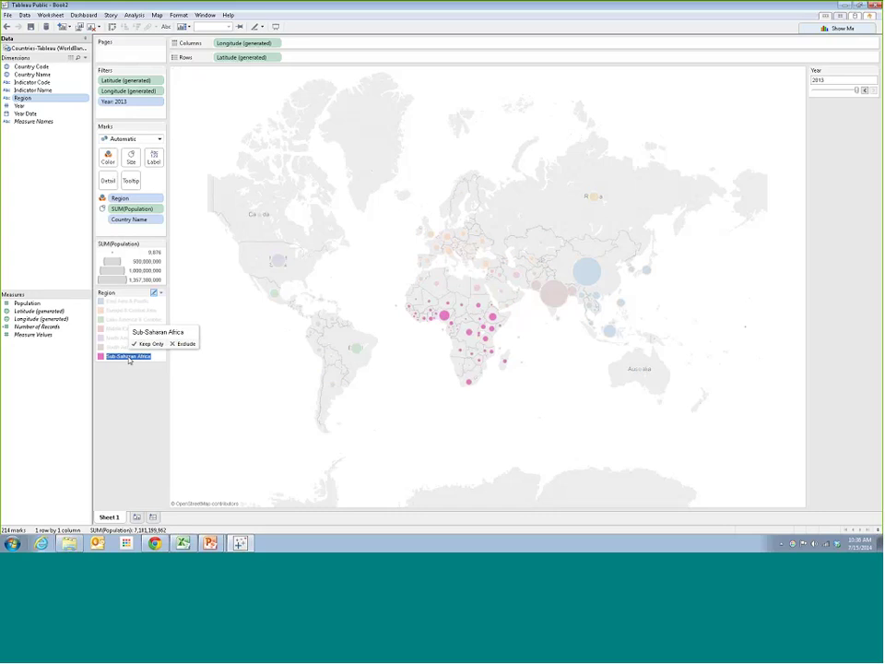
pyautogui.click(459, 353)
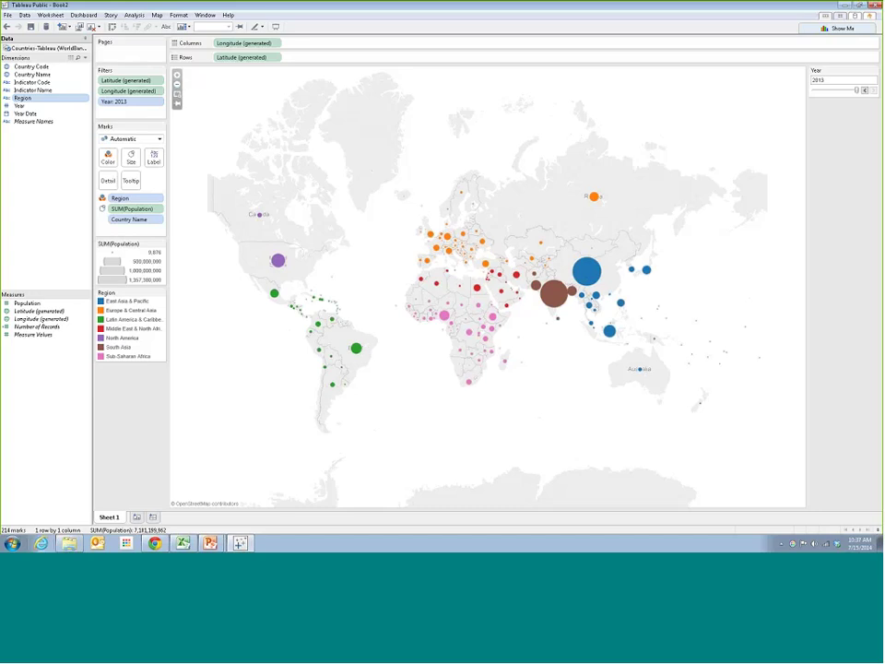
# Zoom the map into South America, then return to the full world view
pyautogui.click(178, 95)
pyautogui.moveTo(241, 273); pyautogui.dragTo(407, 440)
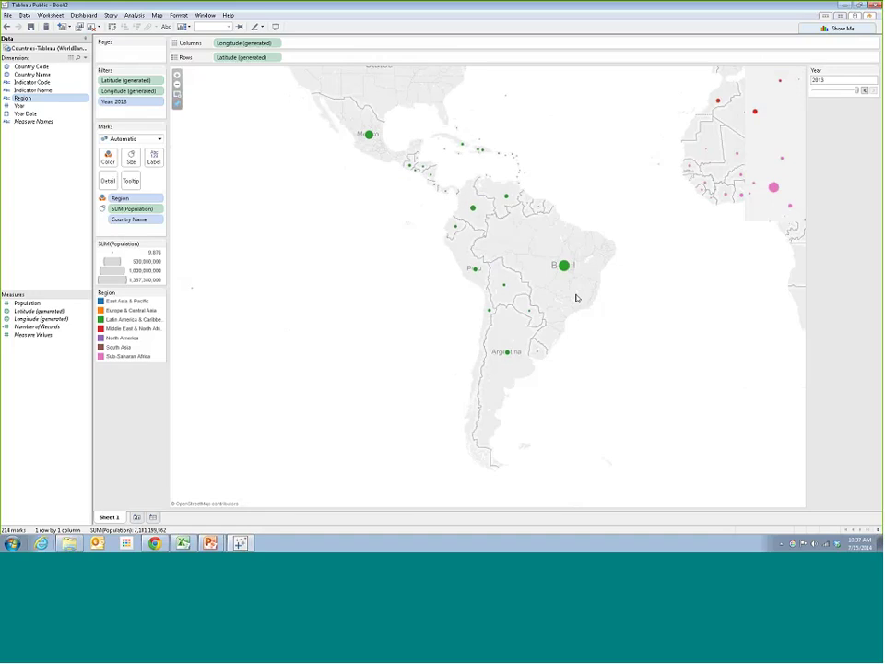
pyautogui.moveTo(565, 266)
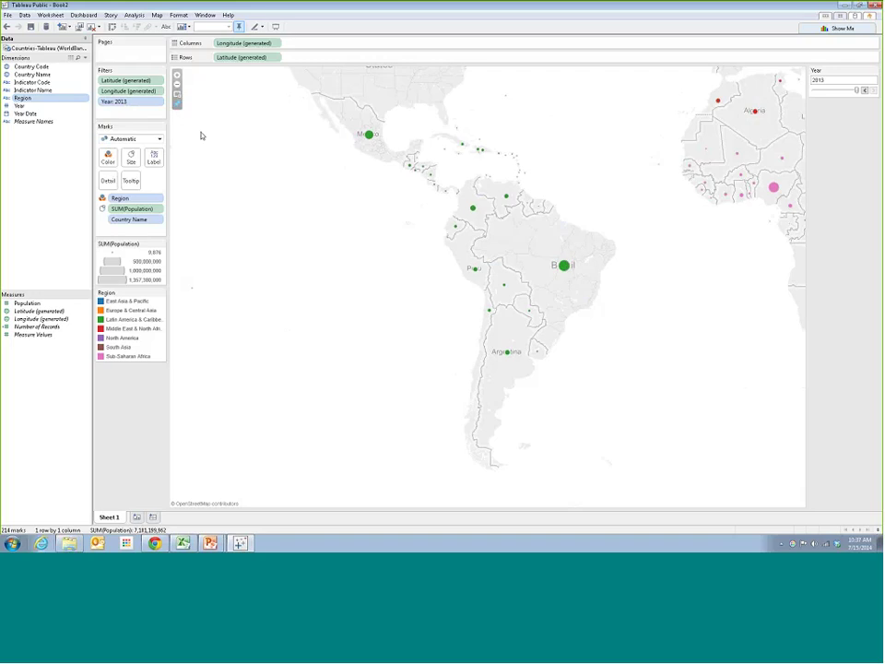
pyautogui.click(178, 105)
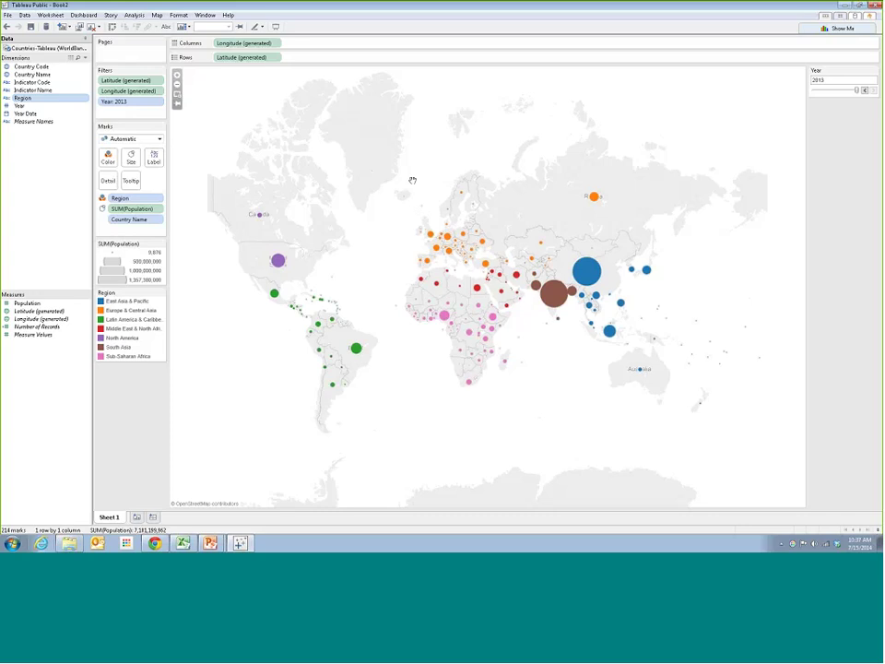
pyautogui.moveTo(413, 177); pyautogui.dragTo(439, 175)
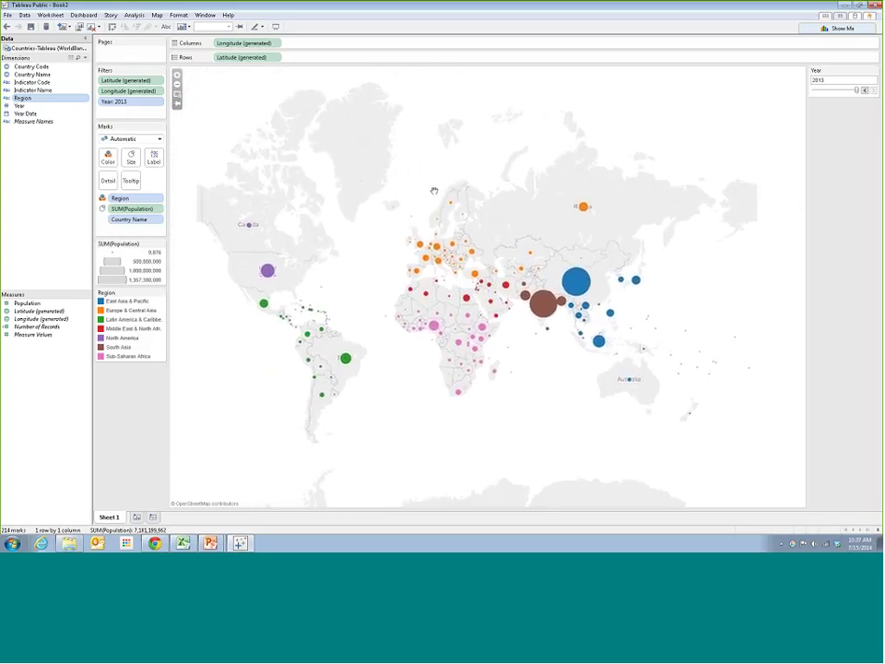
pyautogui.click(178, 106)
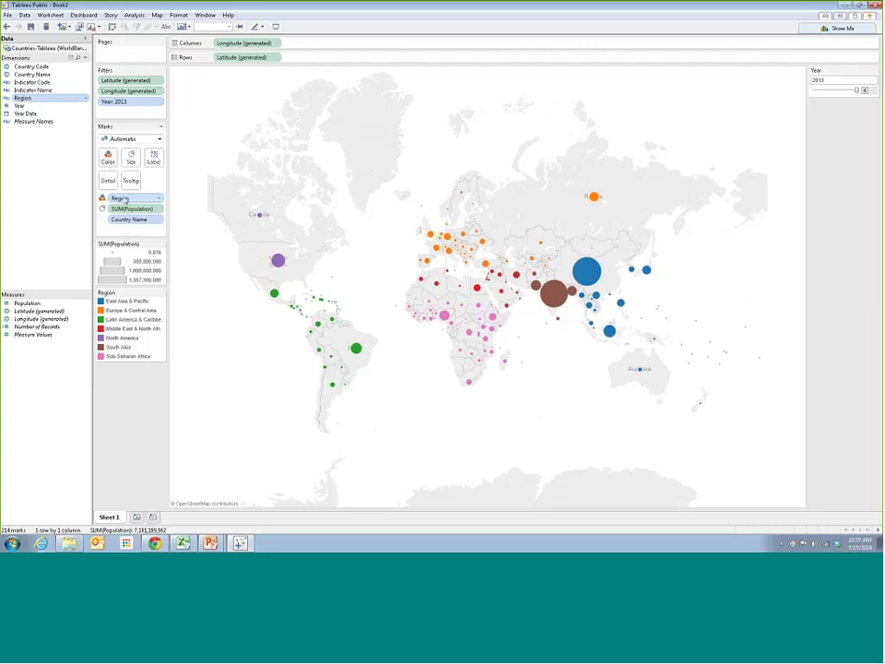
pyautogui.click(88, 98)
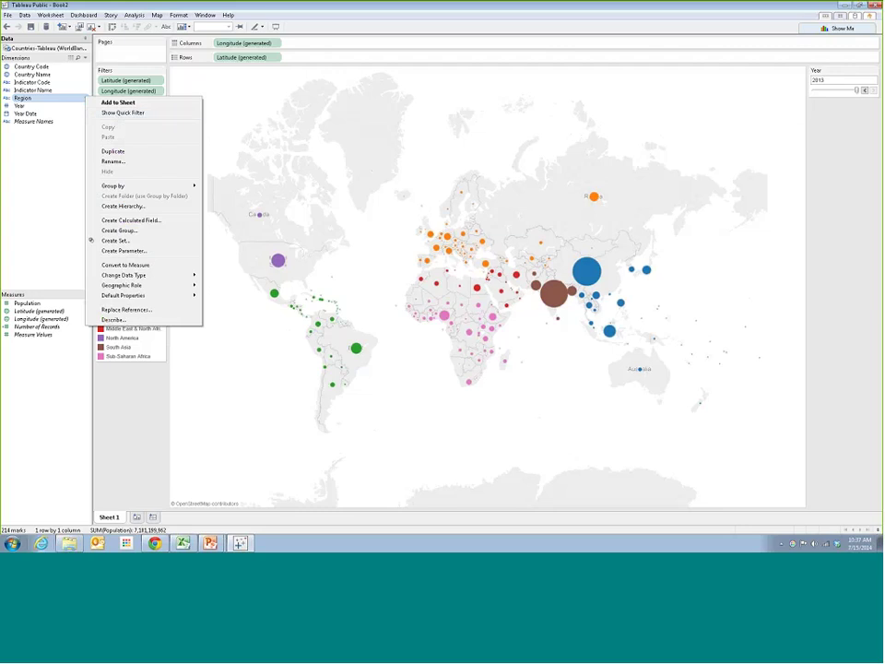
pyautogui.click(48, 103)
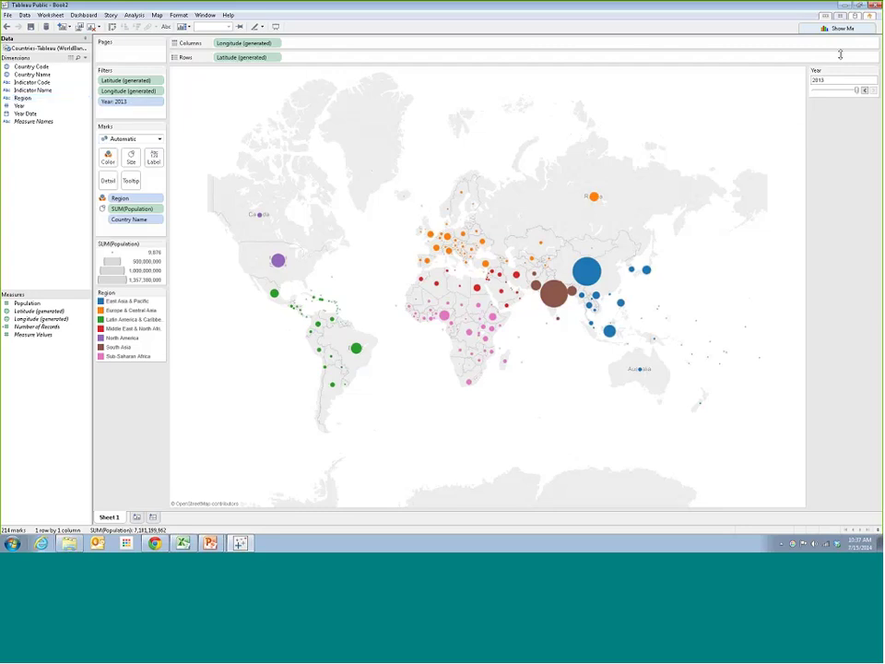
pyautogui.rightClick(85, 97)
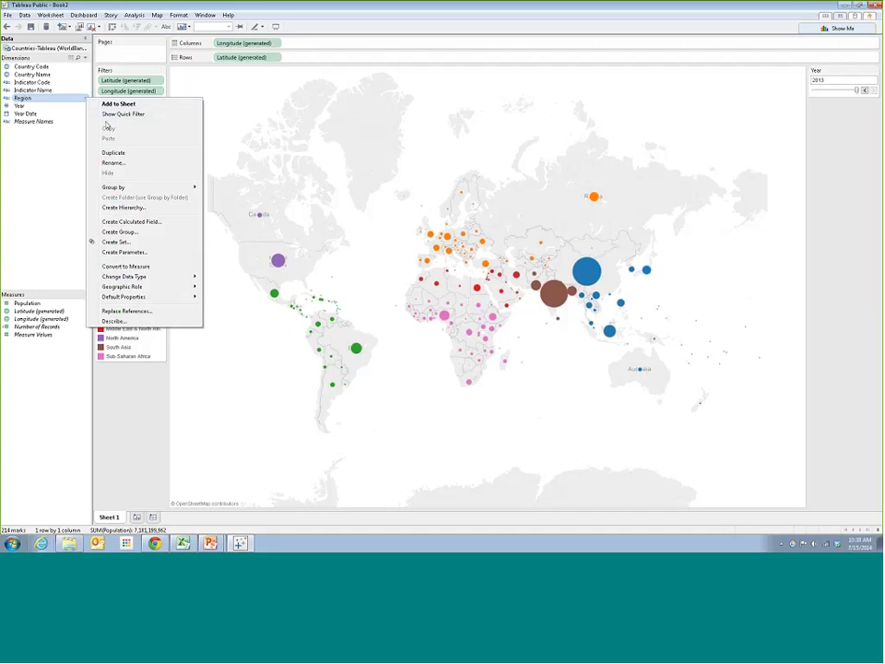
pyautogui.click(36, 132)
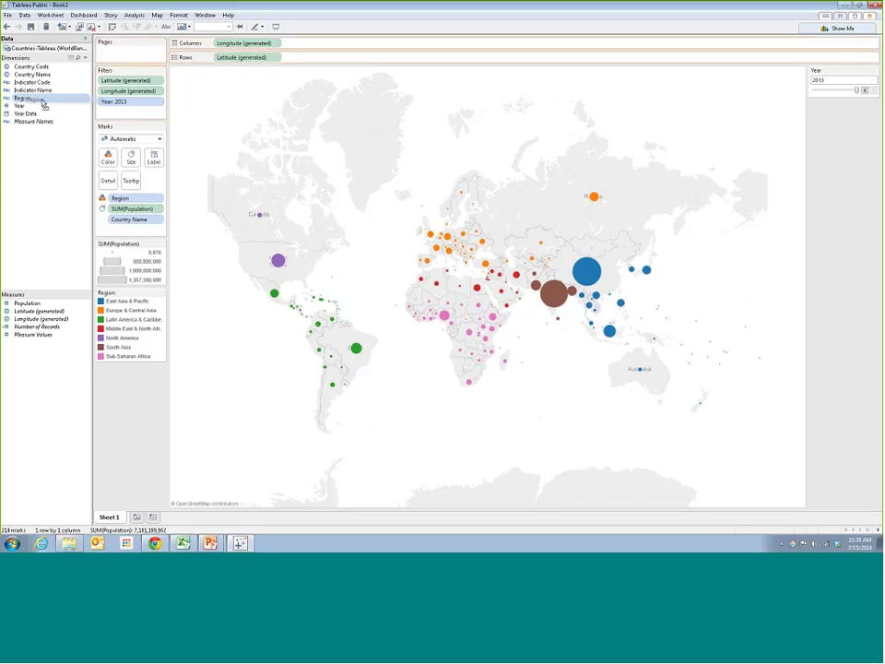
# Filter Region to East Asia & Pacific only, leaving 36 marks totalling 2,225,297,459
pyautogui.moveTo(43, 98); pyautogui.dragTo(117, 114)
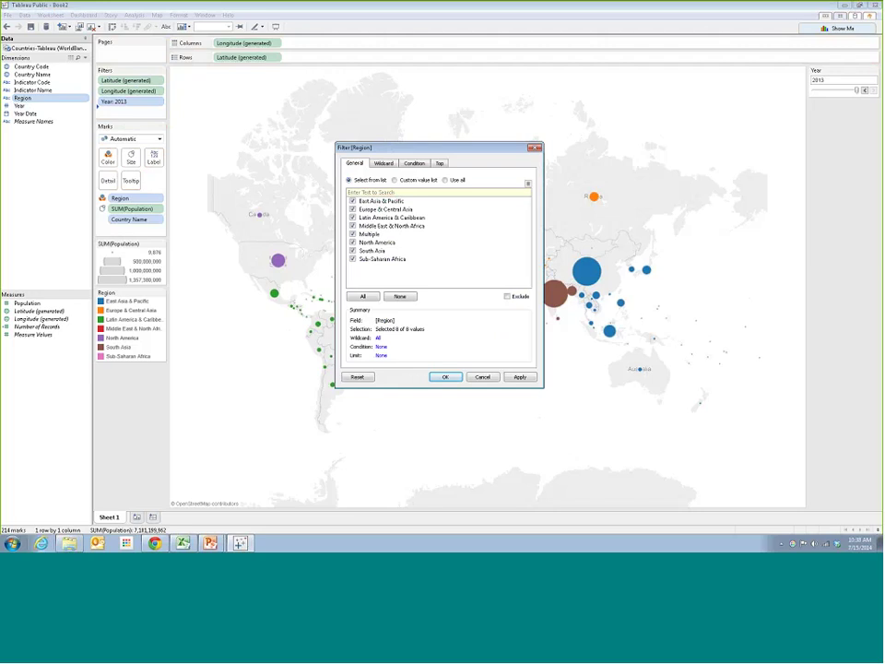
pyautogui.click(352, 209)
pyautogui.click(352, 217)
pyautogui.click(352, 234)
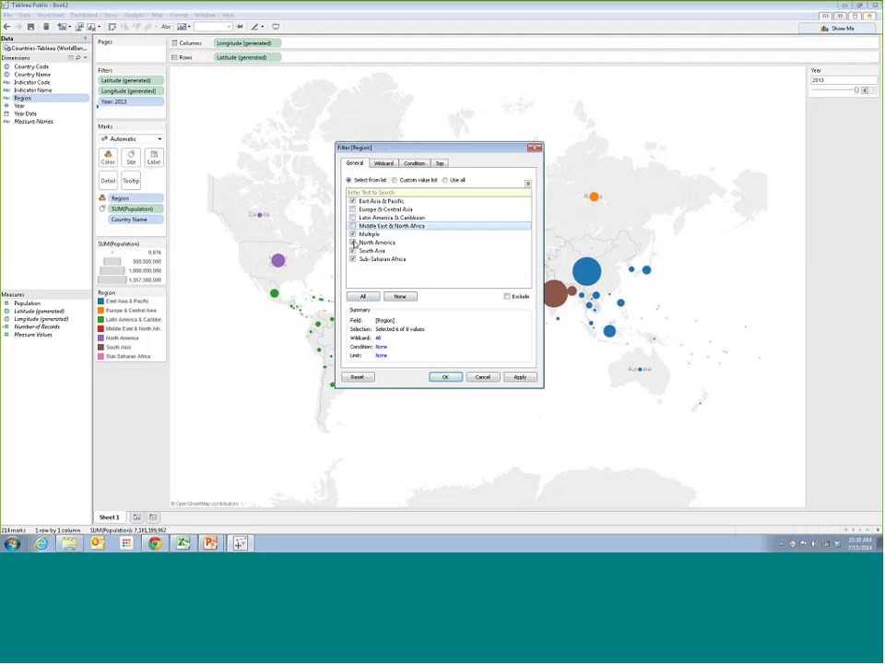
pyautogui.click(352, 242)
pyautogui.click(352, 251)
pyautogui.click(352, 259)
pyautogui.click(352, 226)
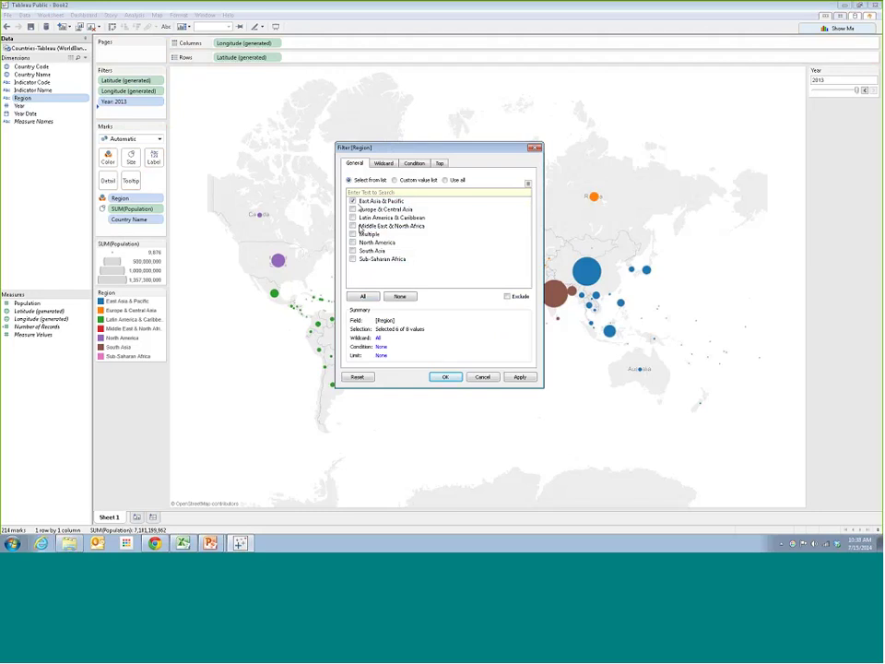
pyautogui.click(520, 376)
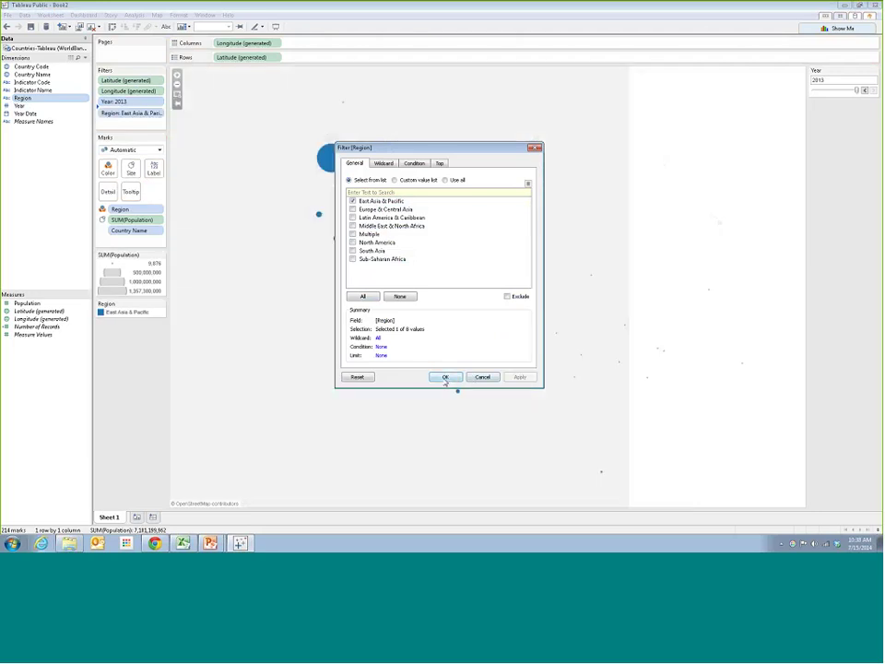
pyautogui.click(445, 377)
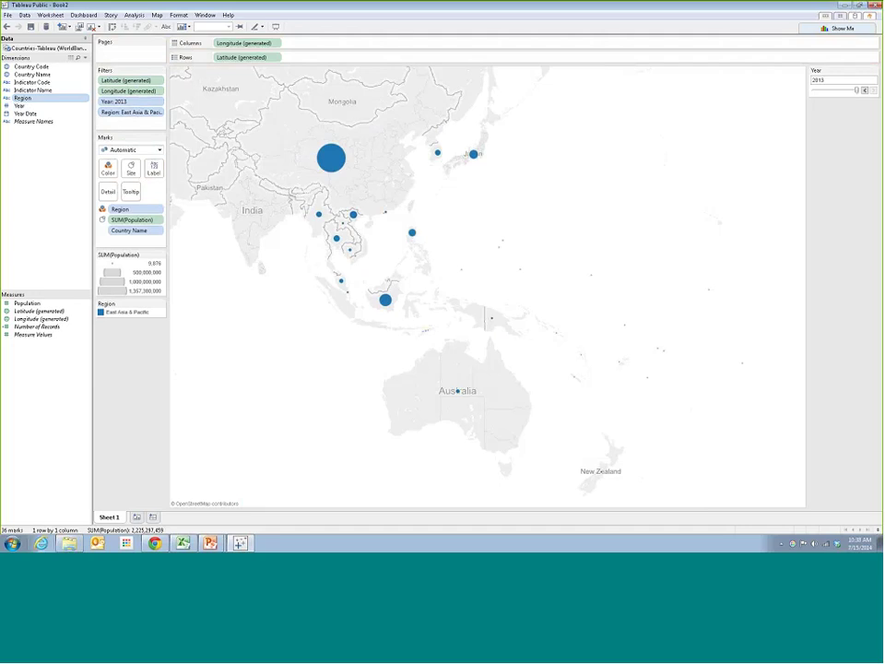
# Show the Region quick filter card beside the map
pyautogui.click(160, 112)
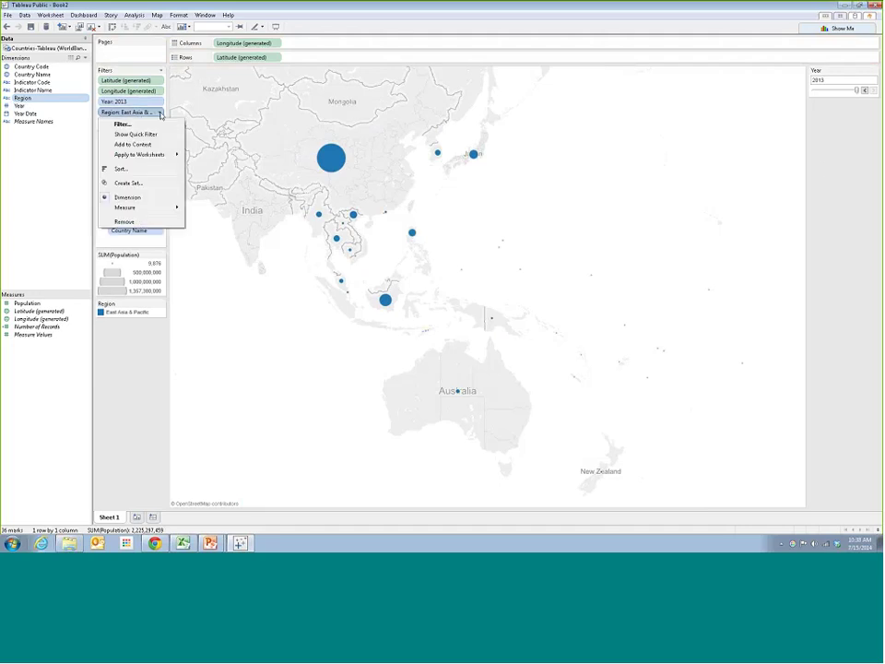
pyautogui.click(115, 111)
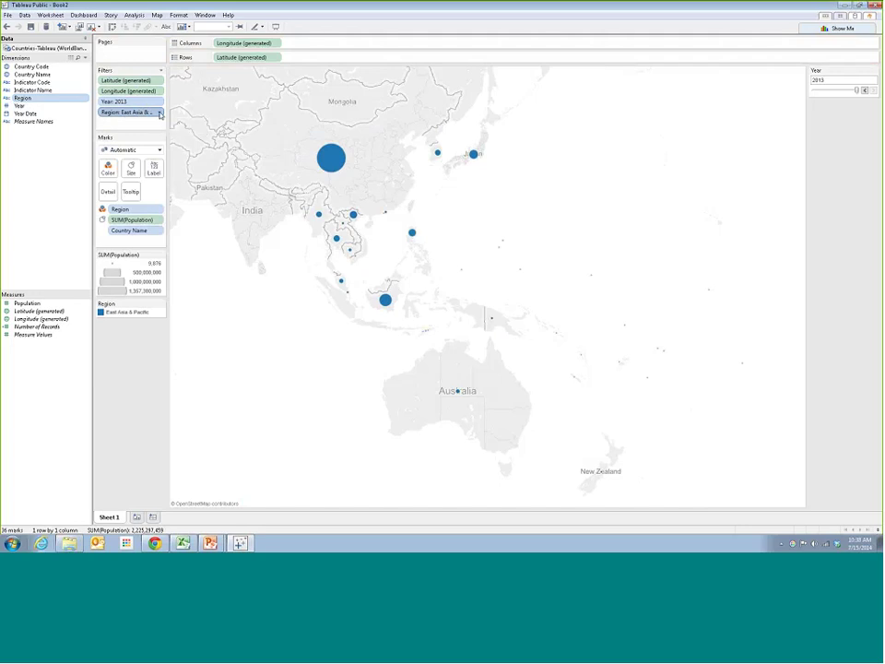
pyautogui.click(160, 113)
pyautogui.click(140, 135)
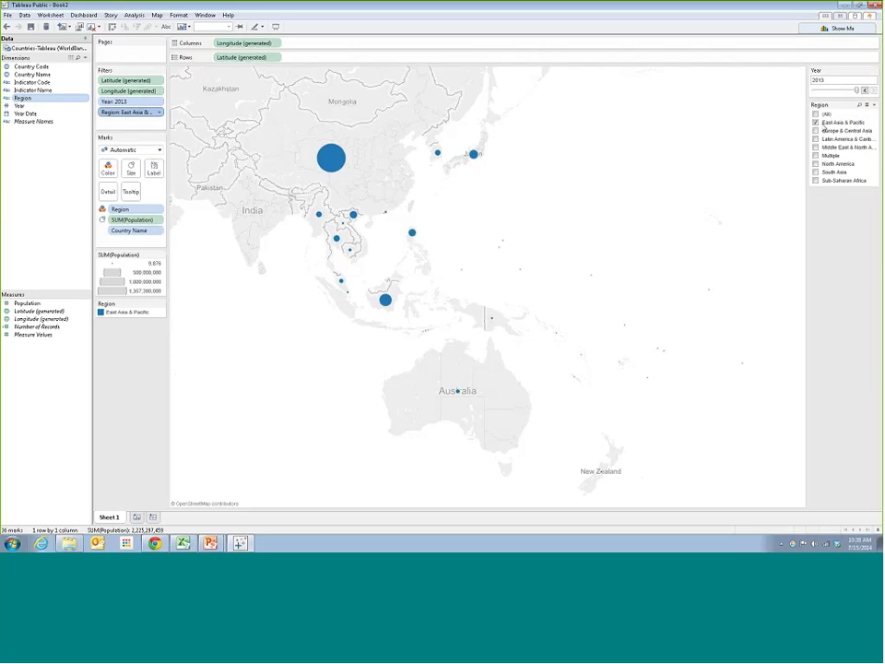
pyautogui.click(158, 111)
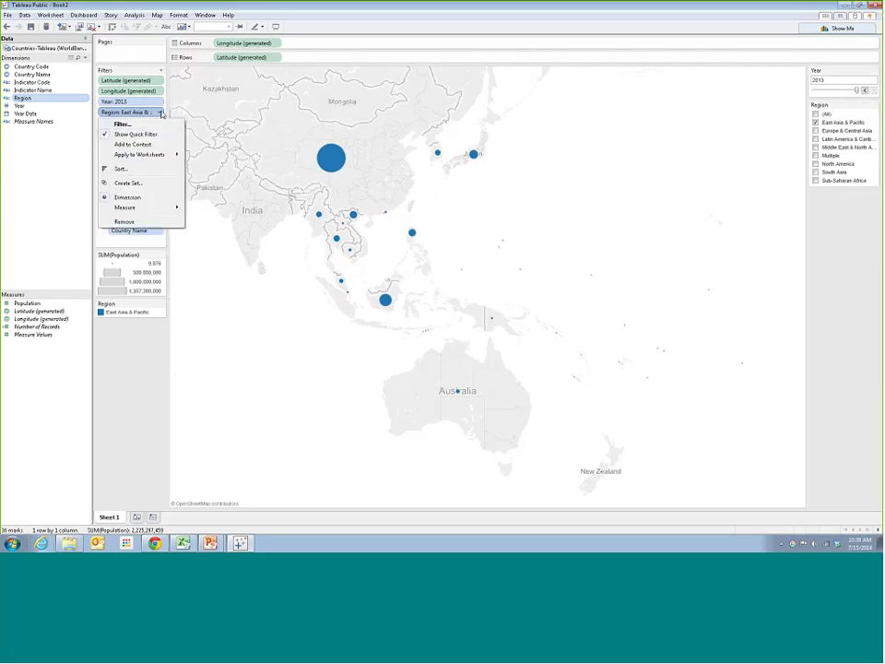
pyautogui.click(148, 129)
pyautogui.click(446, 375)
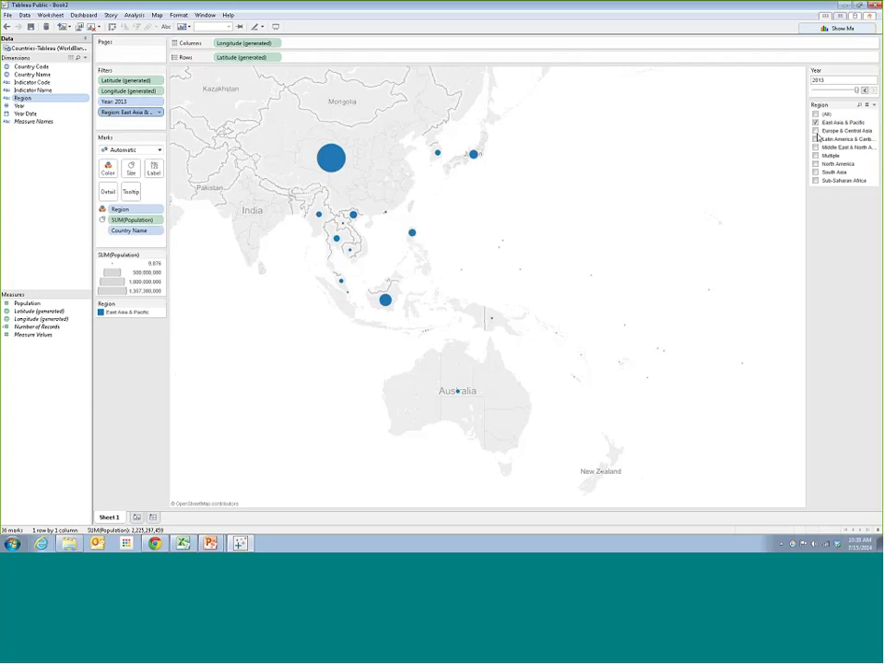
# Set the Region filter to Single Value (List), try each region, then choose (All)
pyautogui.click(874, 106)
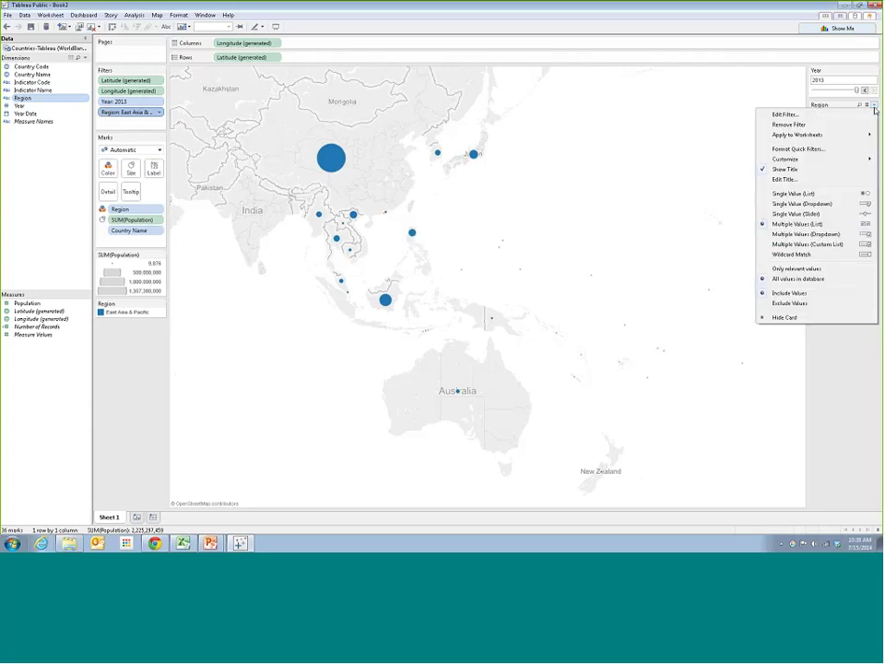
pyautogui.click(802, 194)
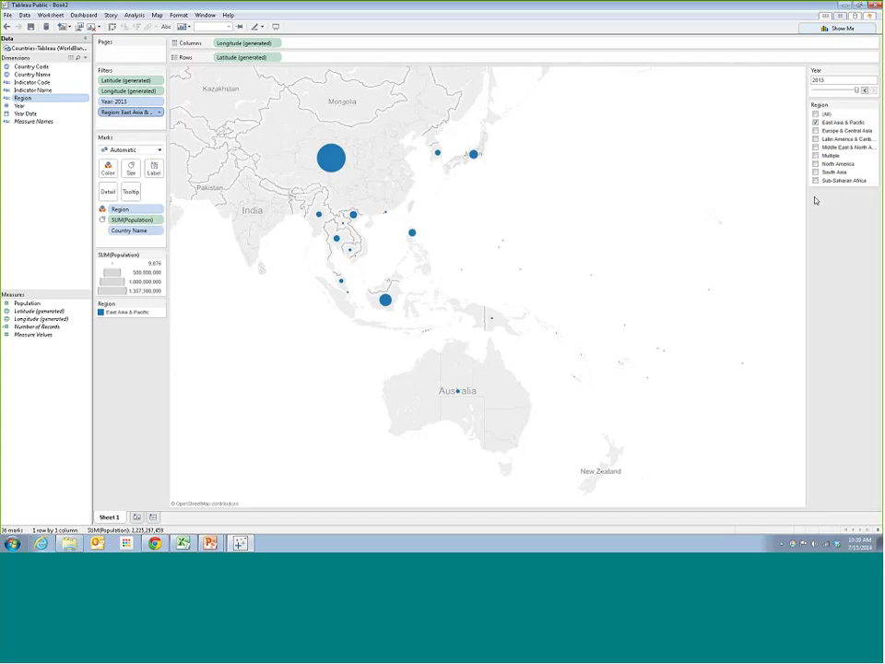
pyautogui.click(817, 131)
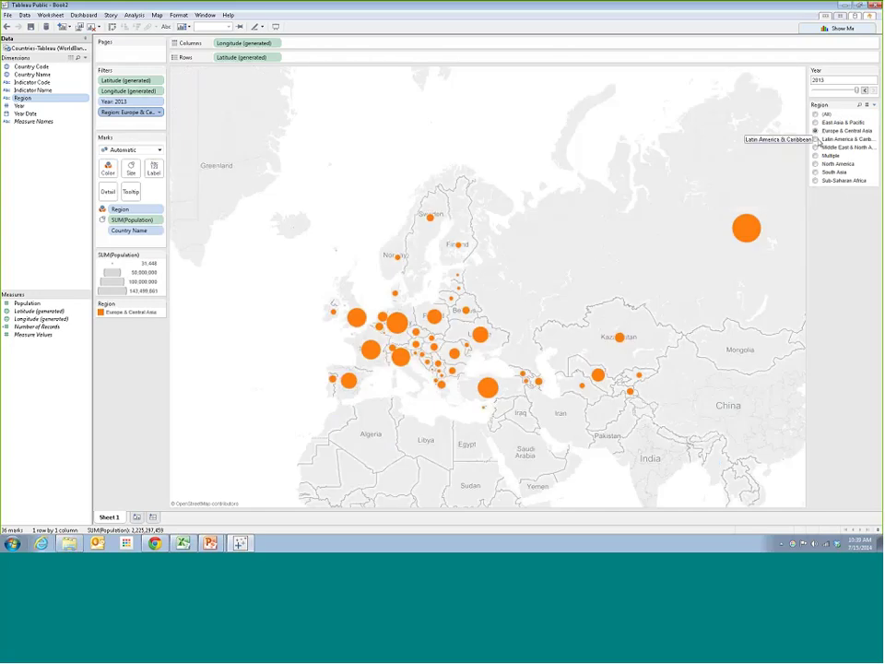
pyautogui.click(816, 139)
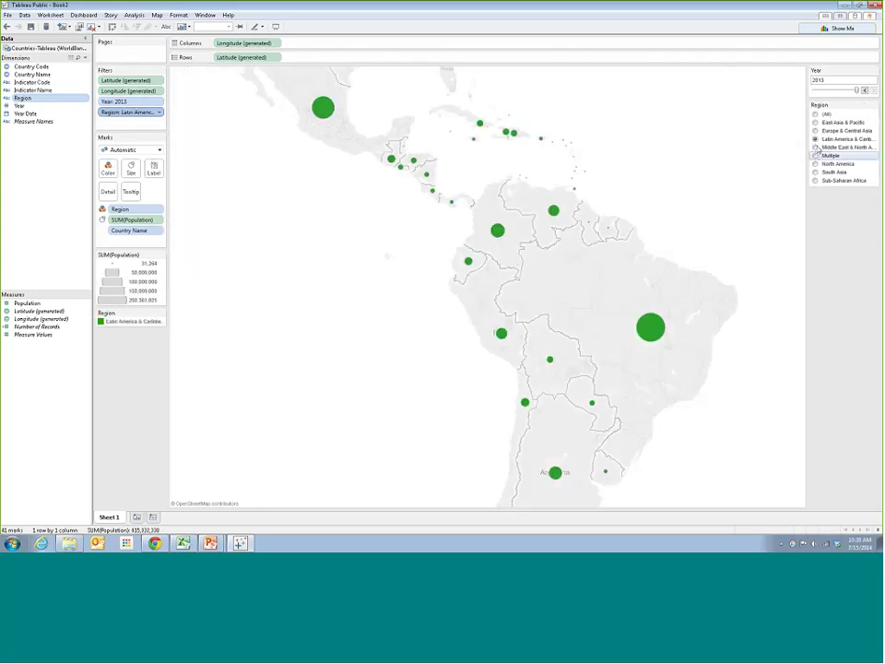
pyautogui.click(816, 147)
pyautogui.click(816, 164)
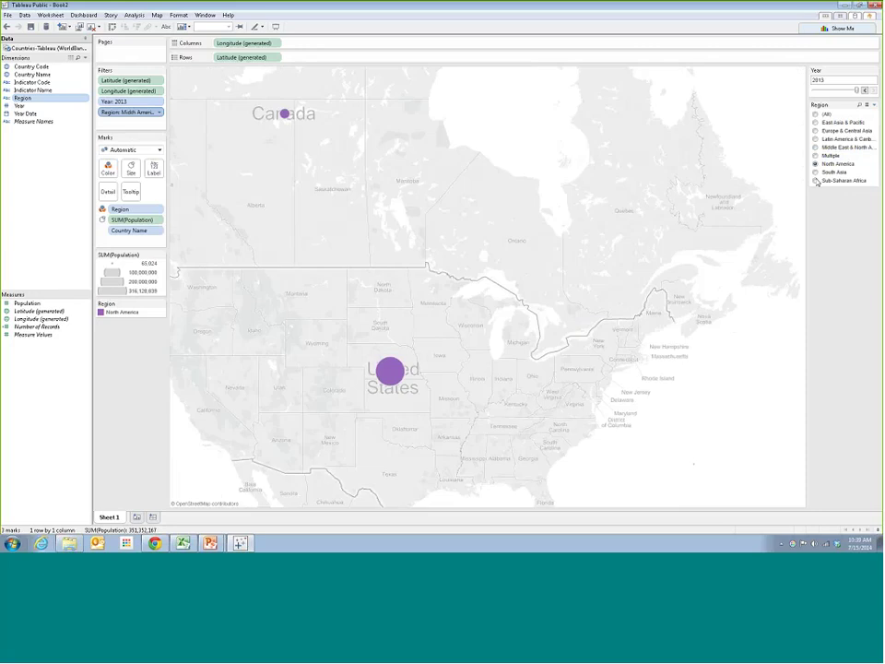
pyautogui.click(816, 172)
pyautogui.click(816, 181)
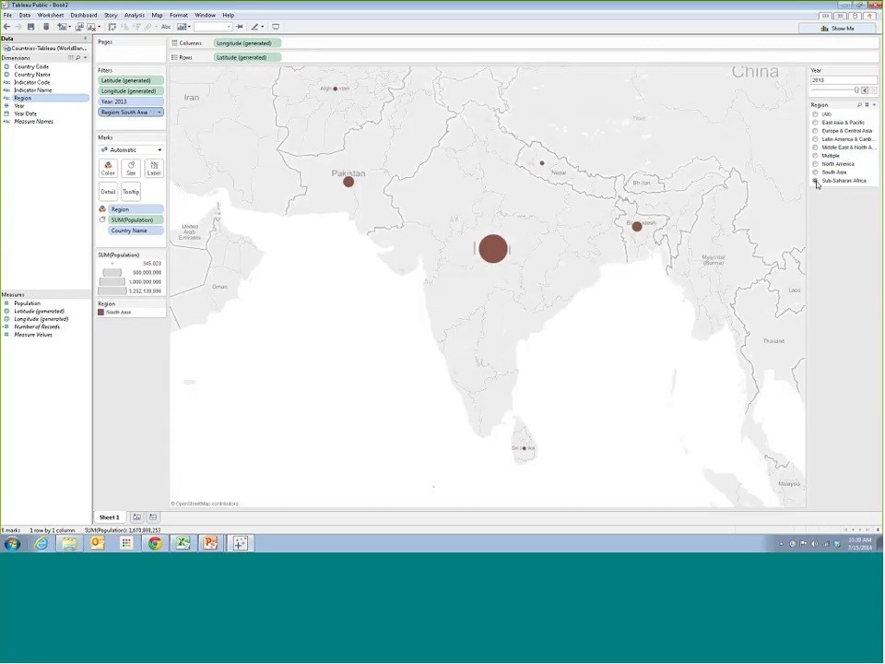
pyautogui.click(815, 113)
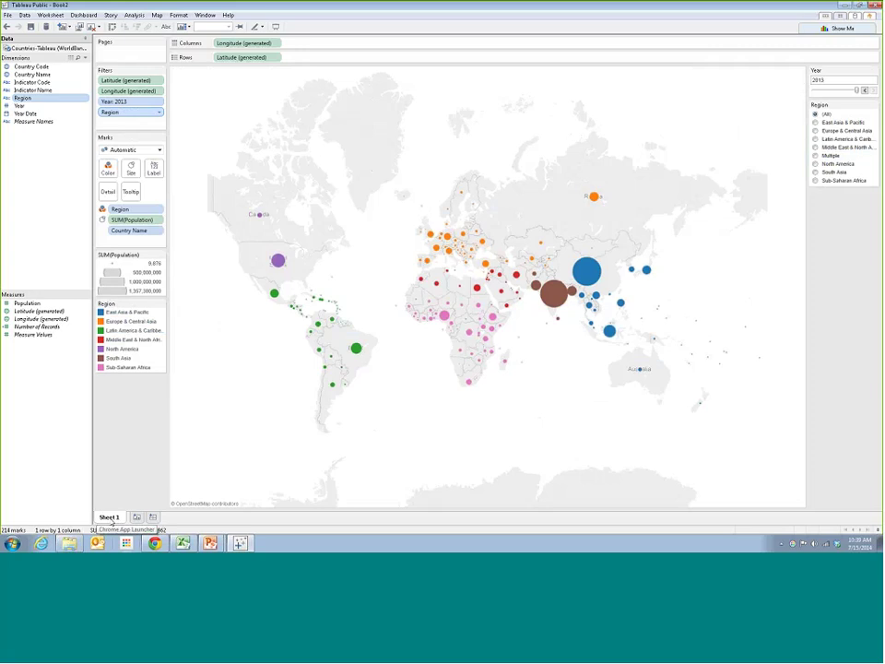
# Rename the Sheet 1 tab to 'World Map'
pyautogui.doubleClick(110, 518)
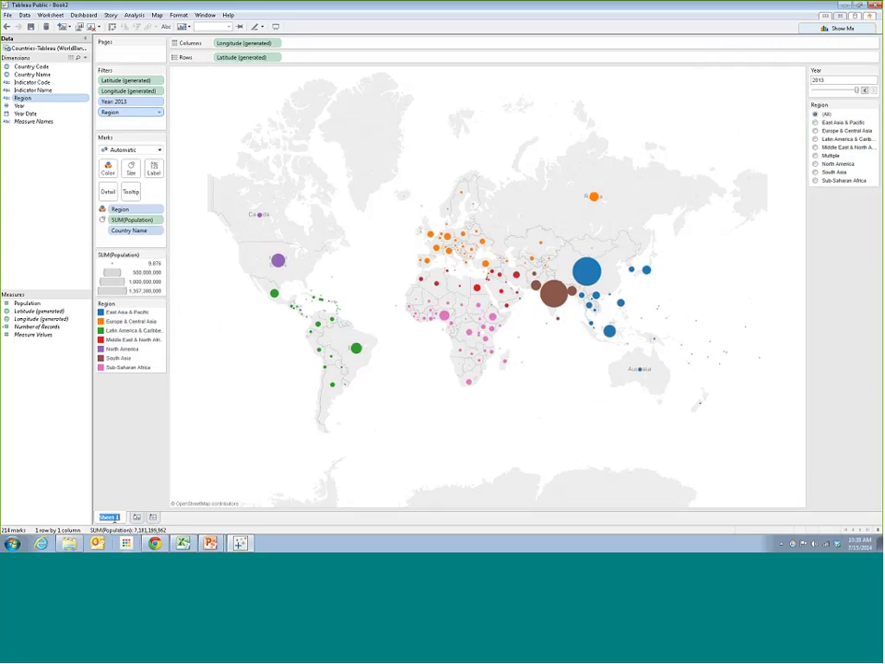
pyautogui.write('W')
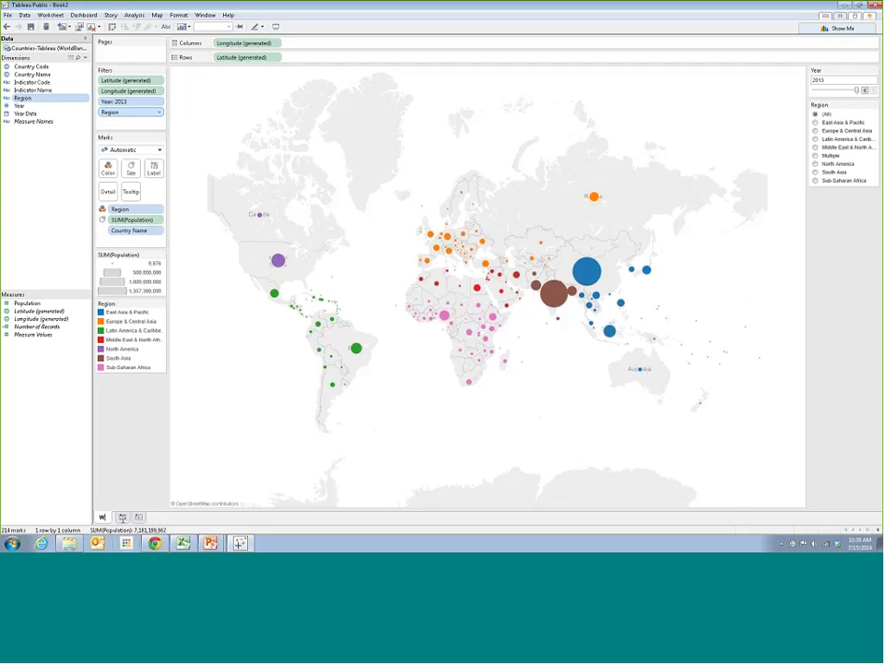
pyautogui.write('orld Map')
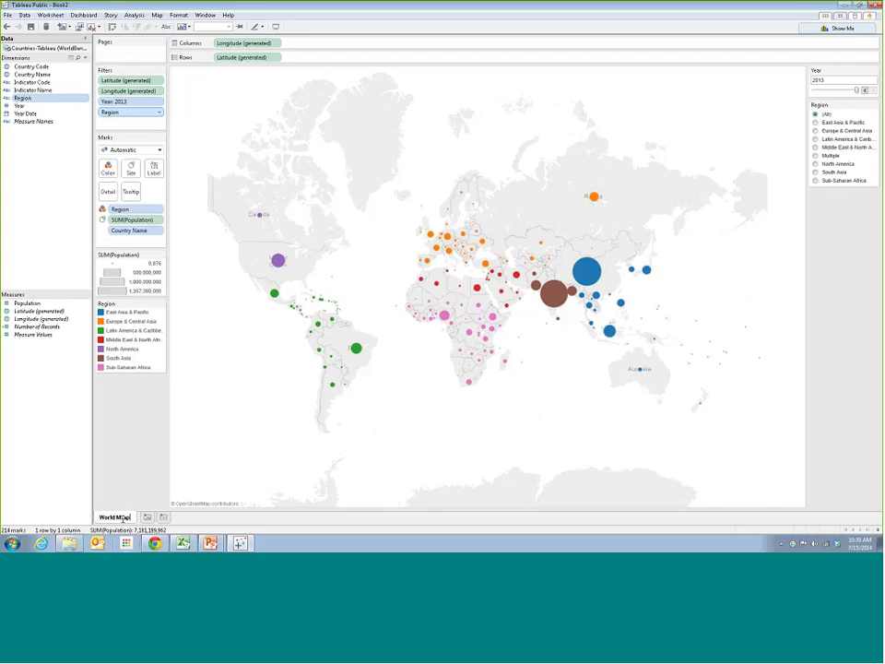
pyautogui.press('Return')
# Try the East Asia & Pacific and Europe & Central Asia options, then return to (All)
pyautogui.click(816, 123)
pyautogui.click(816, 130)
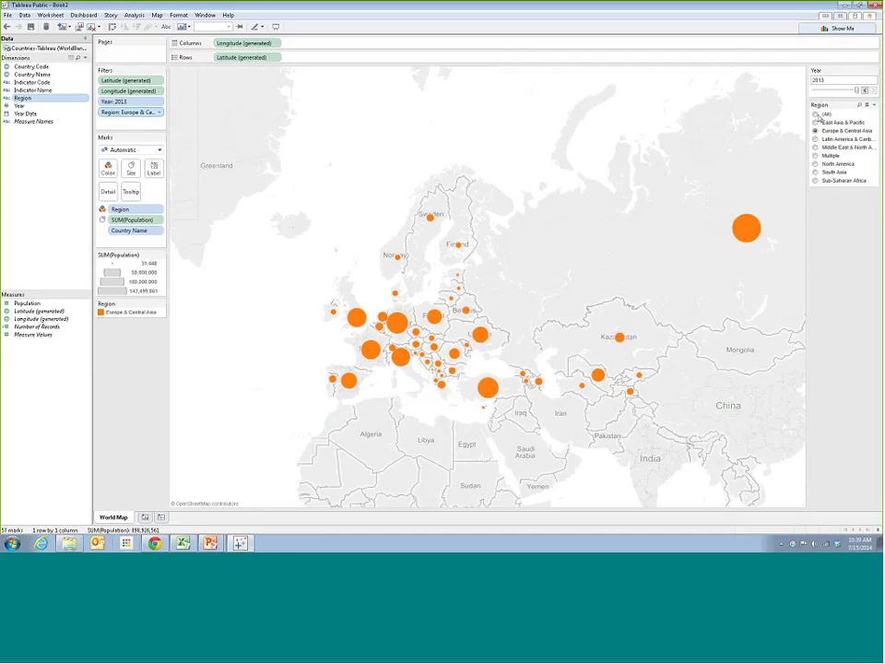
pyautogui.click(815, 113)
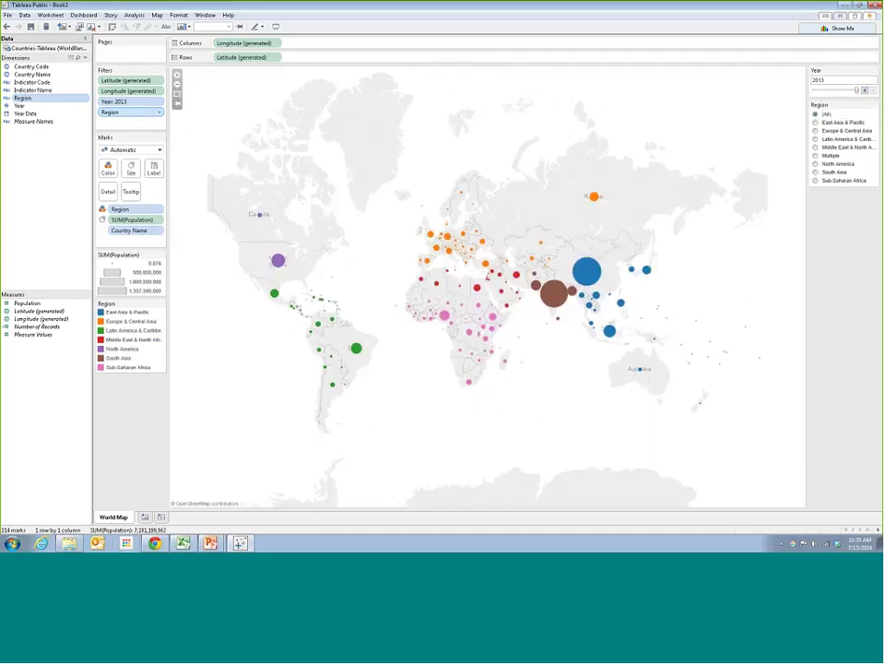
pyautogui.moveTo(516, 279)
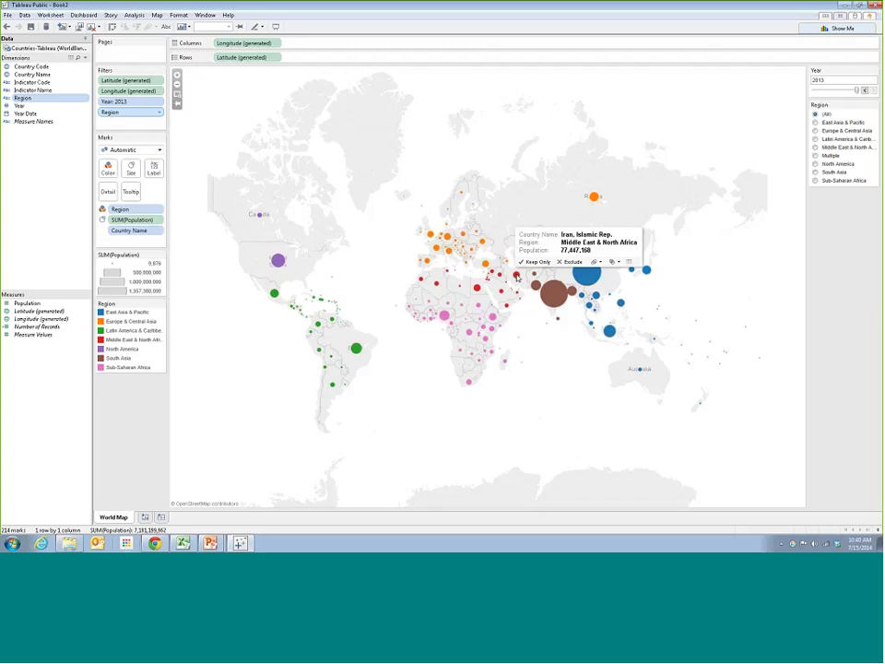
pyautogui.click(132, 194)
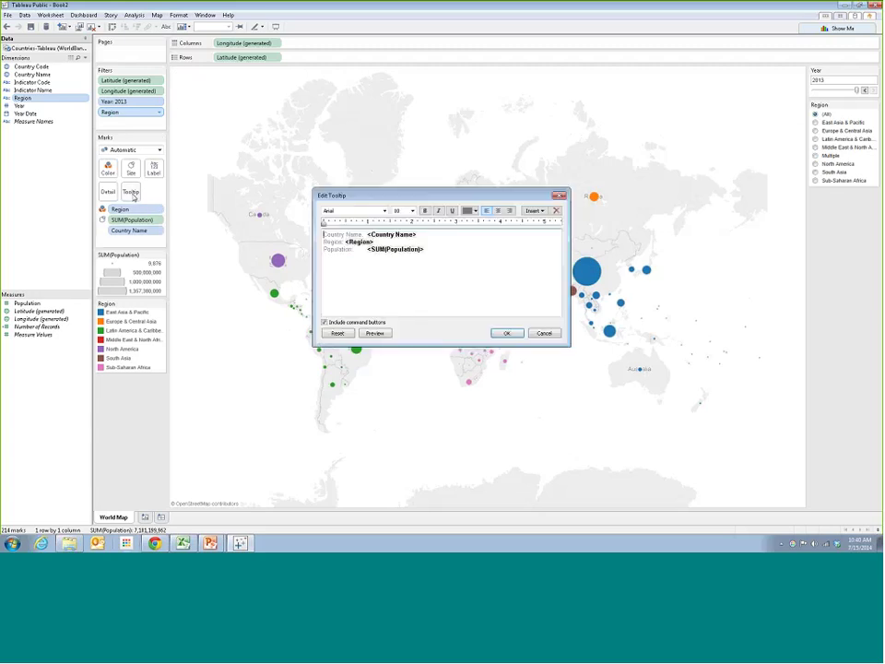
pyautogui.click(558, 196)
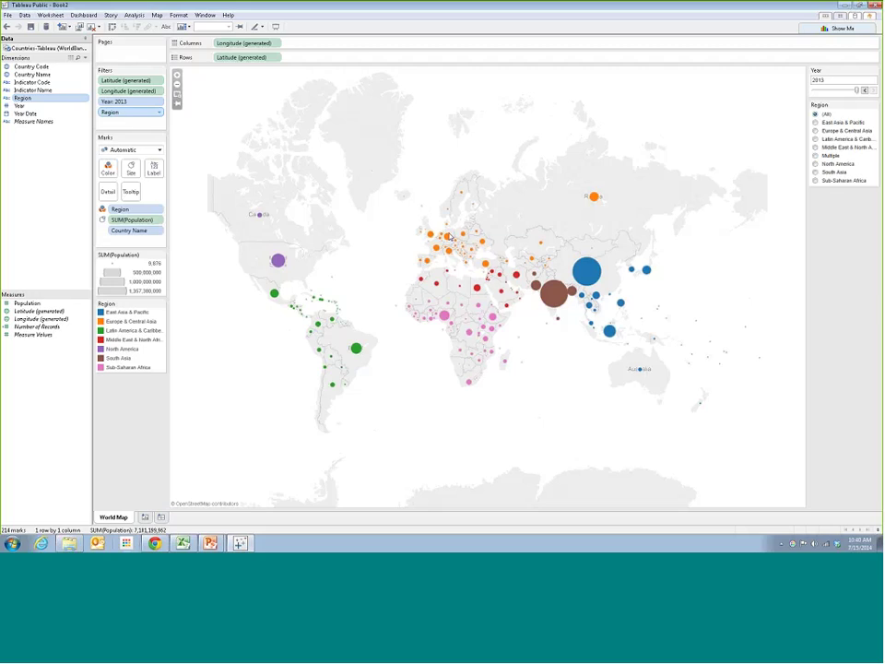
# Add a new worksheet, try Year Date on Columns, then remove it and check its data type
pyautogui.moveTo(279, 259)
pyautogui.moveTo(553, 295)
pyautogui.click(145, 517)
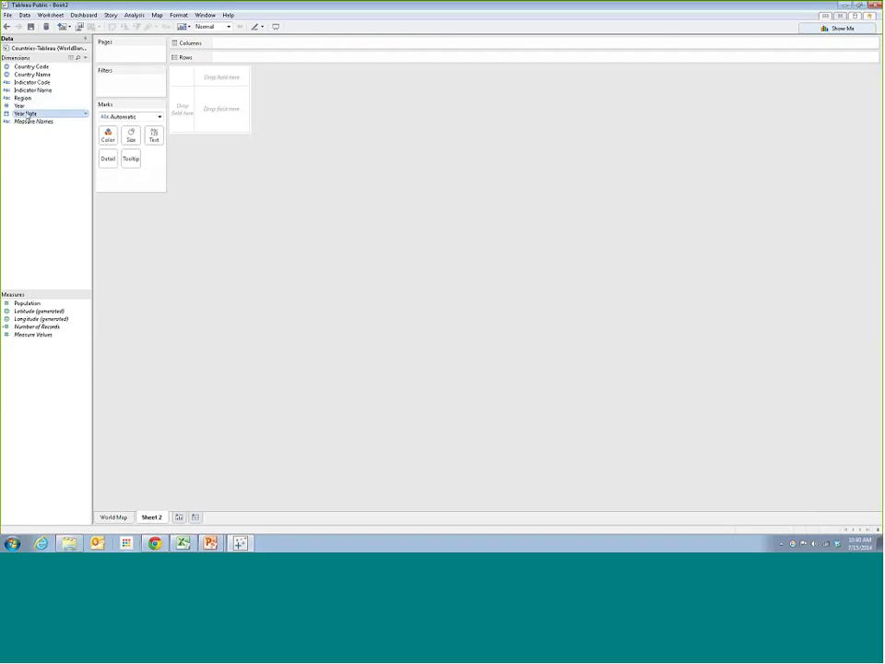
pyautogui.moveTo(28, 114); pyautogui.dragTo(22, 115)
pyautogui.moveTo(31, 115); pyautogui.dragTo(214, 84)
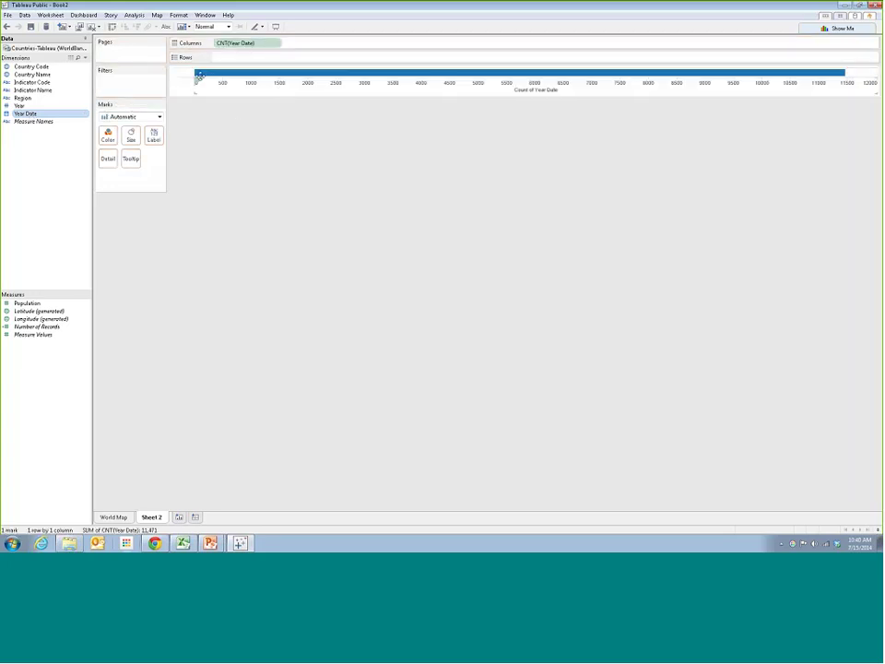
pyautogui.moveTo(263, 46); pyautogui.dragTo(54, 135)
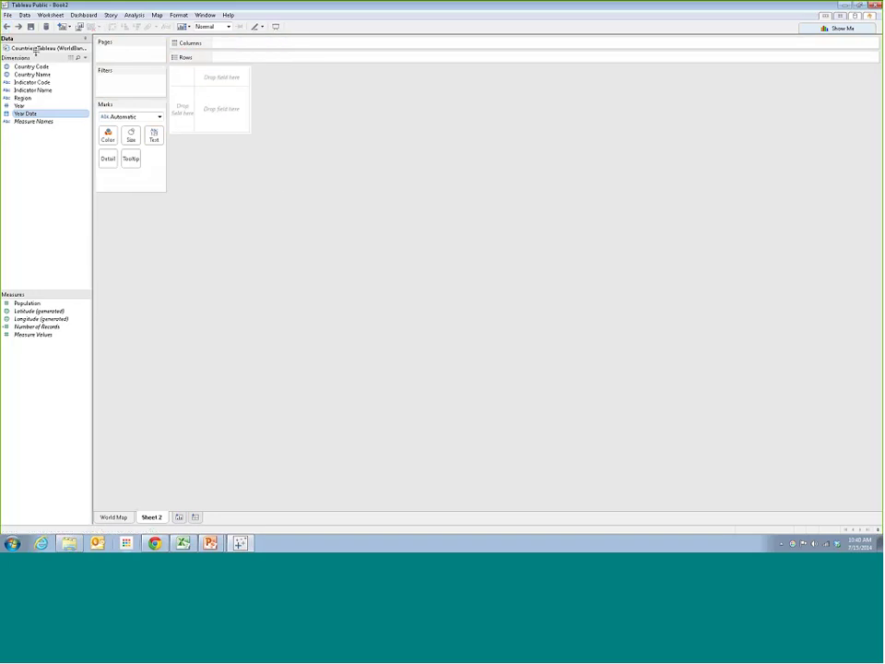
pyautogui.click(87, 115)
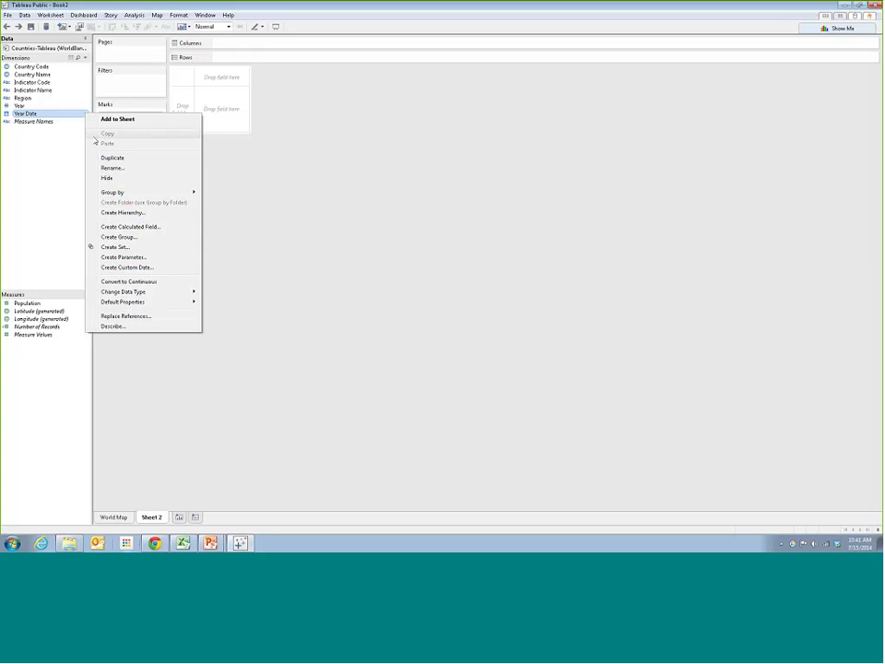
pyautogui.click(128, 287)
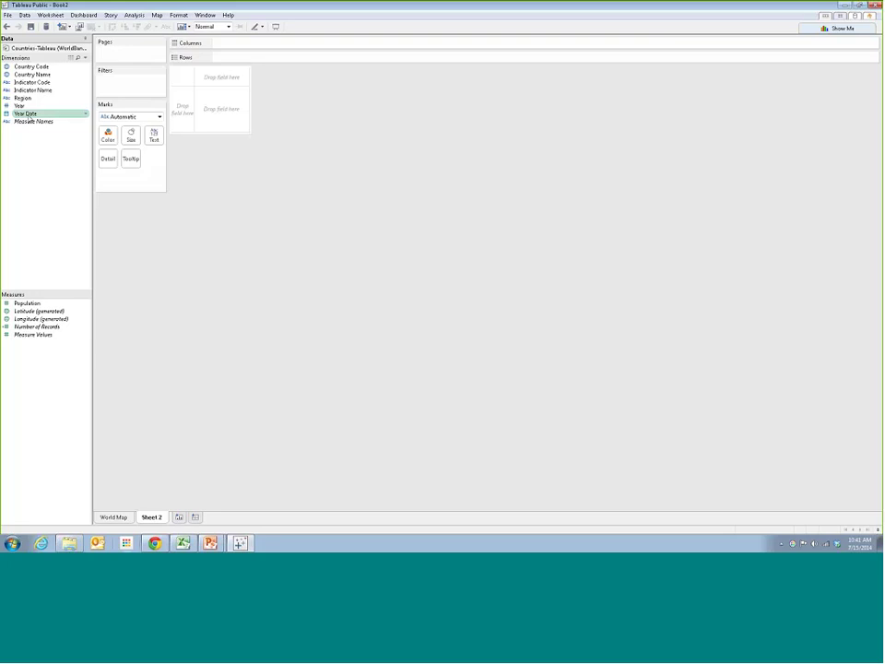
# Place Year Date on Columns again, undo it, and check the Show Me suggestions
pyautogui.moveTo(28, 114); pyautogui.dragTo(223, 85)
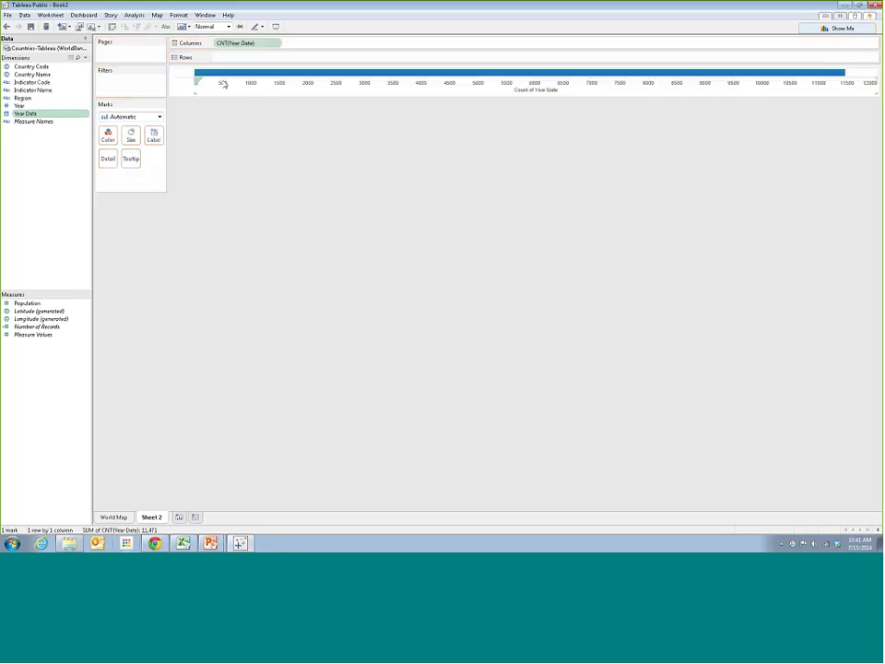
pyautogui.click(276, 44)
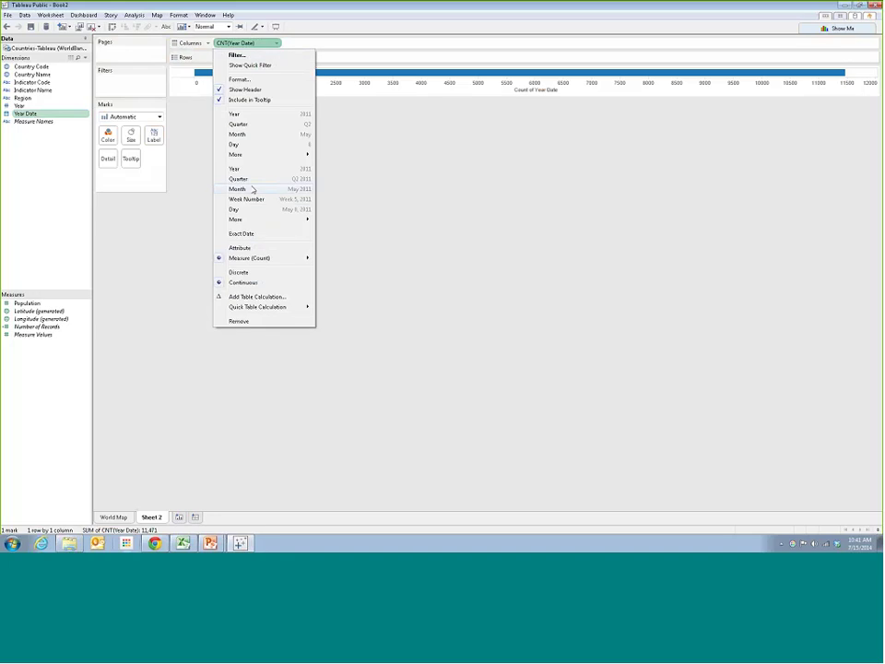
pyautogui.click(378, 152)
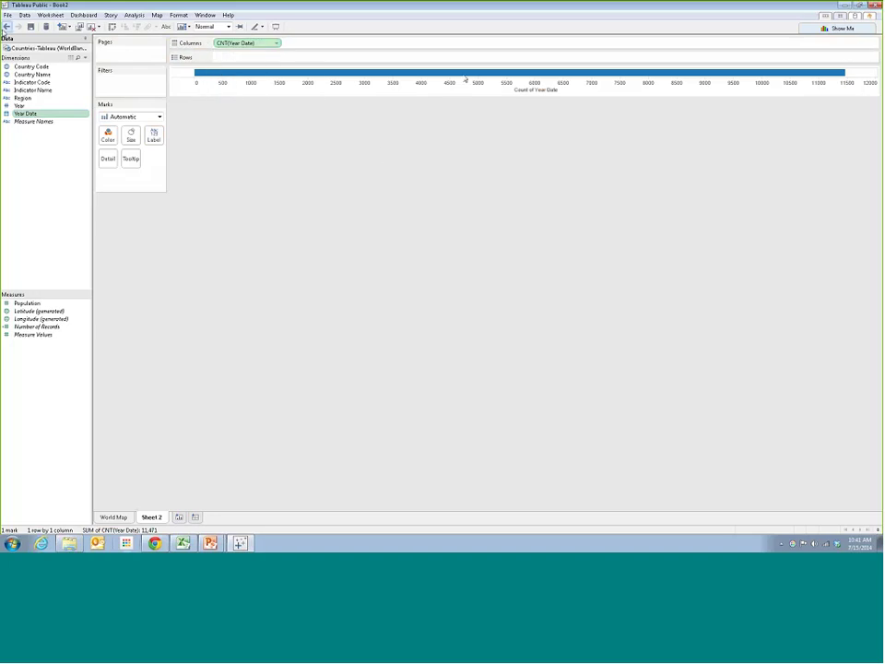
pyautogui.hotkey('ctrl', 'z')
pyautogui.click(816, 29)
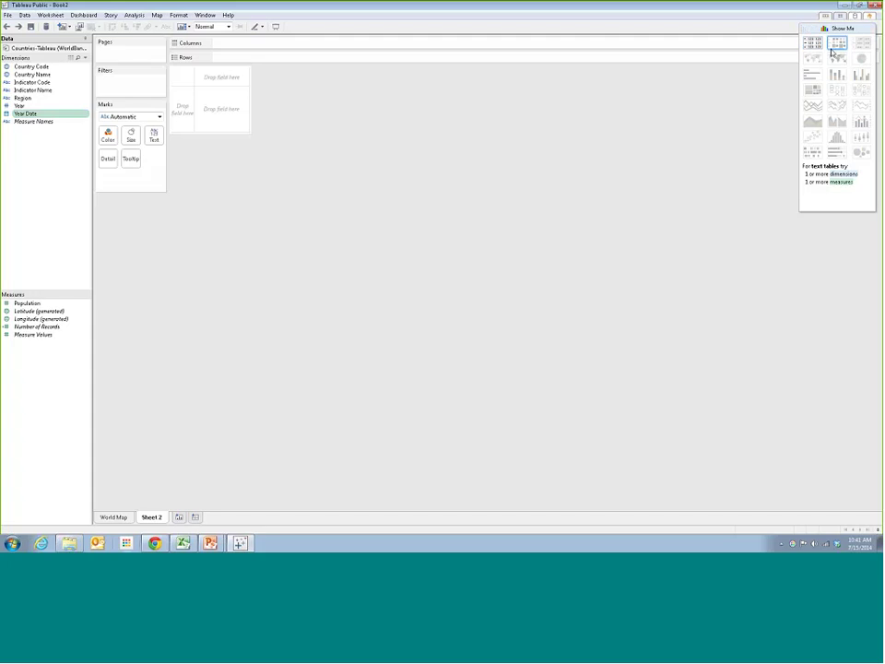
pyautogui.click(837, 29)
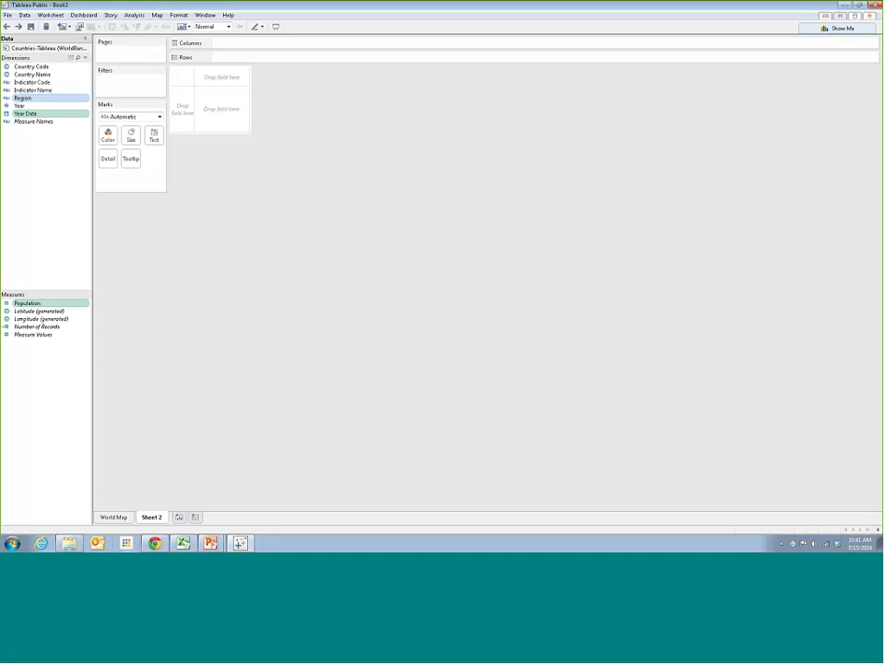
# Try scatter and line charts of Year Date and Population in Show Me, undoing each
pyautogui.click(813, 27)
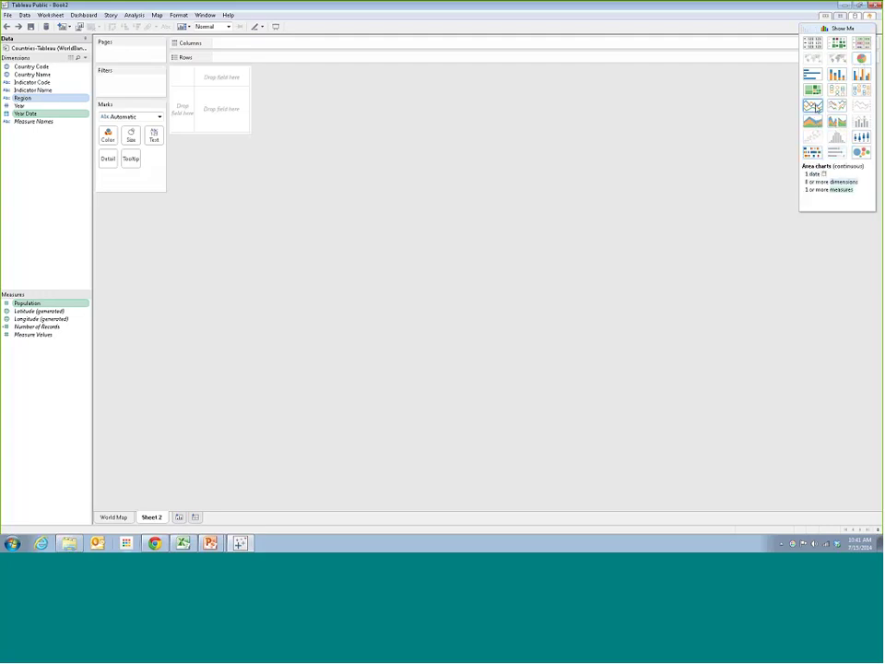
pyautogui.click(815, 107)
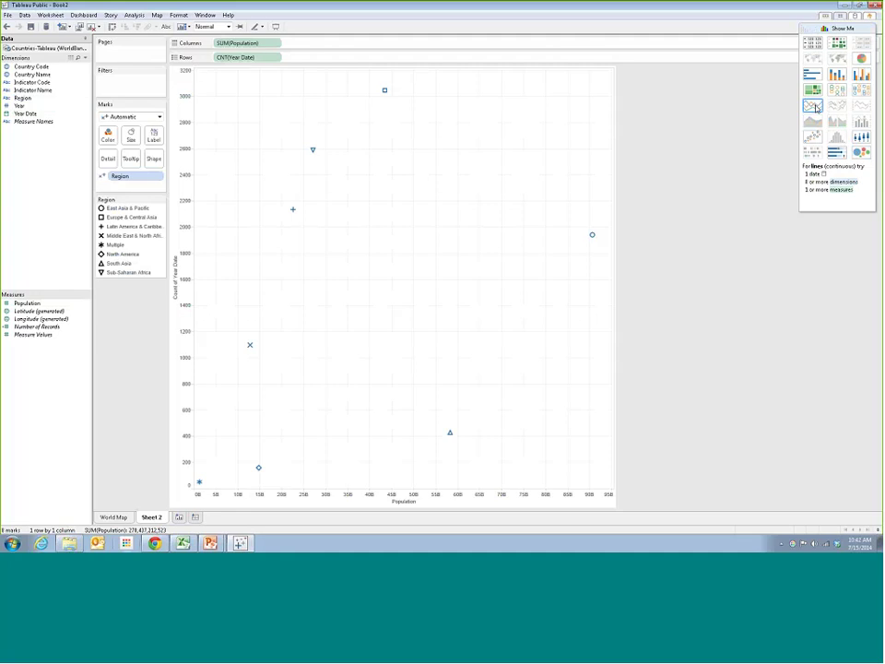
pyautogui.click(6, 26)
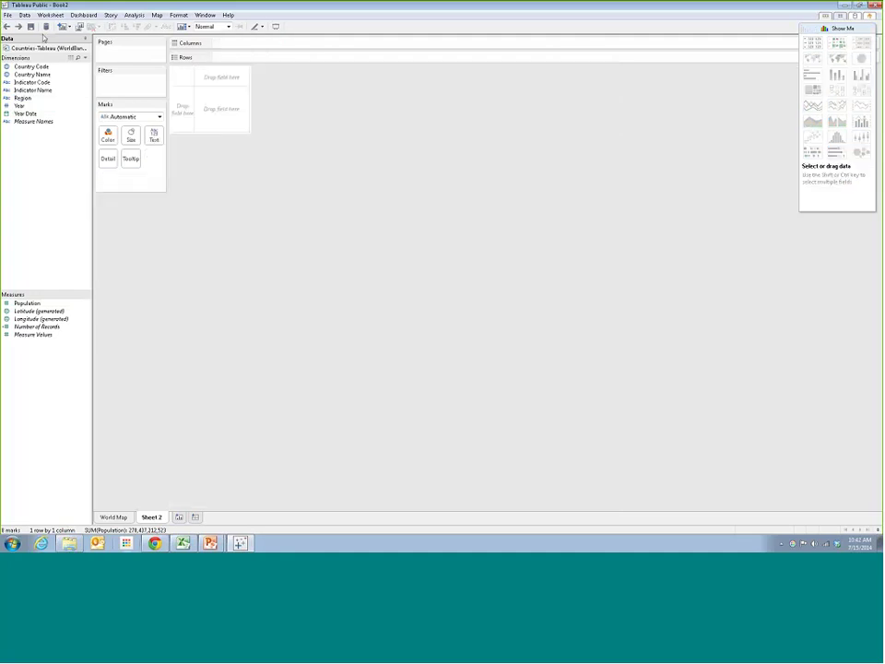
pyautogui.click(25, 113)
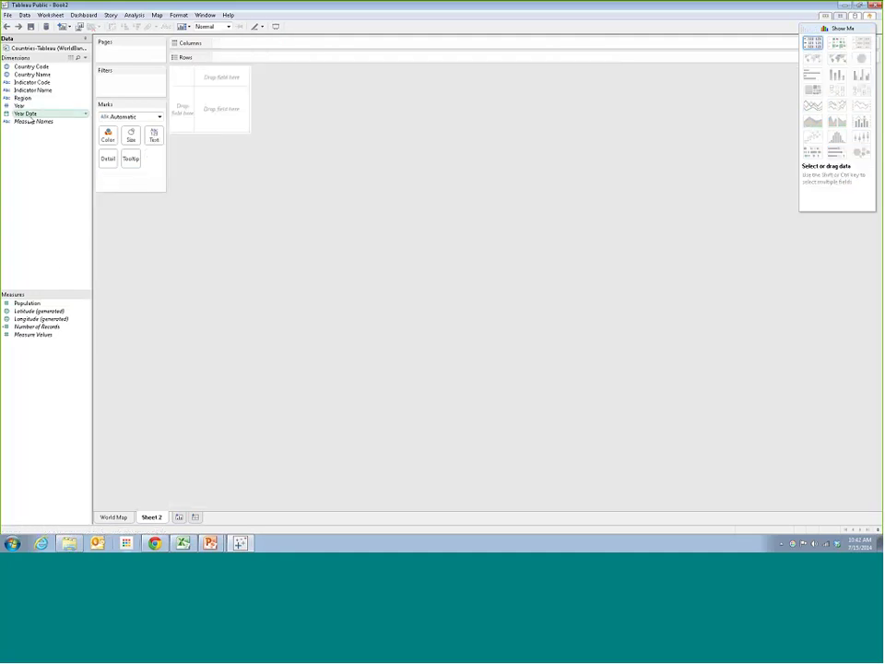
pyautogui.keyDown('ctrl'); pyautogui.click(27, 303); pyautogui.keyUp('ctrl')
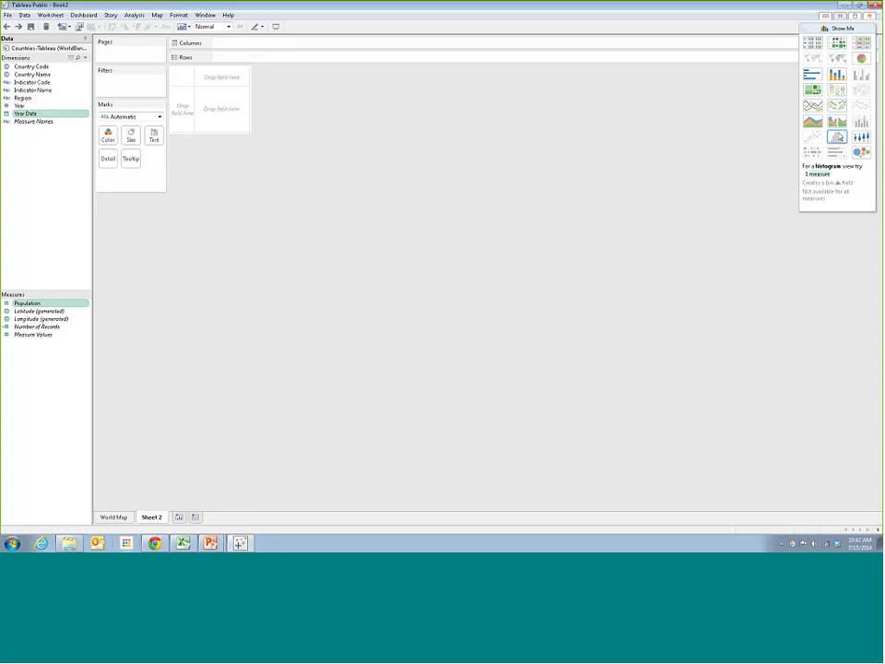
pyautogui.click(812, 106)
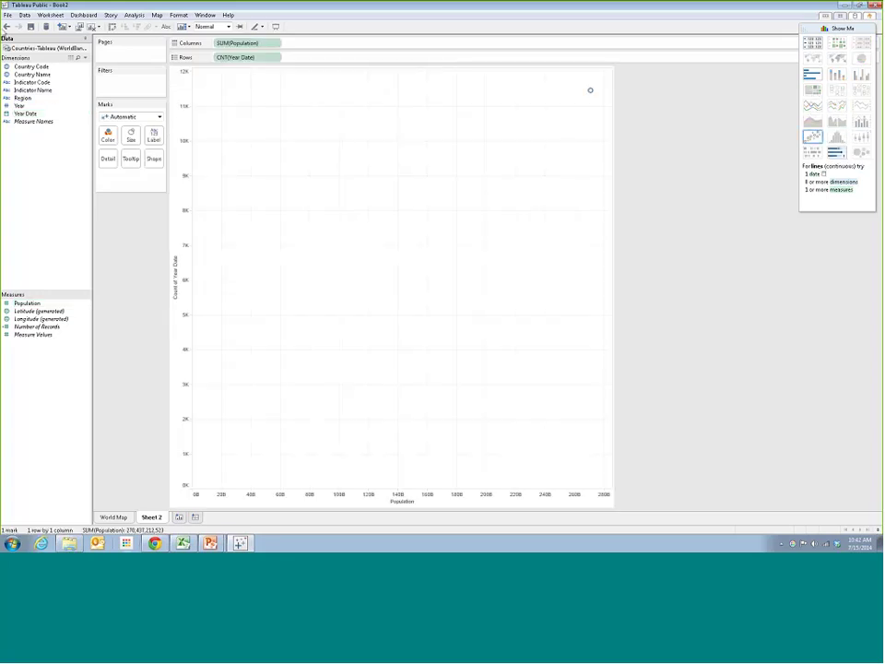
pyautogui.hotkey('ctrl', 'z')
# Reselect Year Date and Population and build a bar chart from Show Me
pyautogui.click(25, 113)
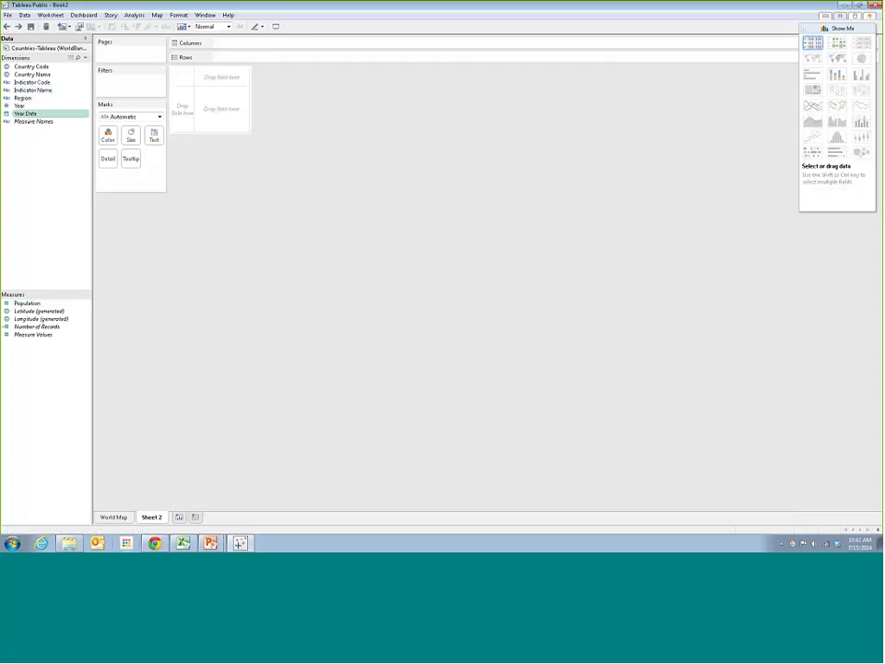
pyautogui.keyDown('ctrl'); pyautogui.click(37, 311); pyautogui.keyUp('ctrl')
pyautogui.keyDown('ctrl'); pyautogui.click(37, 311); pyautogui.keyUp('ctrl')
pyautogui.keyDown('ctrl'); pyautogui.click(26, 303); pyautogui.keyUp('ctrl')
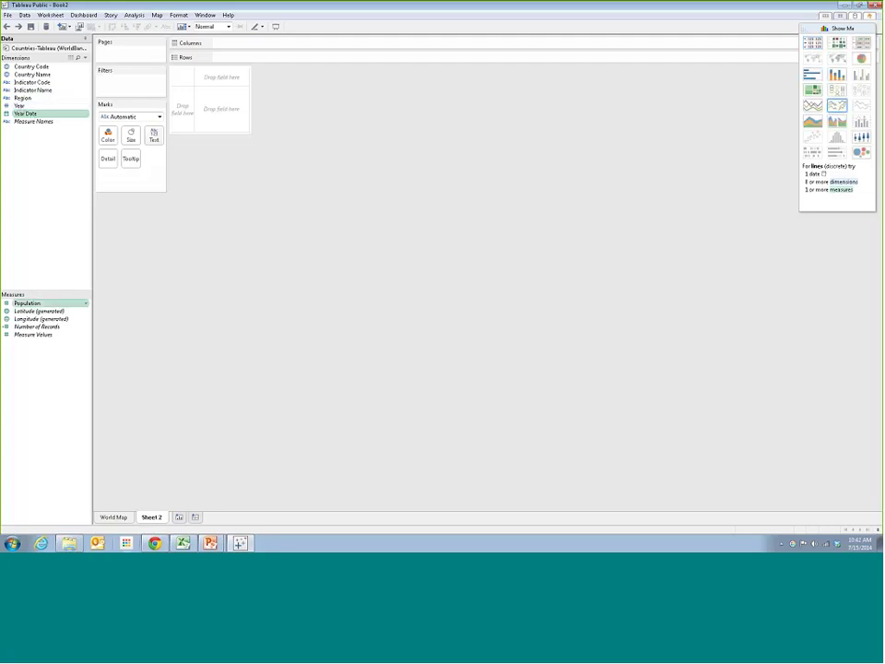
pyautogui.click(812, 105)
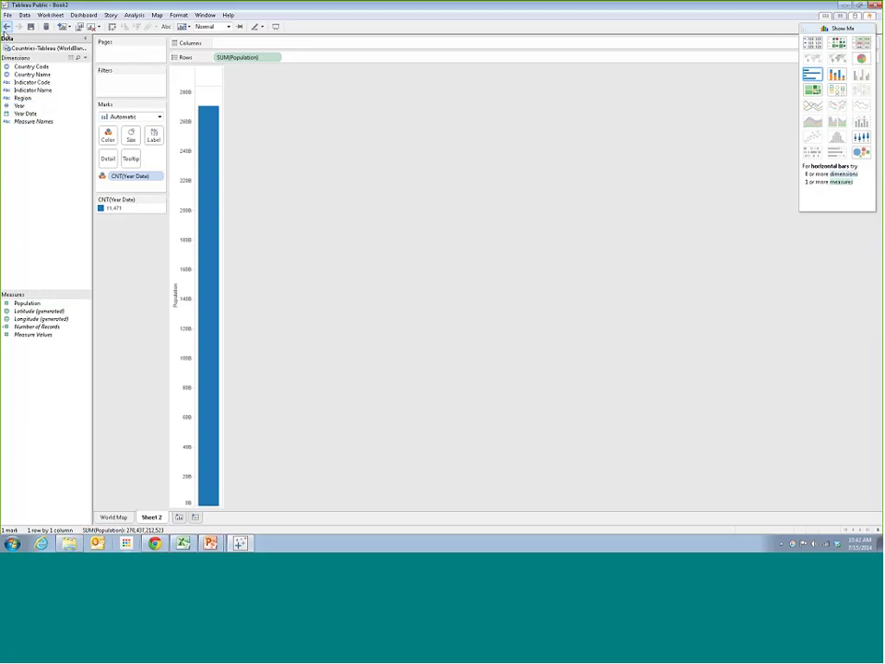
pyautogui.click(6, 26)
pyautogui.click(37, 113)
pyautogui.keyDown('ctrl'); pyautogui.click(43, 304); pyautogui.keyUp('ctrl')
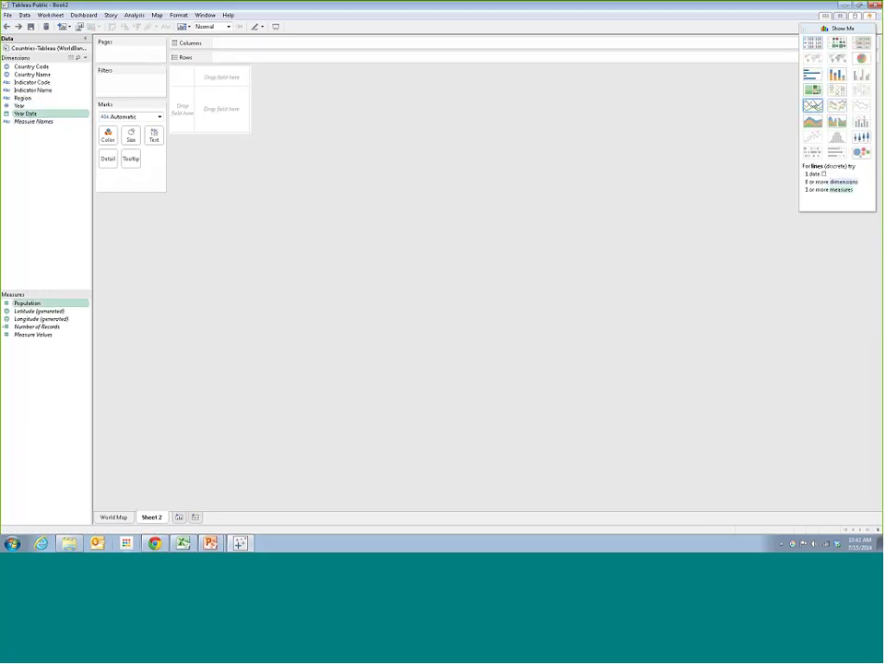
pyautogui.click(830, 109)
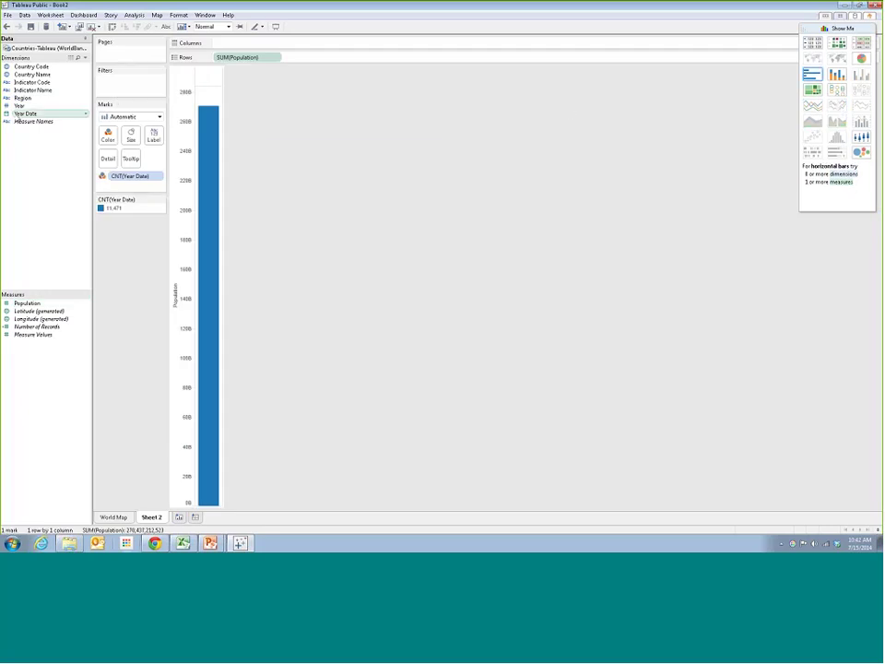
# Move Year Date to Columns and show it as years rather than a count
pyautogui.moveTo(25, 114); pyautogui.dragTo(247, 42)
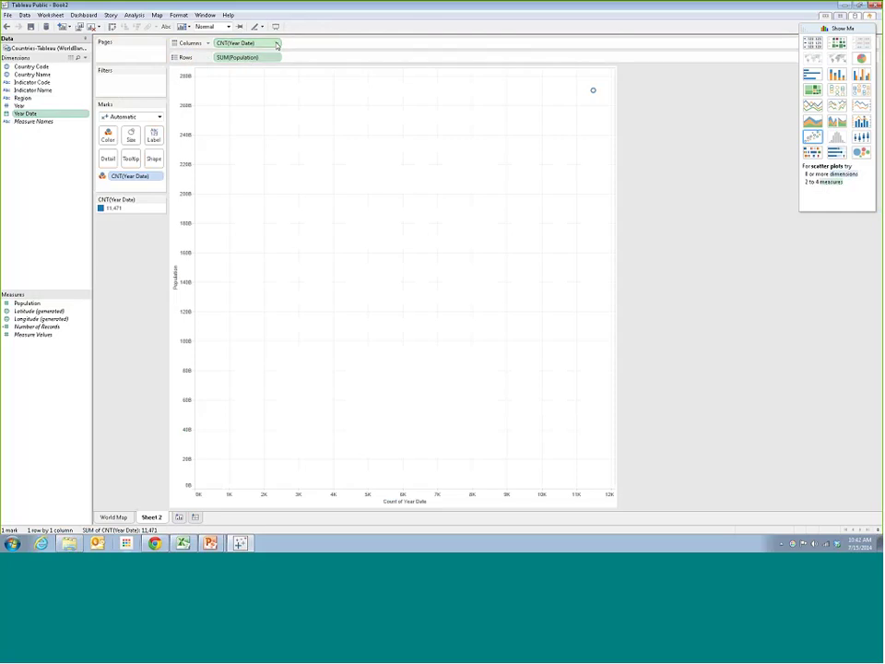
pyautogui.click(276, 43)
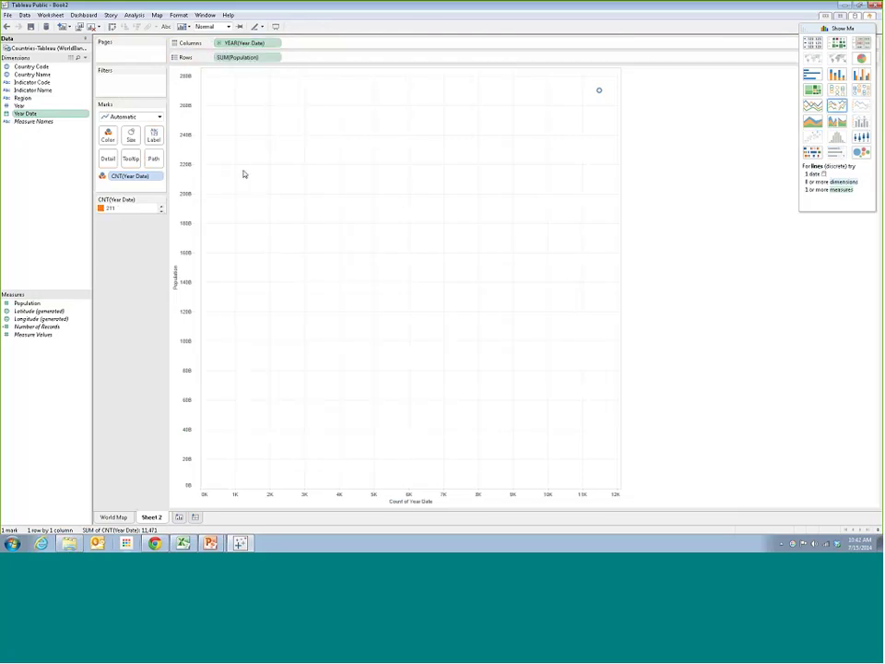
pyautogui.hotkey('ctrl', 'z')
pyautogui.click(832, 29)
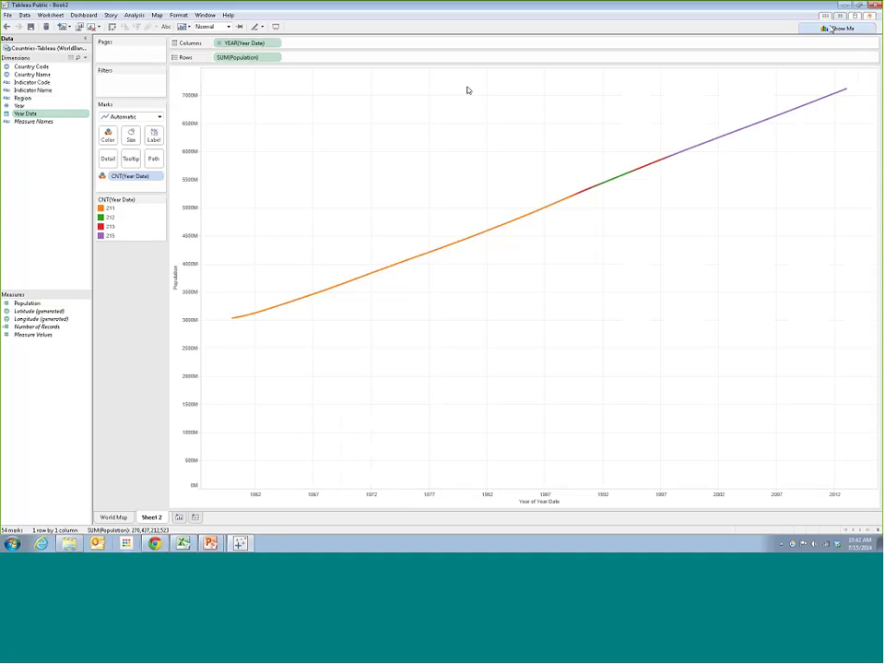
# Clear the colour and shelf pills, then put Year Date on Columns as YEAR
pyautogui.moveTo(138, 175); pyautogui.dragTo(6, 180)
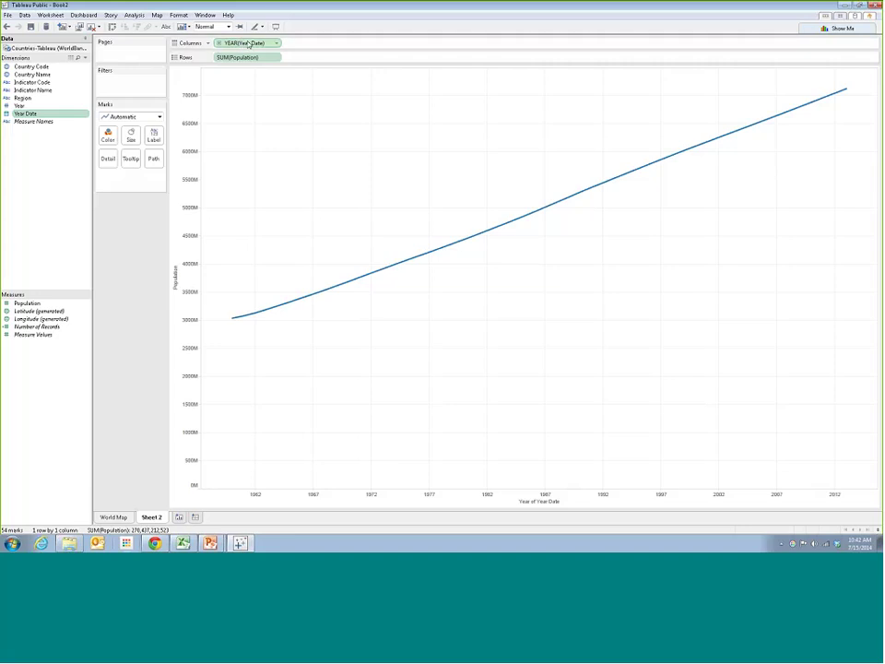
pyautogui.moveTo(248, 44); pyautogui.dragTo(25, 172)
pyautogui.moveTo(20, 113); pyautogui.dragTo(237, 43)
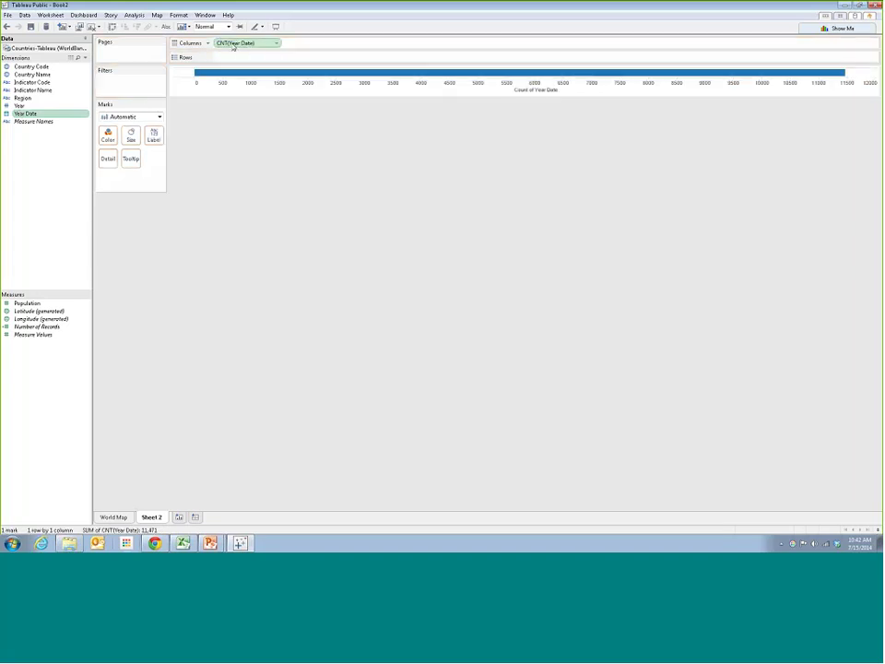
pyautogui.click(275, 44)
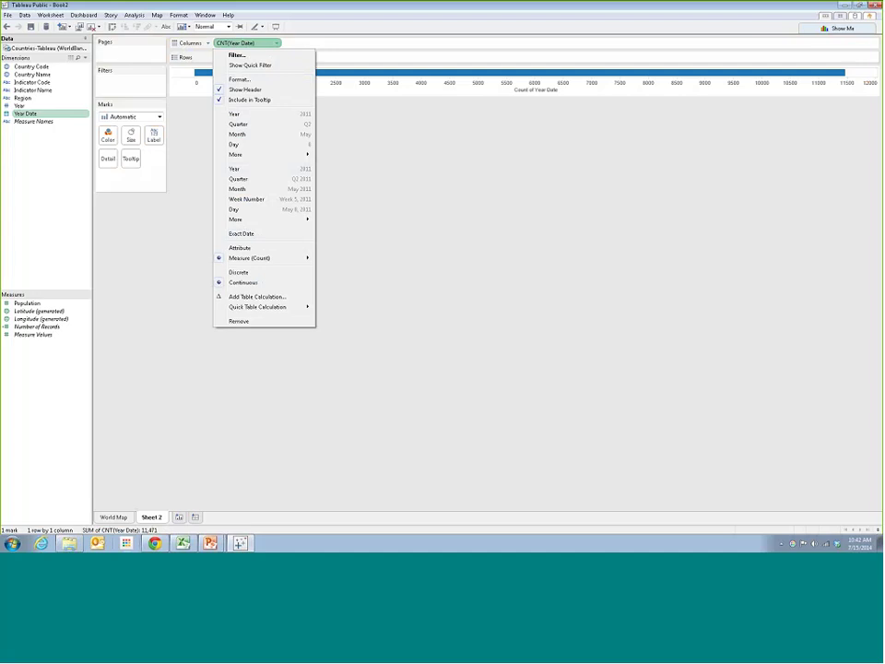
pyautogui.click(251, 173)
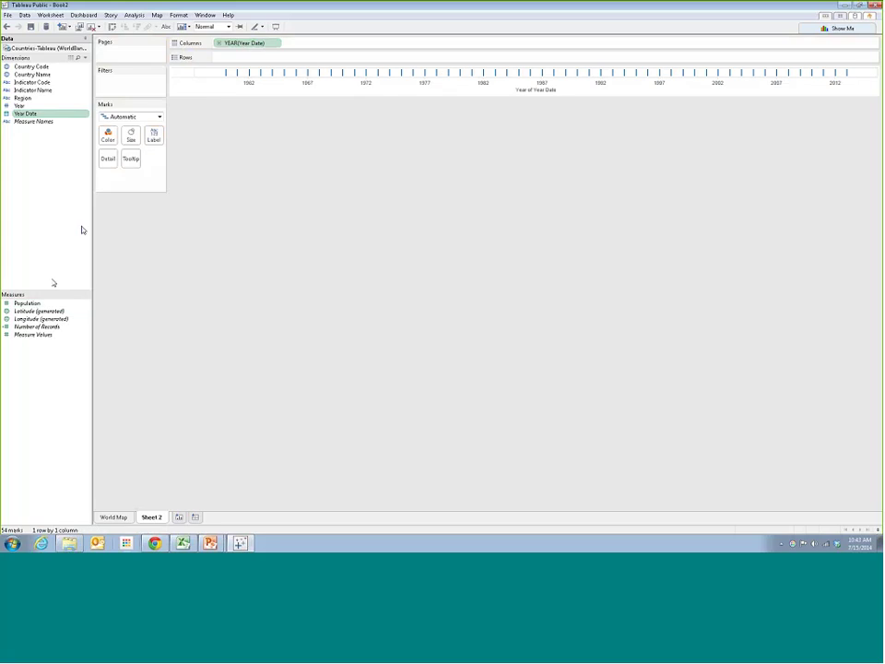
# Add Population to Rows for one SUM(Population) line from 1960 to 2013
pyautogui.click(15, 304)
pyautogui.moveTo(14, 306)
pyautogui.mouseDown()
pyautogui.moveTo(39, 303)
pyautogui.moveTo(232, 57)
pyautogui.mouseUp()
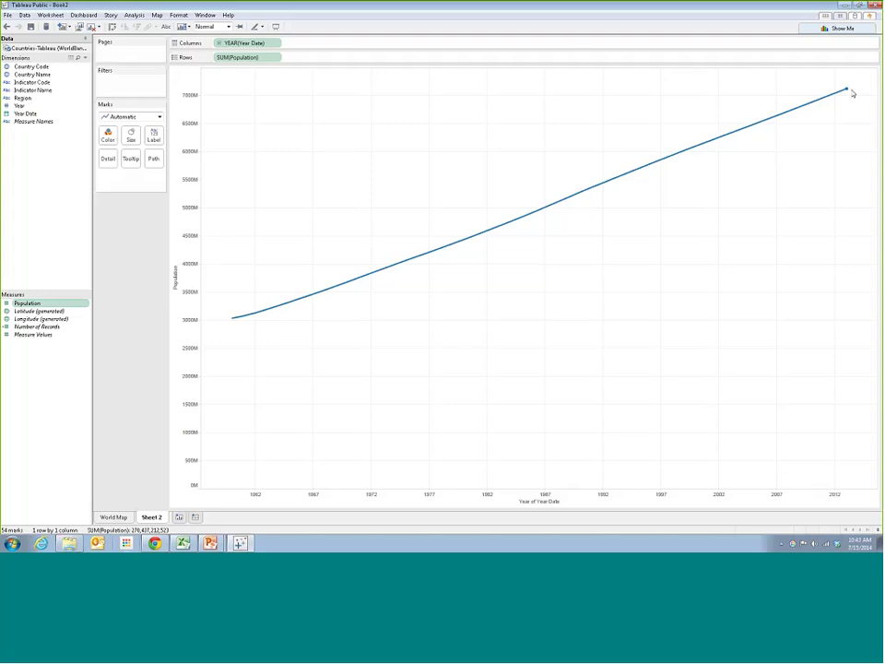
pyautogui.click(841, 28)
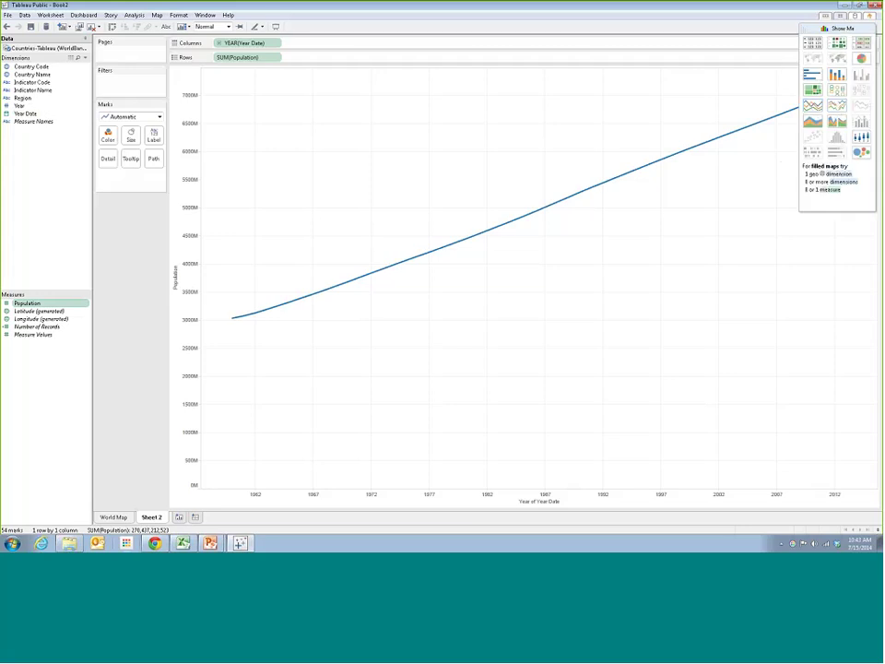
pyautogui.click(802, 28)
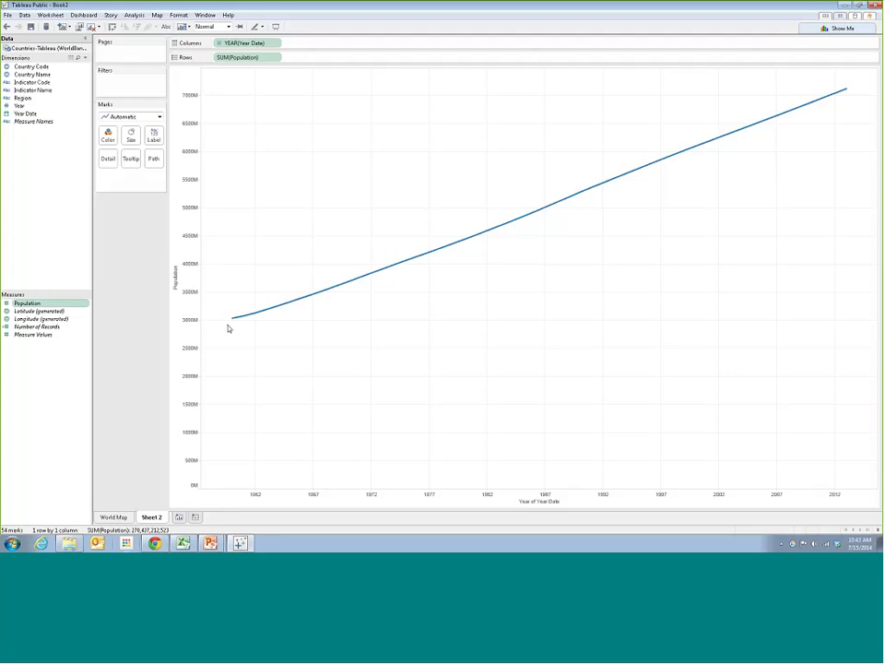
pyautogui.moveTo(233, 320)
pyautogui.moveTo(846, 90)
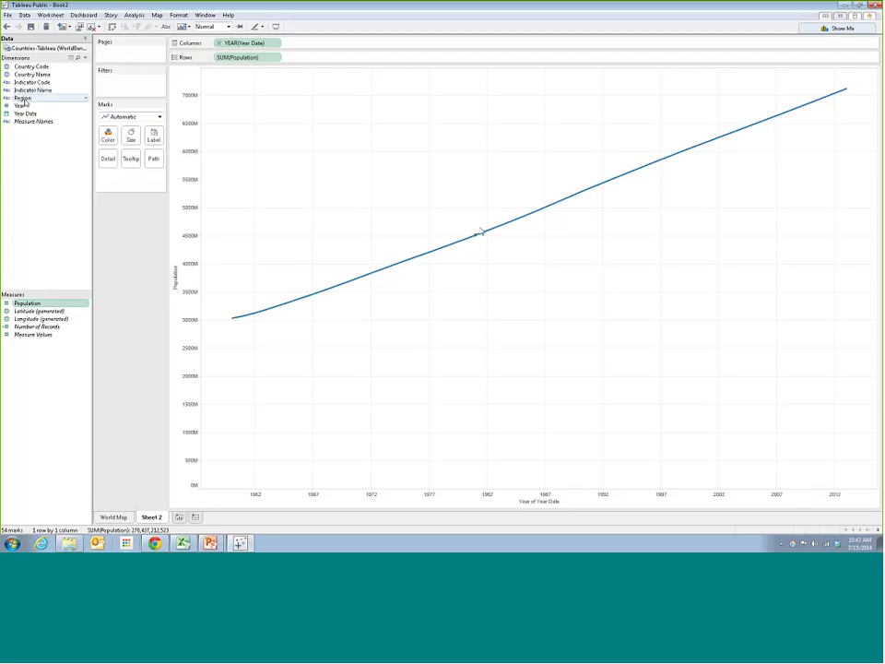
pyautogui.moveTo(480, 236)
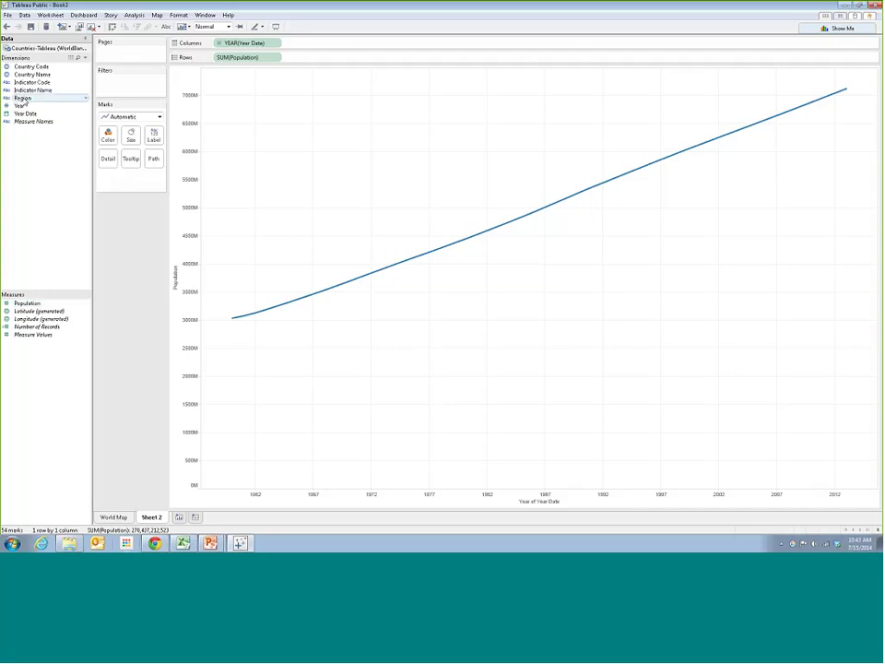
# Colour the line by Region, then highlight East Asia & Pacific and Europe & Central Asia
pyautogui.moveTo(22, 98); pyautogui.dragTo(107, 136)
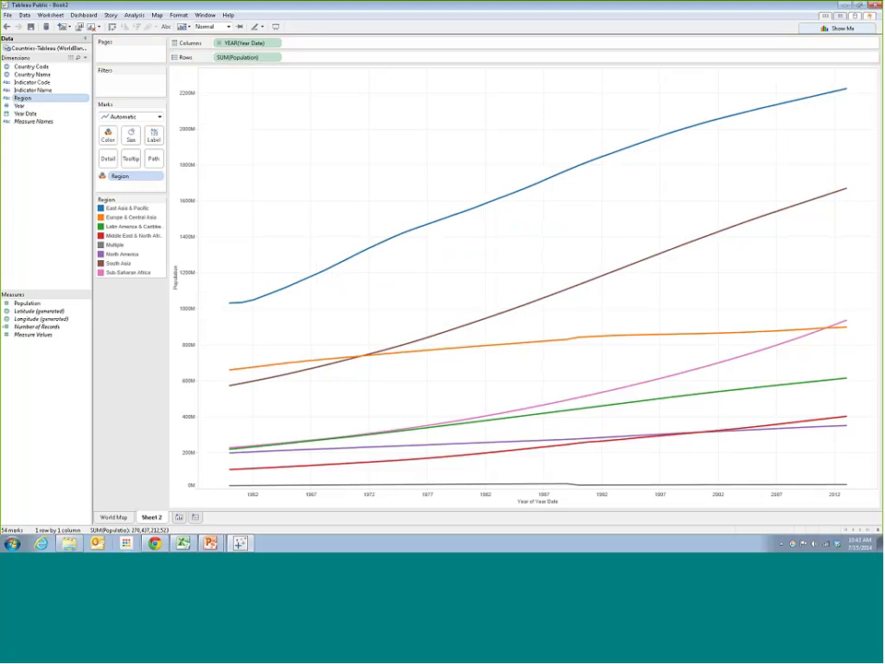
pyautogui.click(120, 209)
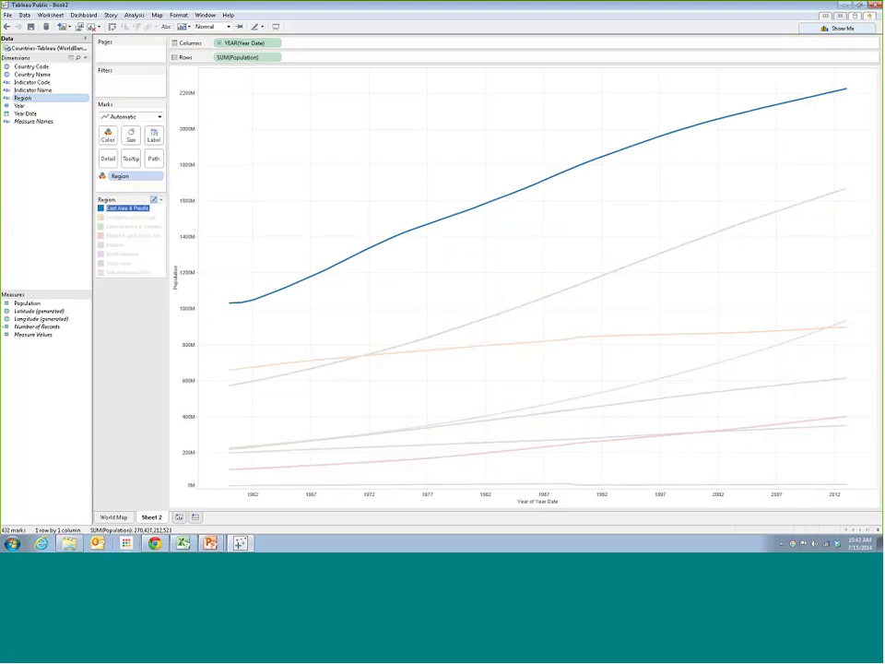
pyautogui.click(136, 219)
pyautogui.click(346, 241)
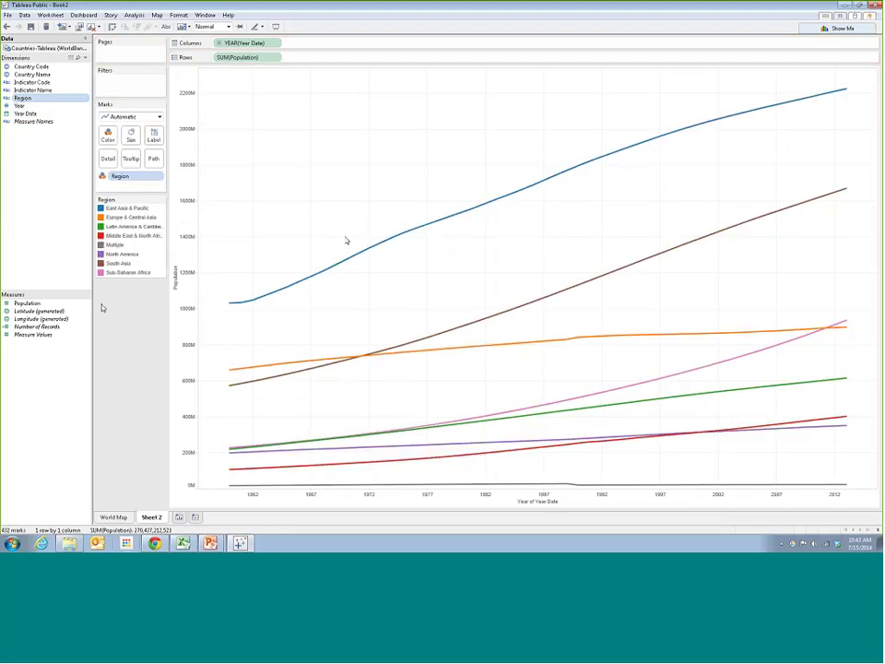
# Highlight Europe & Central Asia, South Asia and Sub-Saharan Africa in turn from the legend
pyautogui.click(126, 218)
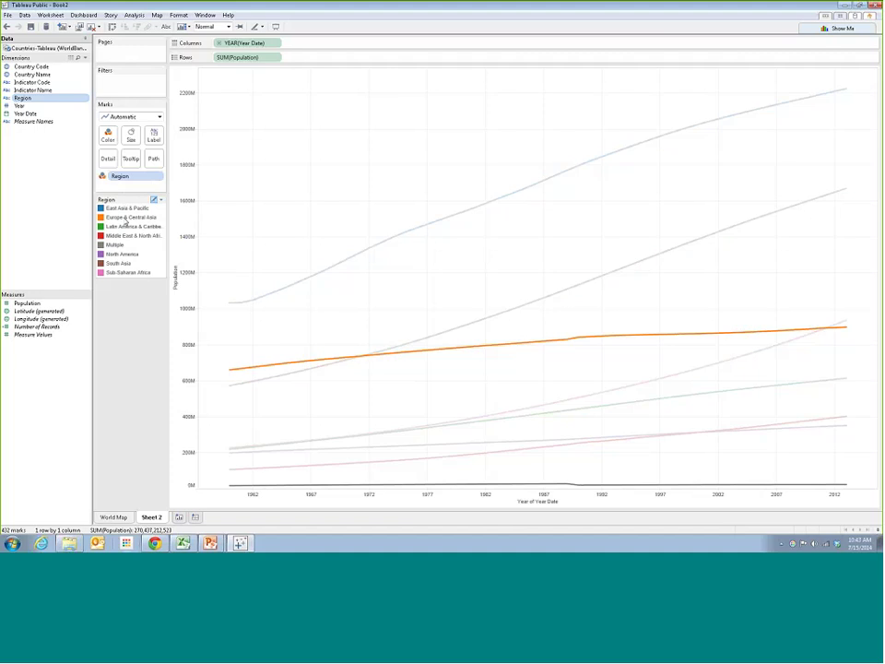
pyautogui.click(337, 251)
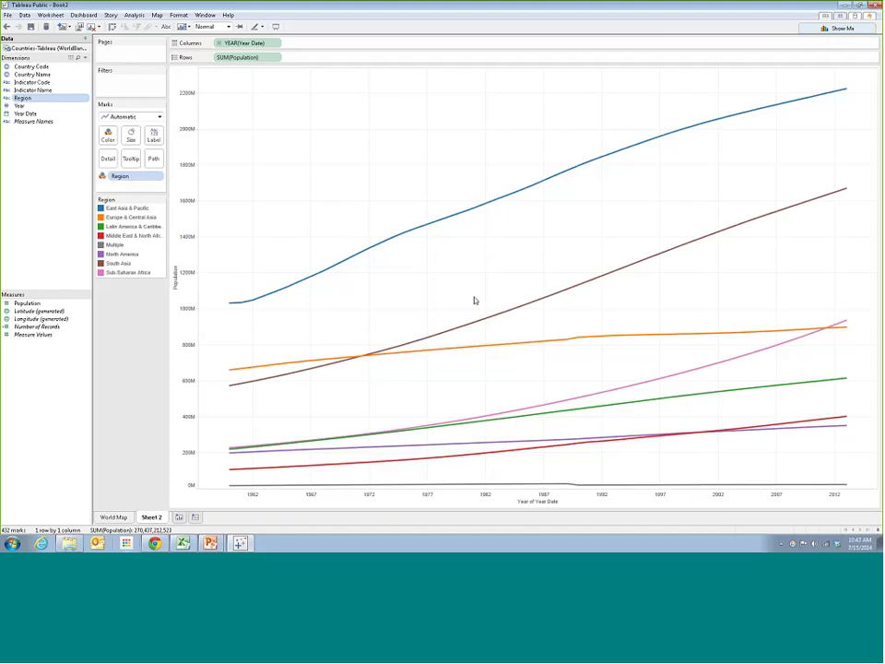
pyautogui.click(118, 263)
pyautogui.click(132, 296)
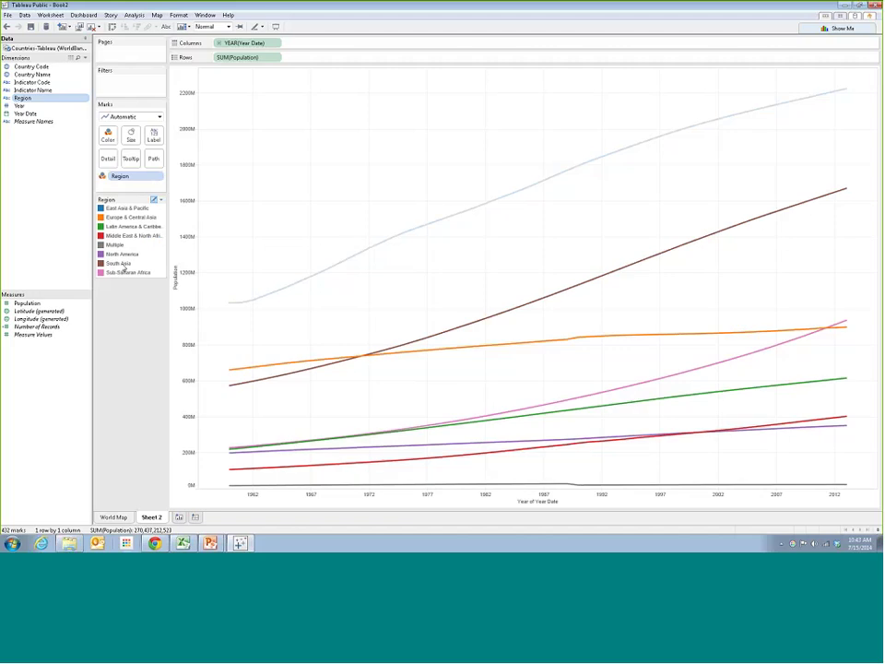
pyautogui.click(128, 272)
pyautogui.click(128, 272)
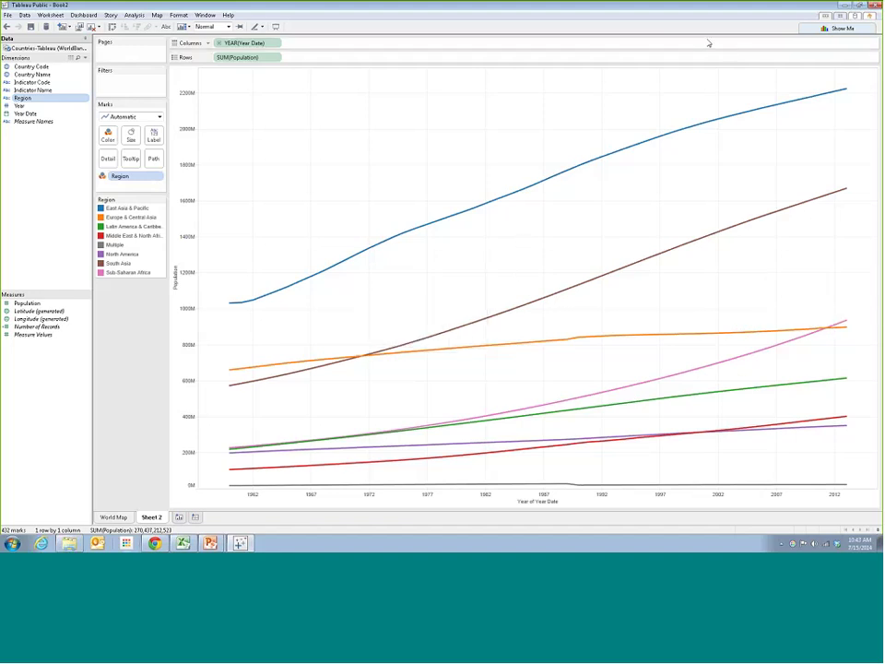
pyautogui.doubleClick(155, 520)
pyautogui.write('Time')
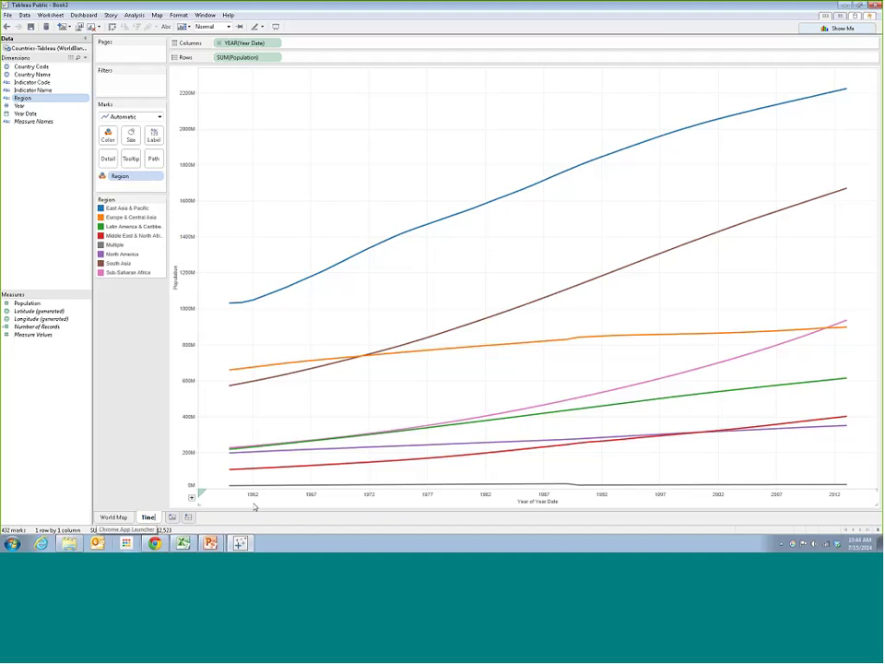
pyautogui.write('line')
pyautogui.press('Return')
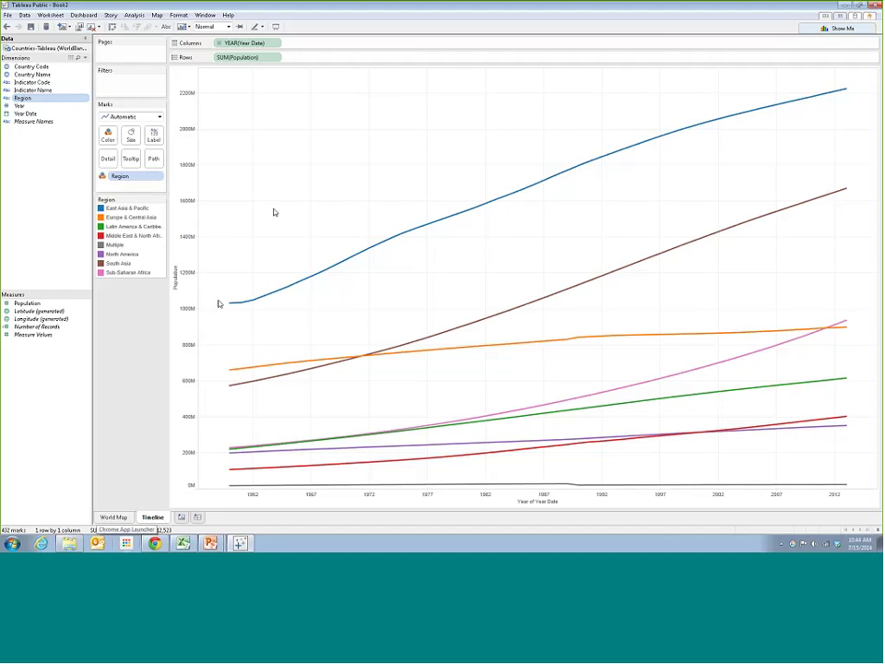
pyautogui.click(103, 518)
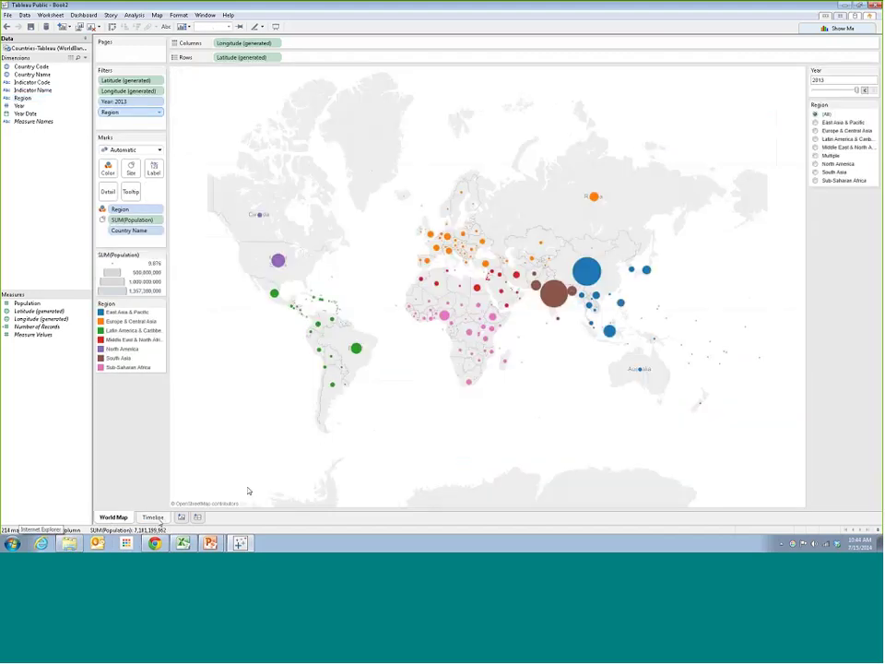
pyautogui.click(154, 519)
pyautogui.moveTo(718, 316)
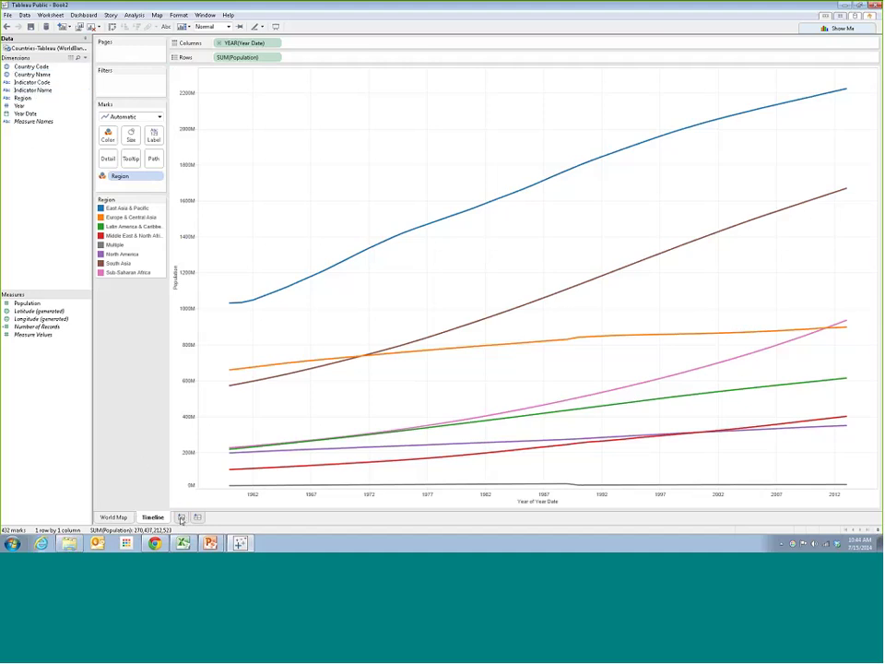
pyautogui.click(839, 28)
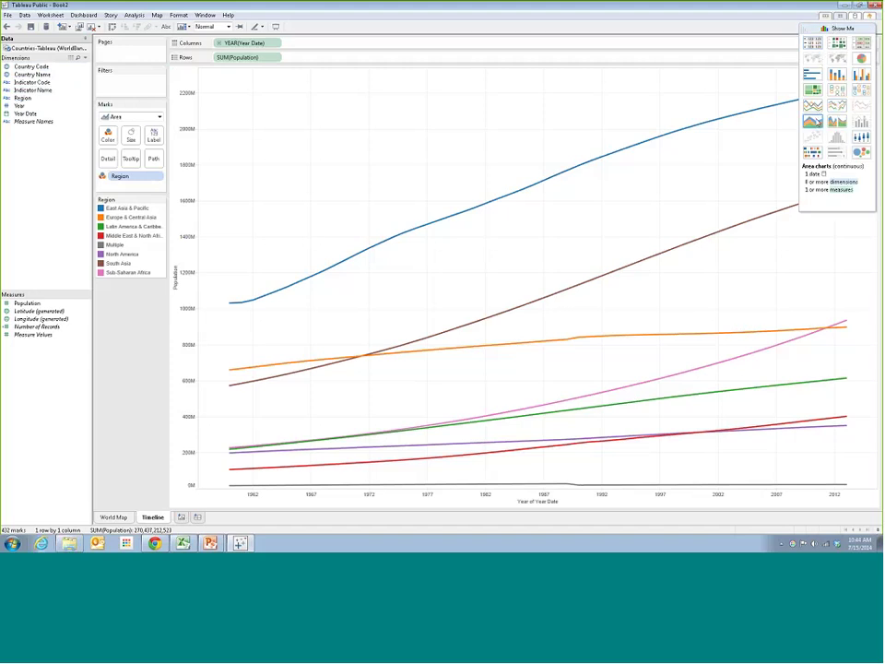
pyautogui.click(813, 122)
pyautogui.click(836, 29)
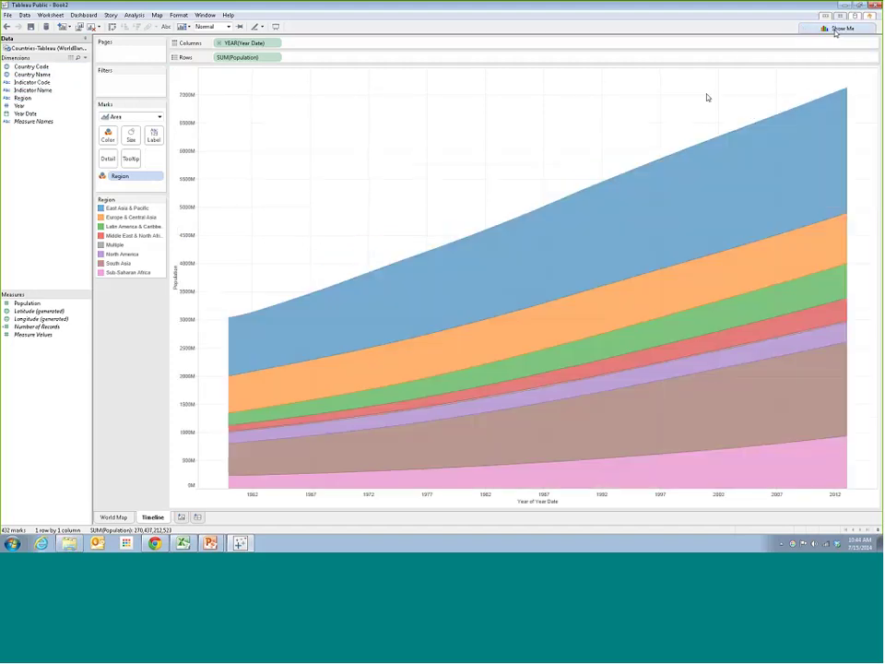
pyautogui.hotkey('ctrl', 'z')
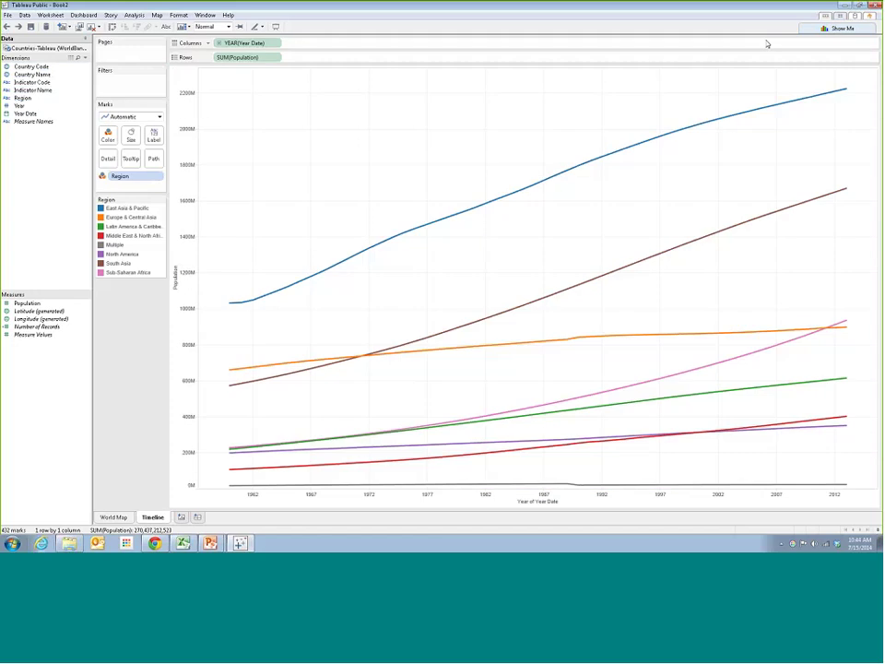
pyautogui.click(113, 517)
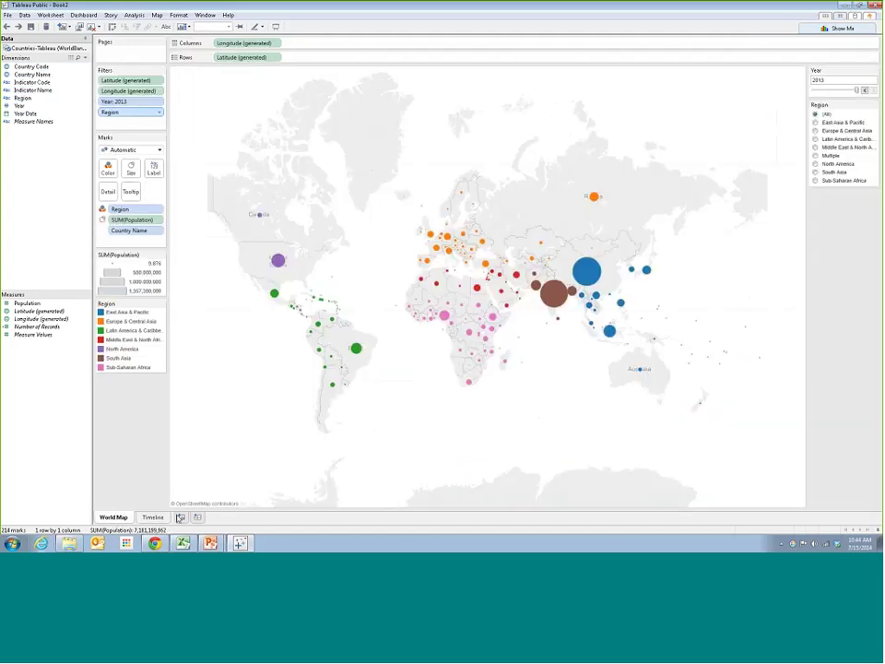
# On a new sheet, build a box-and-whisker plot of Population with Region from Show Me
pyautogui.click(180, 517)
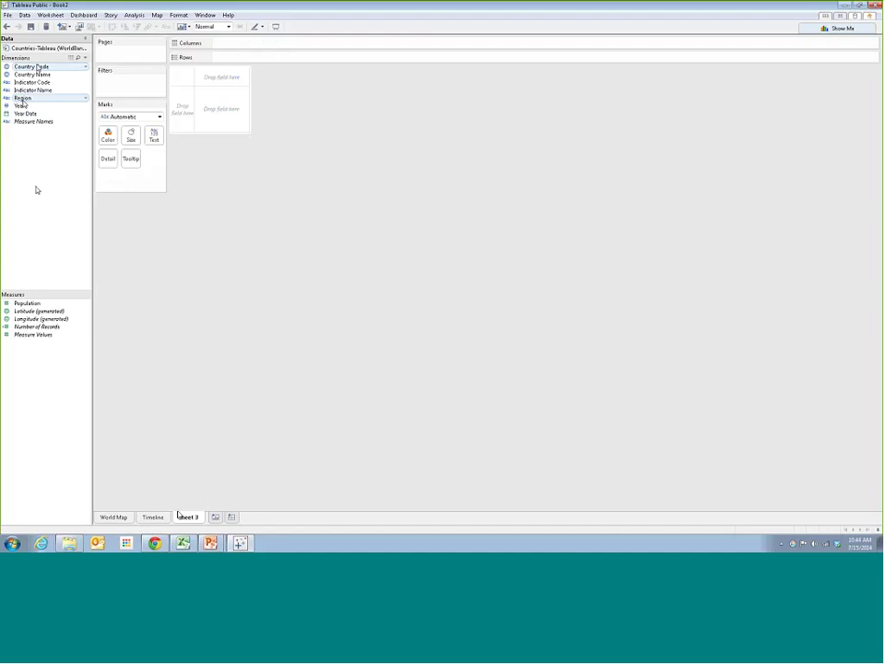
pyautogui.click(27, 303)
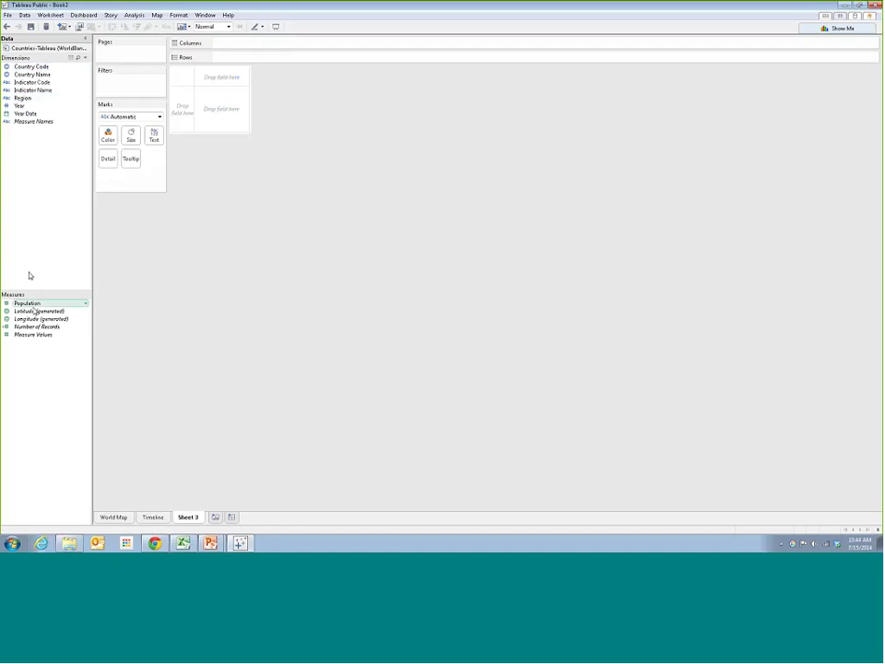
pyautogui.click(843, 27)
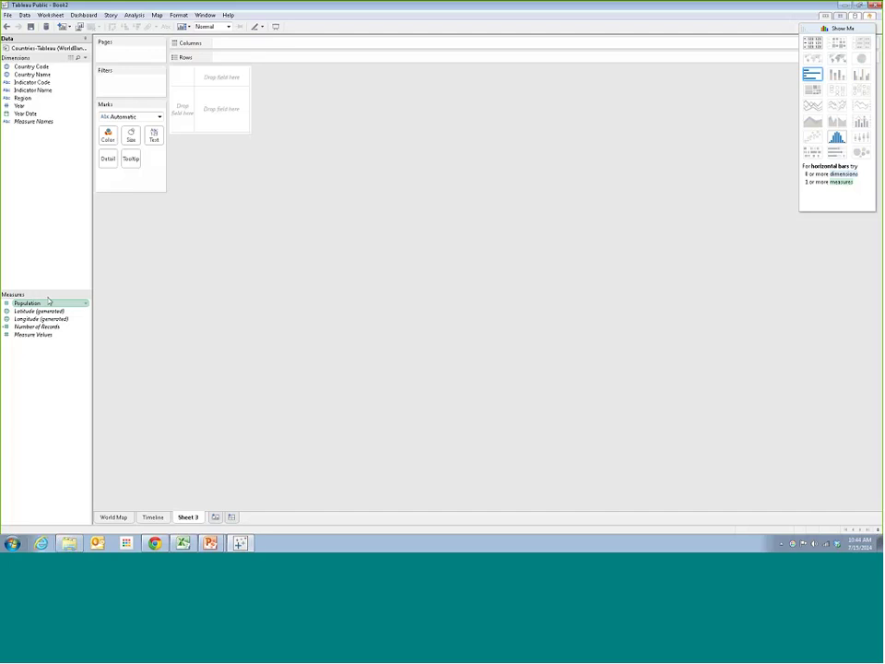
pyautogui.keyDown('ctrl'); pyautogui.click(39, 98); pyautogui.keyUp('ctrl')
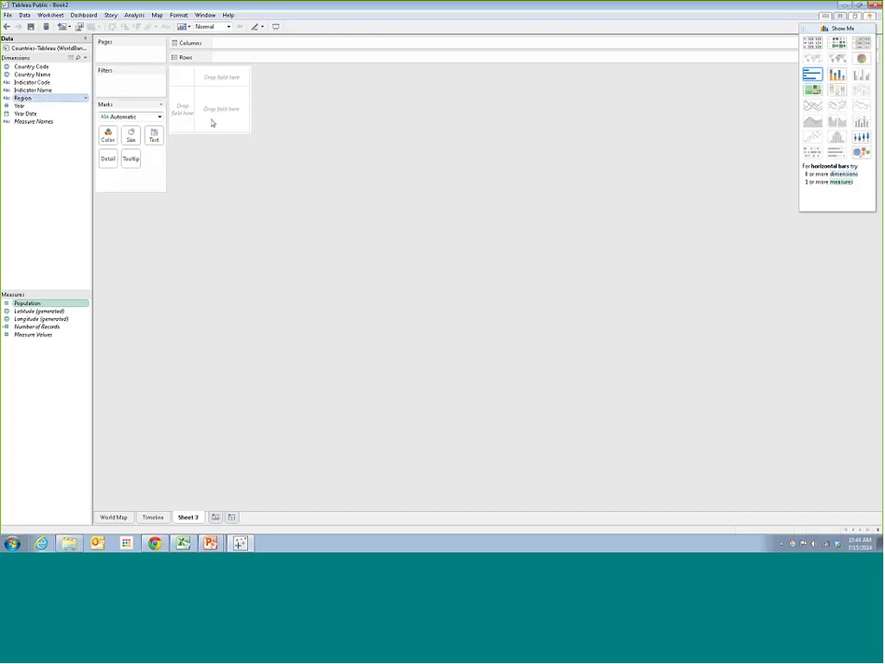
pyautogui.click(860, 123)
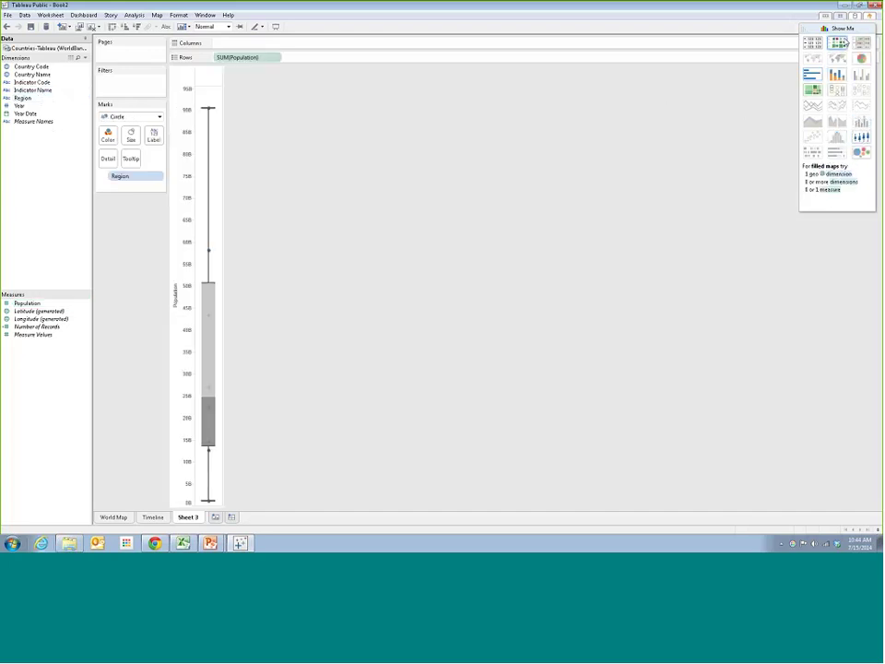
pyautogui.click(841, 28)
# Split the box plot into one column per Region, with country dots coloured by Region
pyautogui.moveTo(22, 98); pyautogui.dragTo(226, 43)
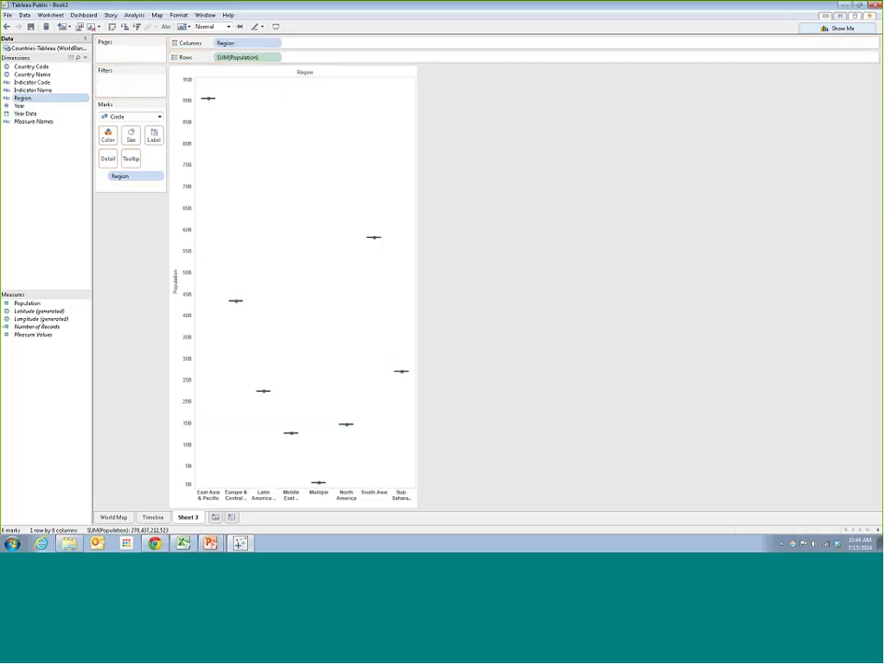
pyautogui.click(7, 27)
pyautogui.click(7, 26)
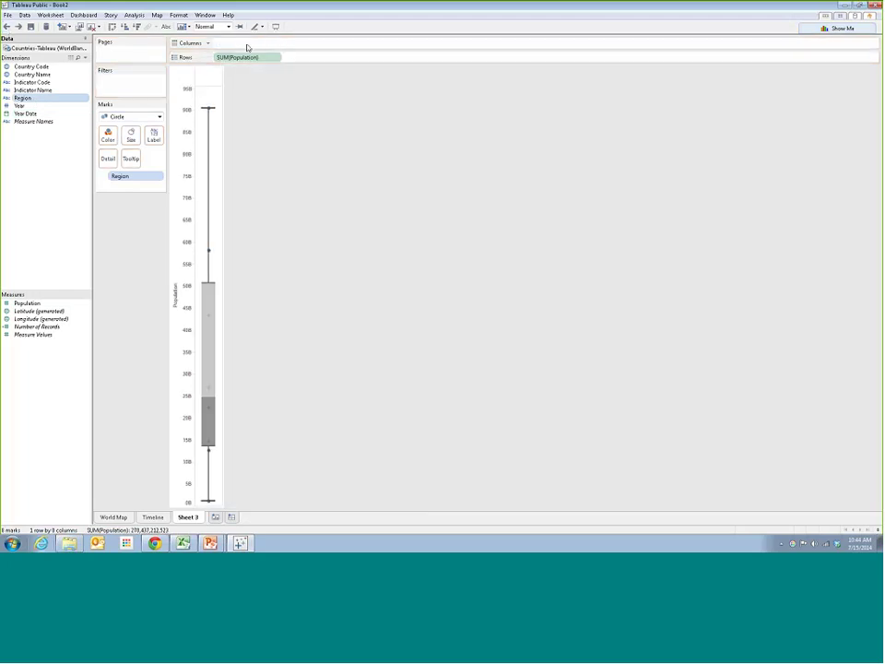
pyautogui.click(8, 26)
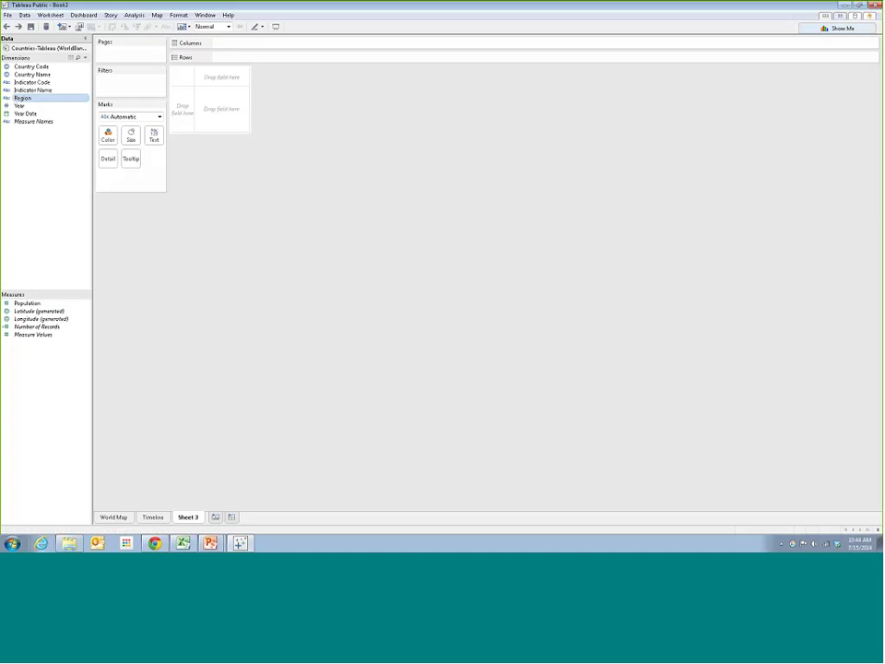
pyautogui.hotkey('ctrl', 'y')
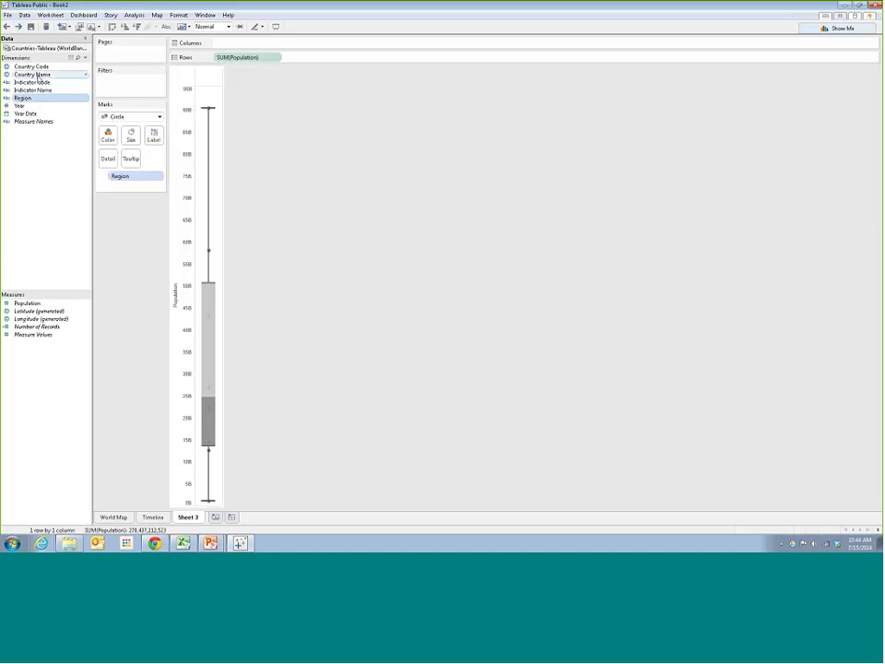
pyautogui.hotkey('ctrl', 'y')
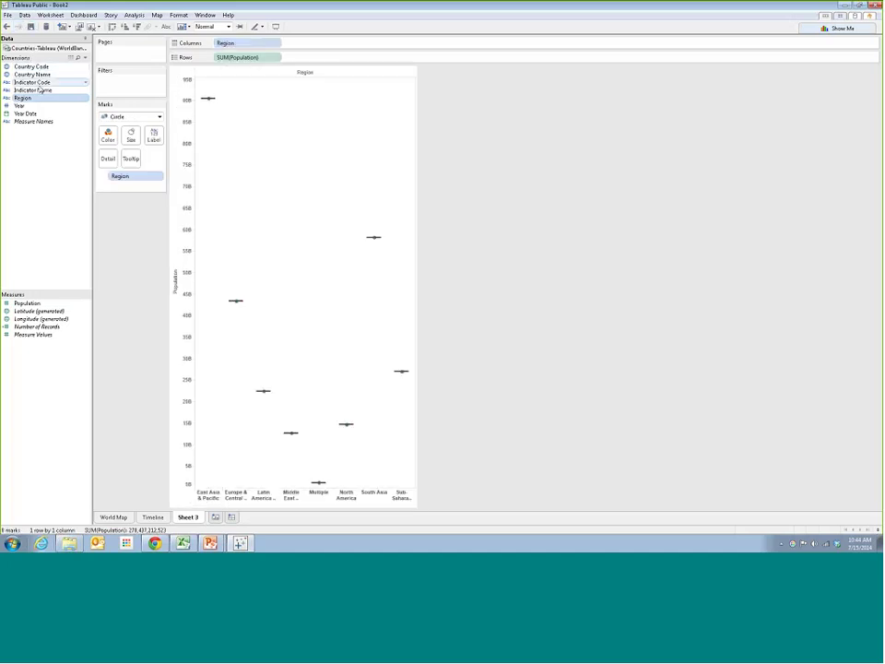
pyautogui.moveTo(42, 75); pyautogui.dragTo(129, 184)
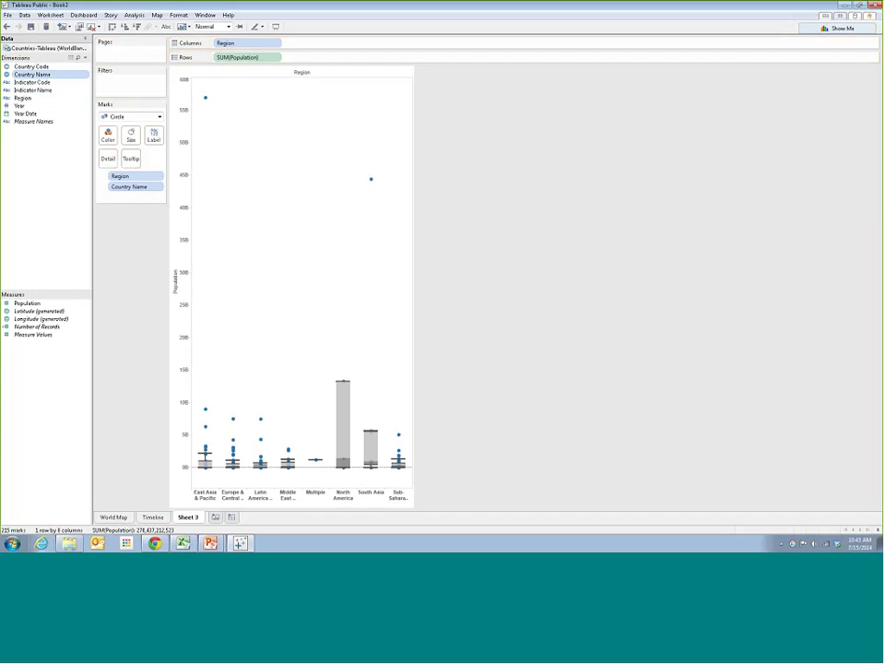
pyautogui.moveTo(22, 97); pyautogui.dragTo(108, 135)
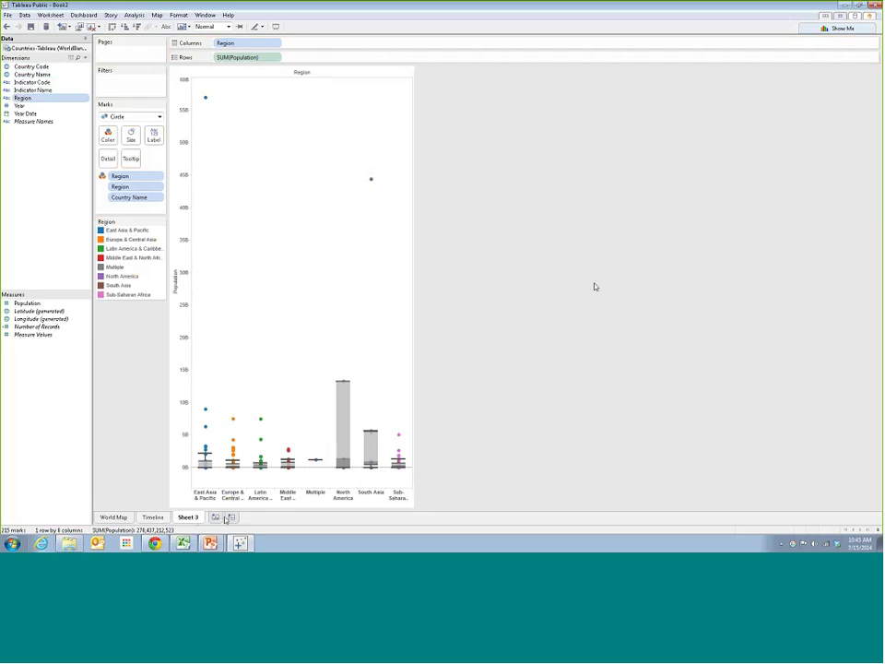
# Rename the third sheet tab to 'Box Plot'
pyautogui.doubleClick(185, 517)
pyautogui.press('BackSpace')
pyautogui.write('Box Plot')
# Create a new story and place the World Map sheet in its first point
pyautogui.click(110, 16)
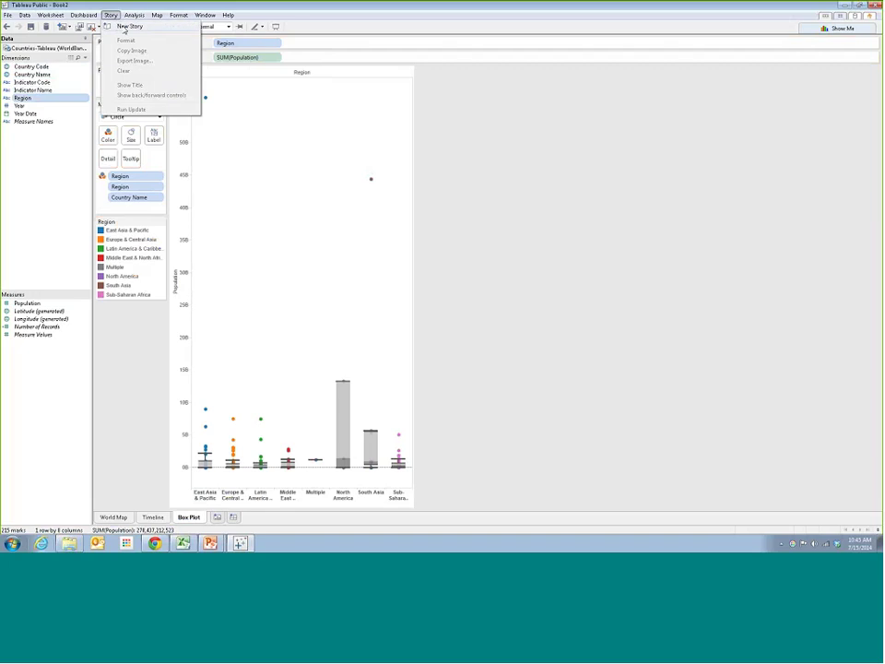
pyautogui.click(129, 27)
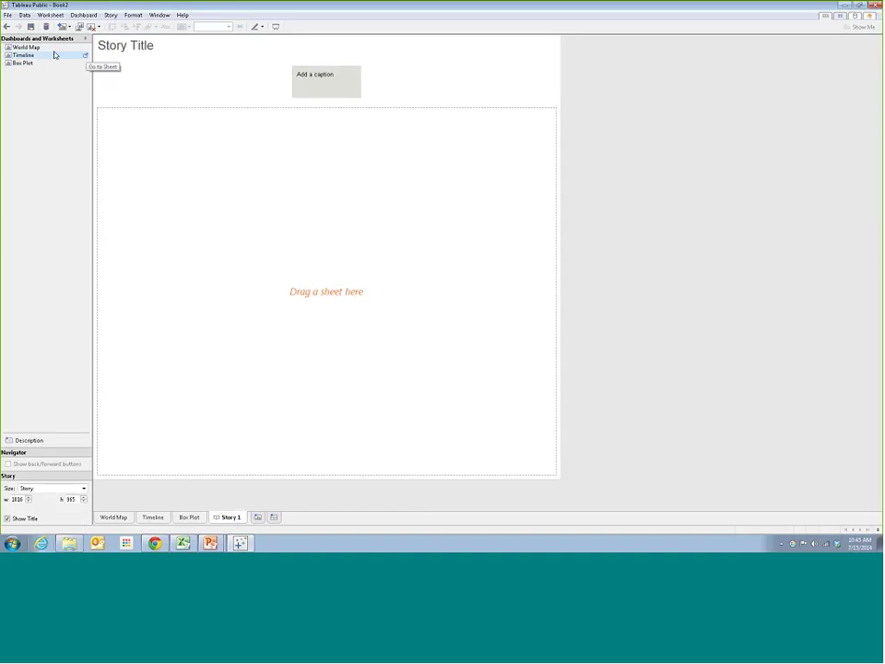
pyautogui.moveTo(31, 48); pyautogui.dragTo(226, 215)
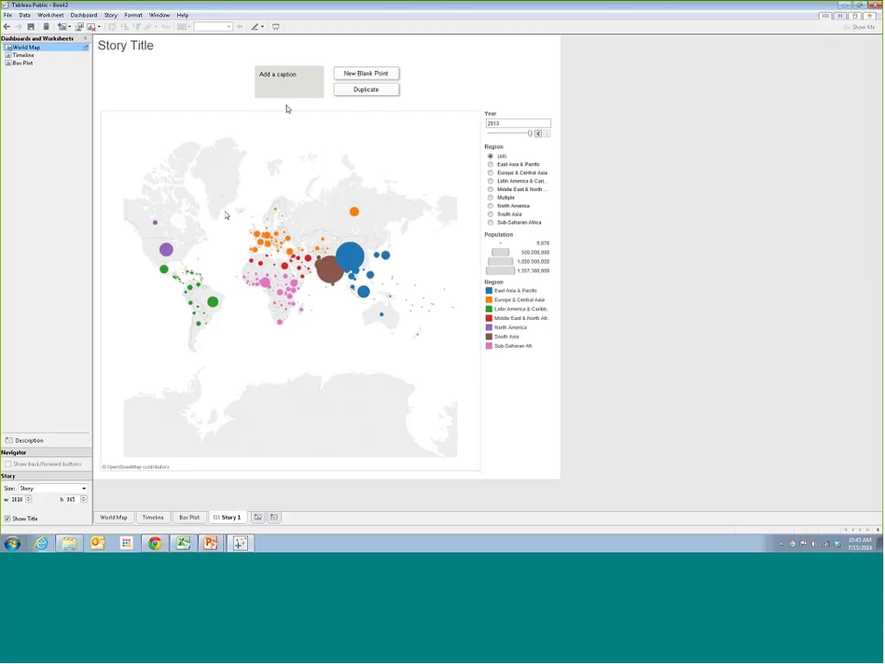
# Caption it 'Here's where the population of the world is located' and add a blank point
pyautogui.click(295, 73)
pyautogui.write('Ad')
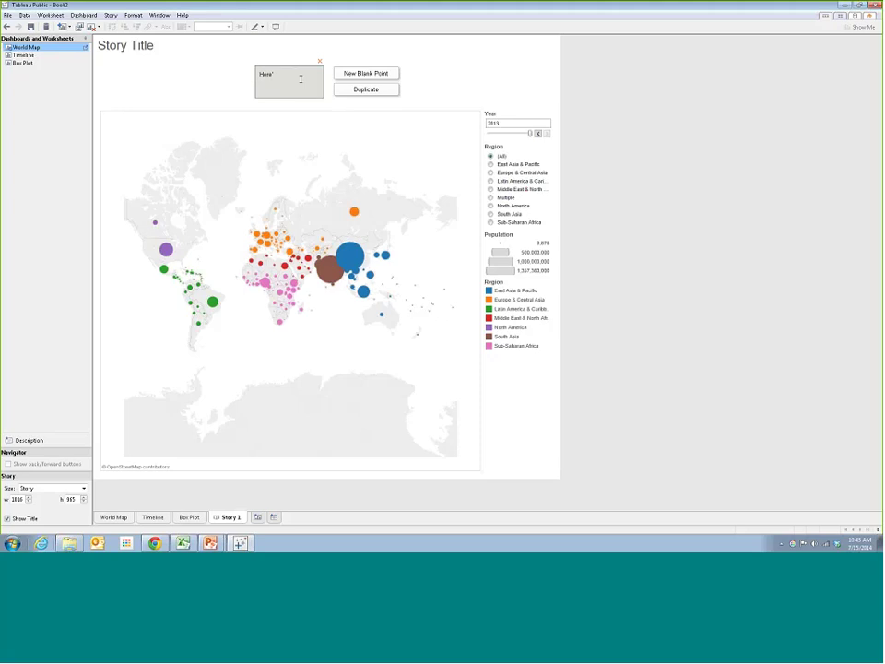
pyautogui.write("re's where the population")
pyautogui.write('of the world is located')
pyautogui.click(327, 66)
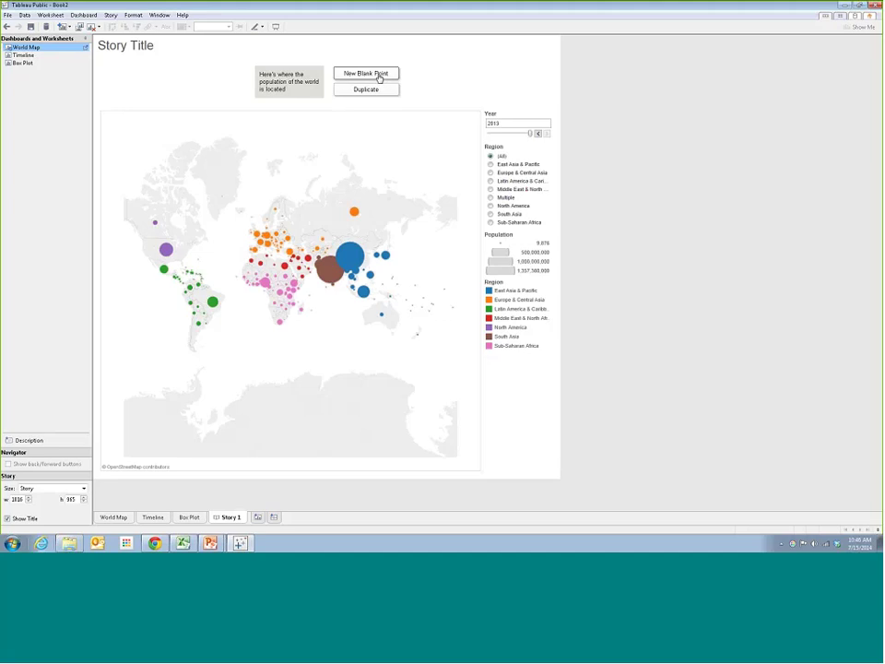
pyautogui.click(381, 77)
# Put the Timeline chart in the second point, captioned 'Here's how that has changed over time'
pyautogui.moveTo(25, 57); pyautogui.dragTo(285, 201)
pyautogui.click(325, 74)
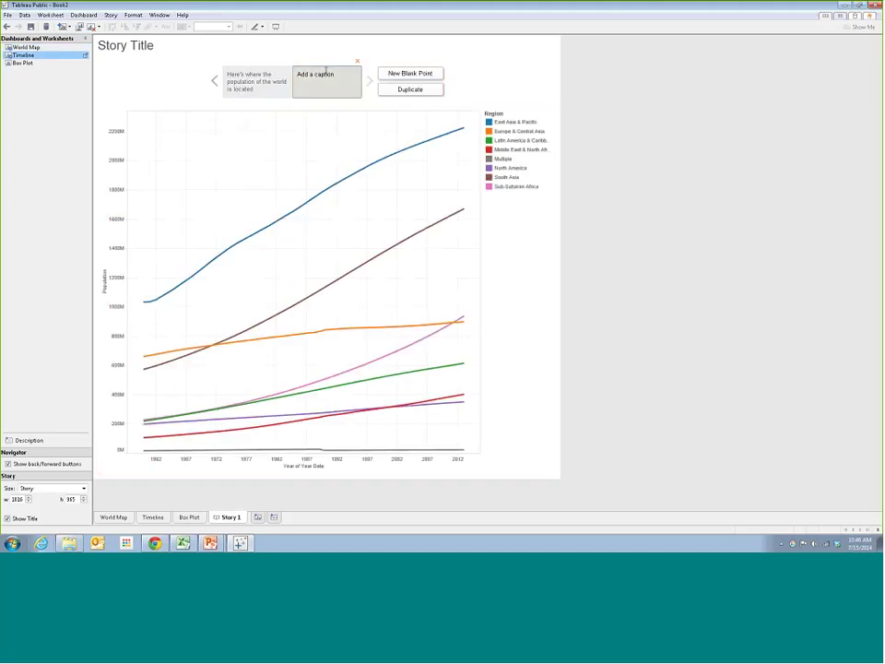
pyautogui.write("Here's how that has changed over time")
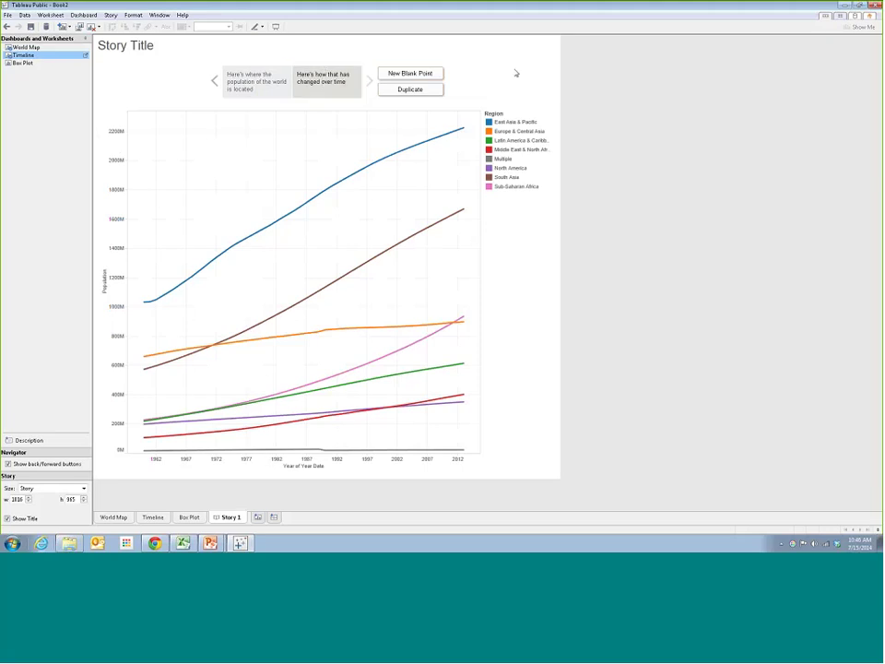
# Flip between the map and timeline story points in the navigator to check them
pyautogui.click(283, 94)
pyautogui.click(324, 83)
pyautogui.click(250, 85)
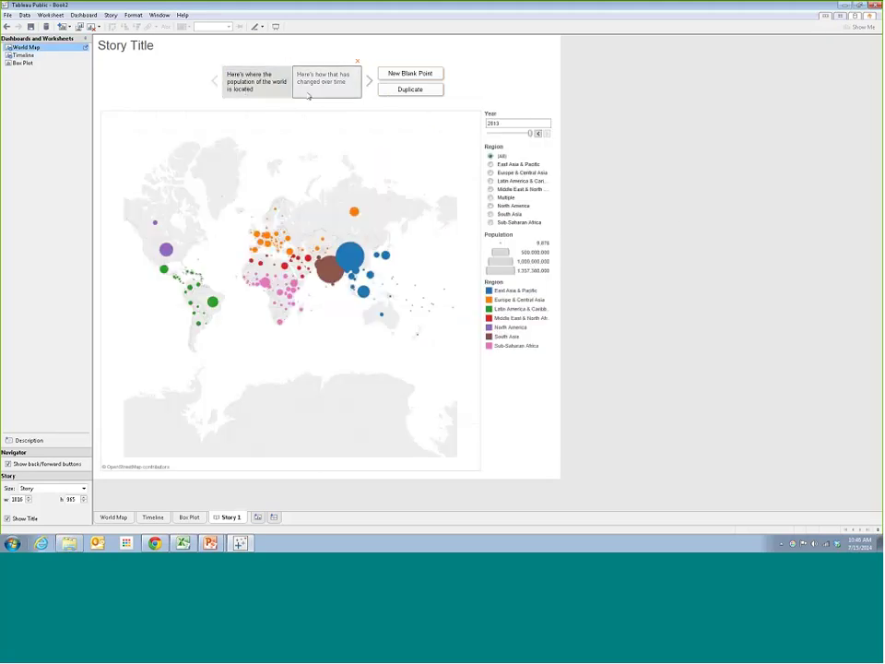
pyautogui.click(324, 82)
pyautogui.click(251, 83)
pyautogui.click(287, 92)
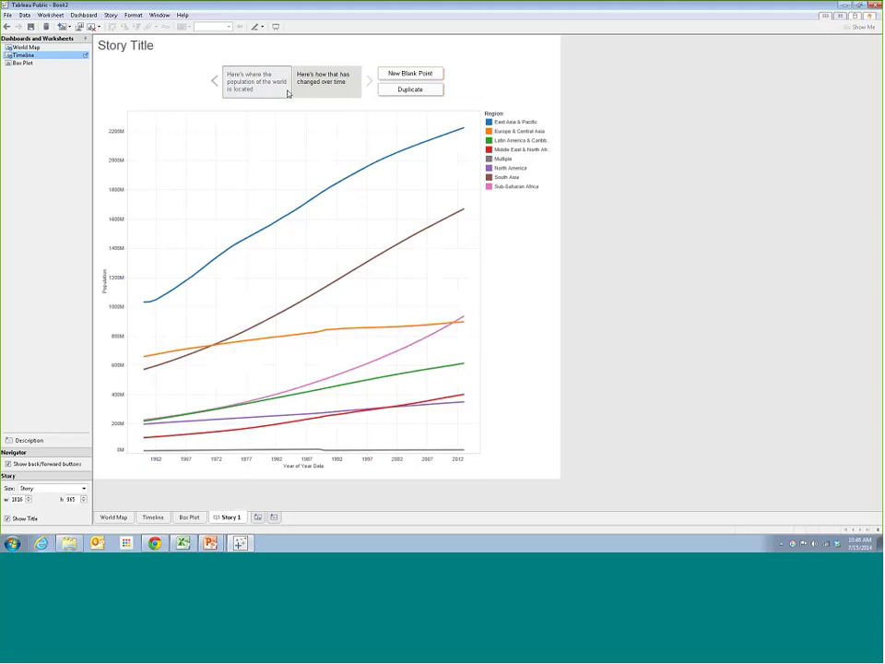
pyautogui.click(286, 92)
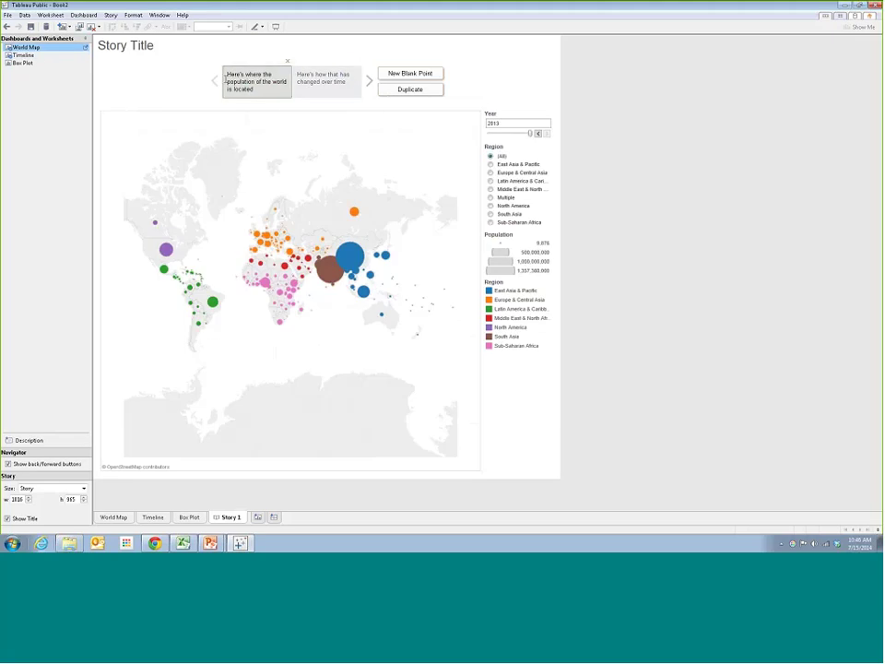
# Replace the placeholder story title with 'The story of the world's population' in Edit Title
pyautogui.doubleClick(134, 47)
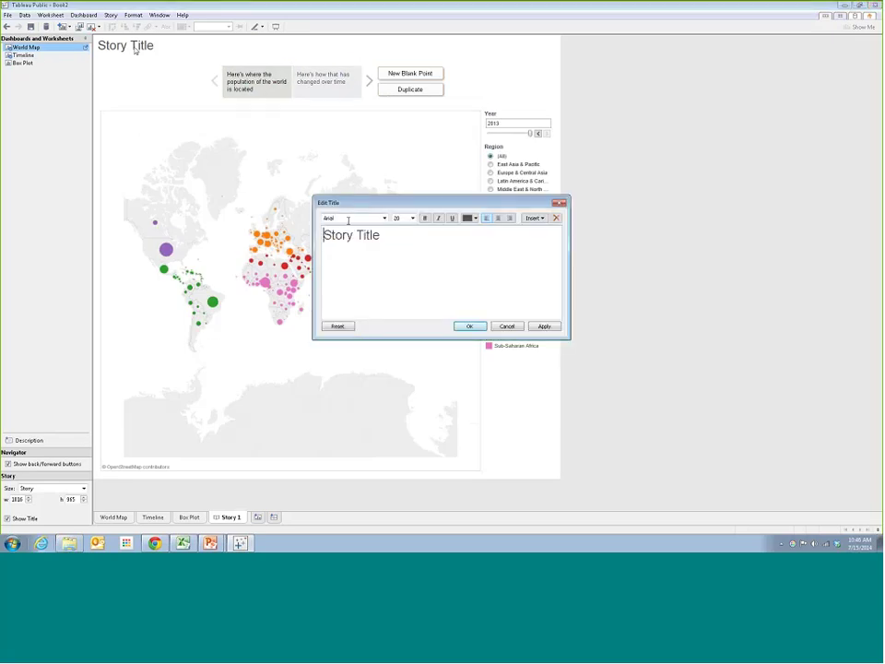
pyautogui.hotkey('ctrl', 'a')
pyautogui.press('End')
pyautogui.press('BackSpace')
pyautogui.press('BackSpace')
pyautogui.press('BackSpace')
pyautogui.press('BackSpace')
pyautogui.press('BackSpace')
pyautogui.press('BackSpace')
pyautogui.press('BackSpace')
pyautogui.press('BackSpace')
pyautogui.press('BackSpace')
pyautogui.press('BackSpace')
pyautogui.press('BackSpace')
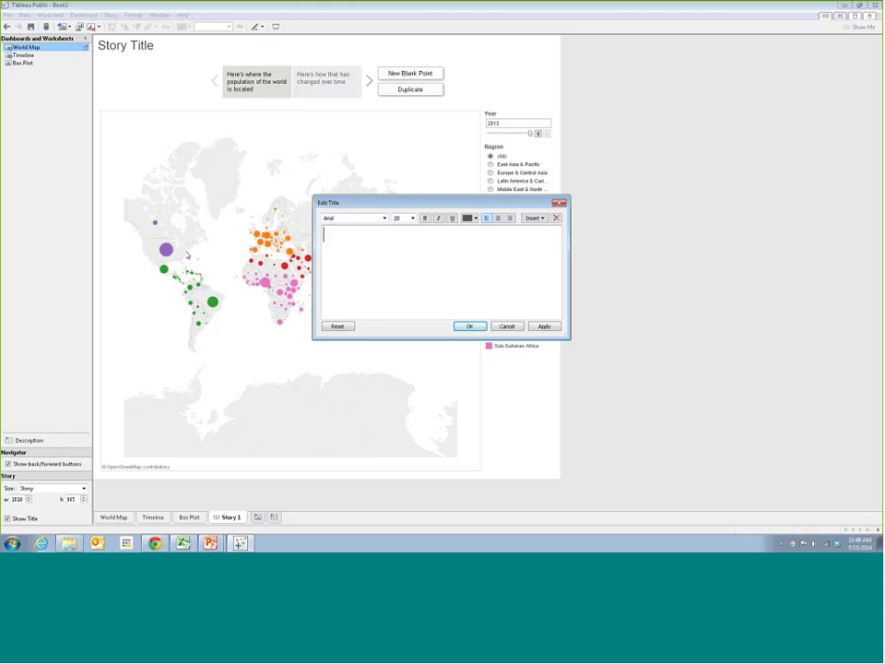
pyautogui.write("The world's population")
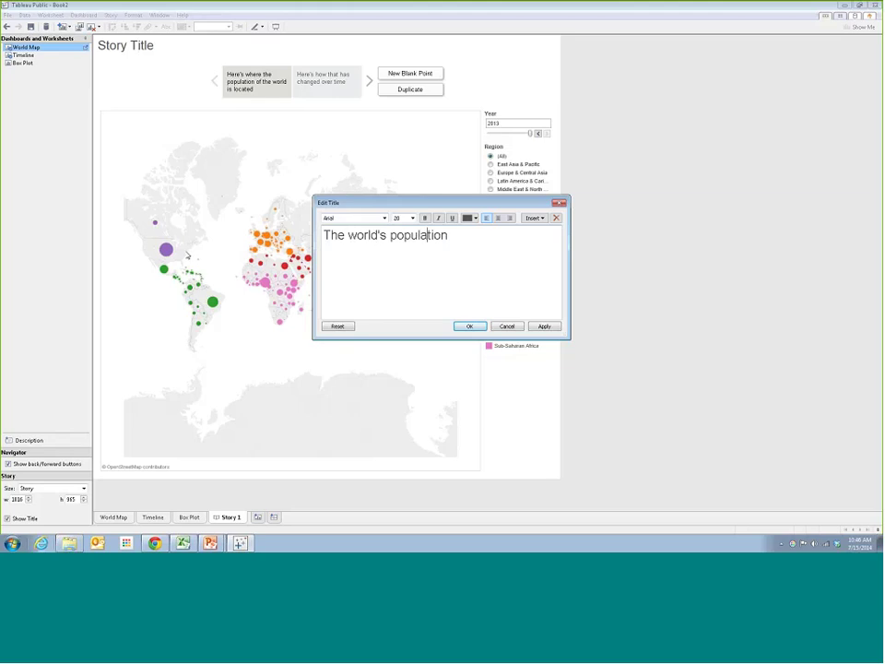
pyautogui.hotkey('ctrl', 'Left')
pyautogui.hotkey('ctrl', 'Left')
pyautogui.write('stor')
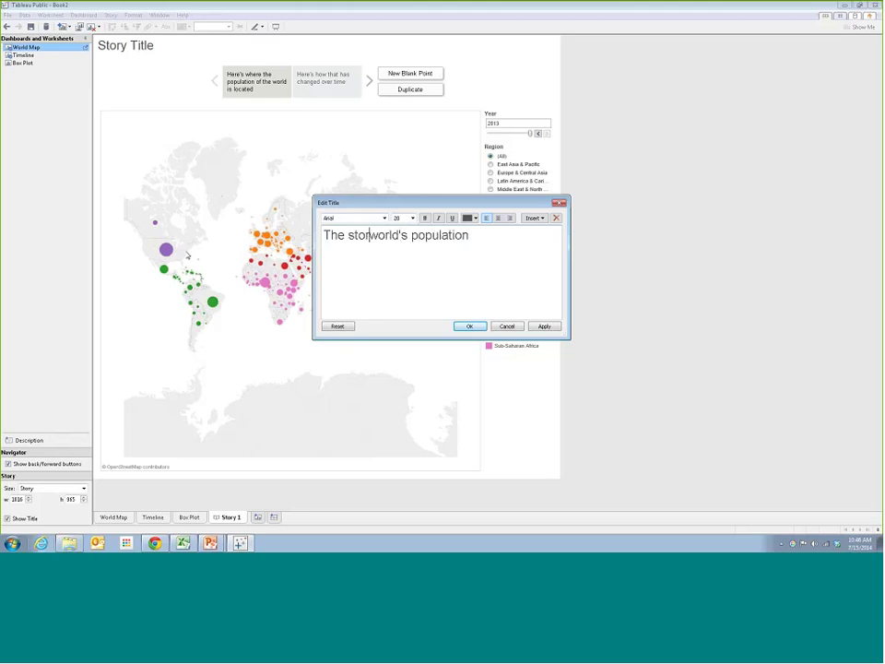
pyautogui.write('y of the')
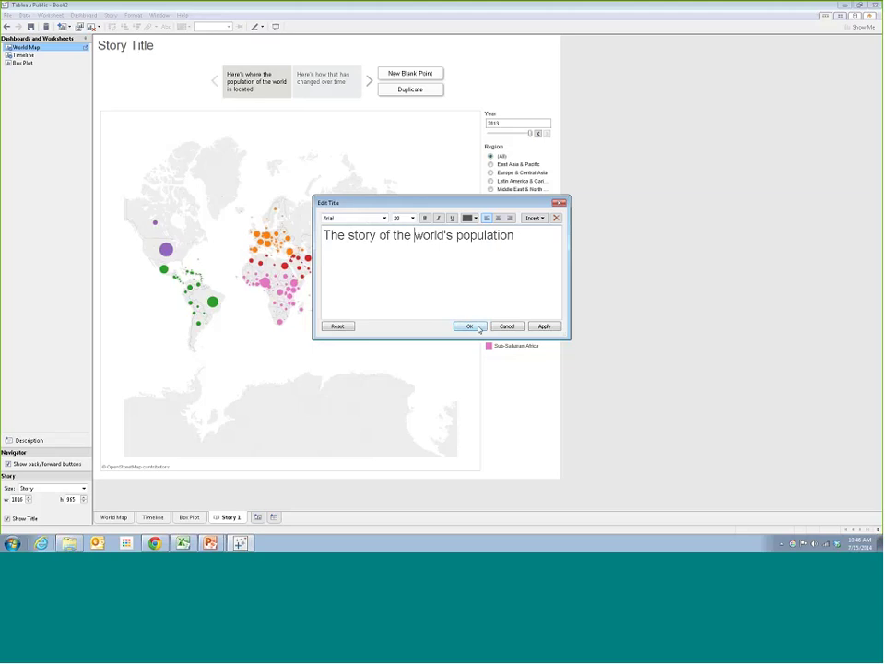
pyautogui.click(469, 327)
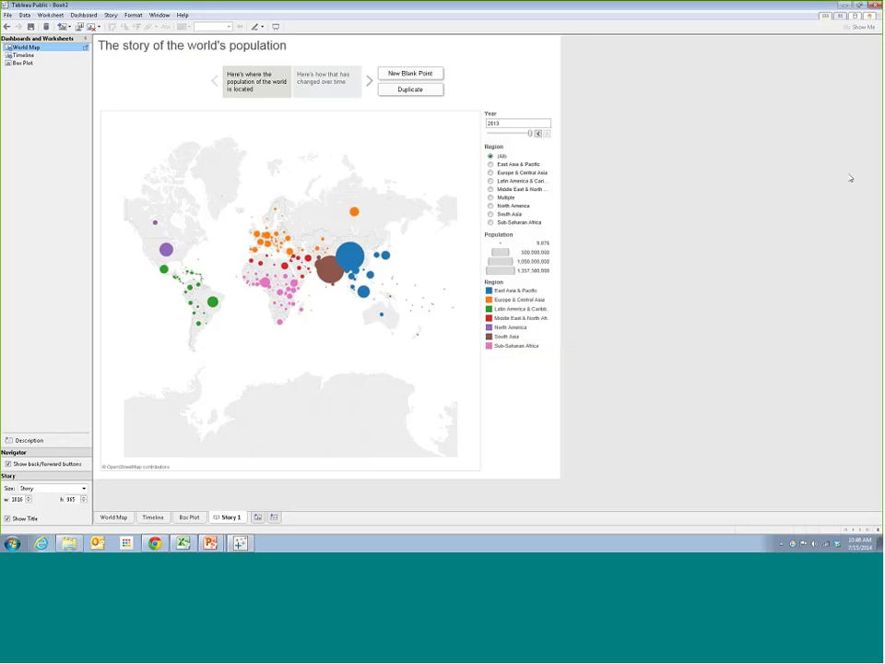
# Save to Web: sign in with the account e-mail and password and publish as 'WorldPop'
pyautogui.click(8, 16)
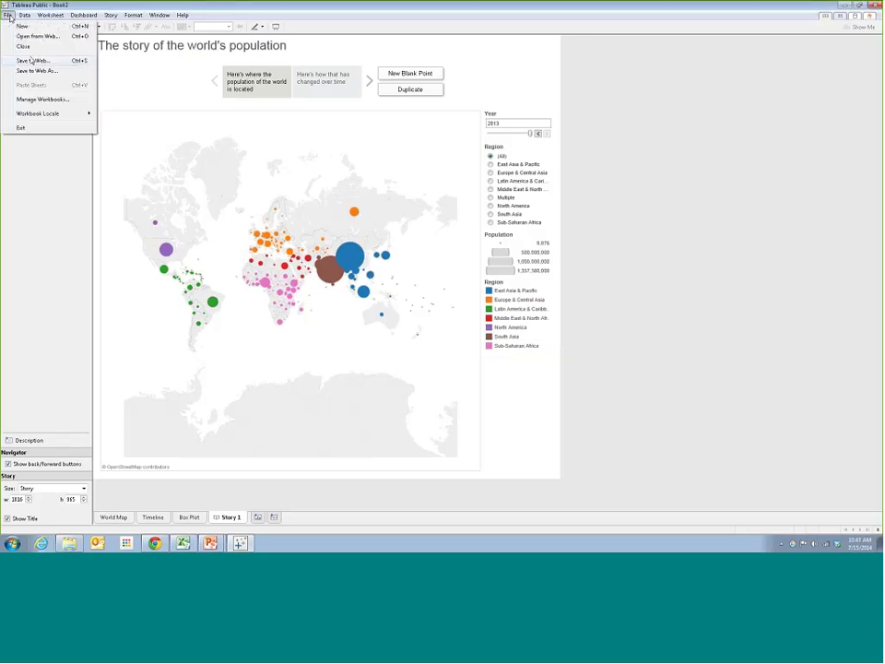
pyautogui.press('Escape')
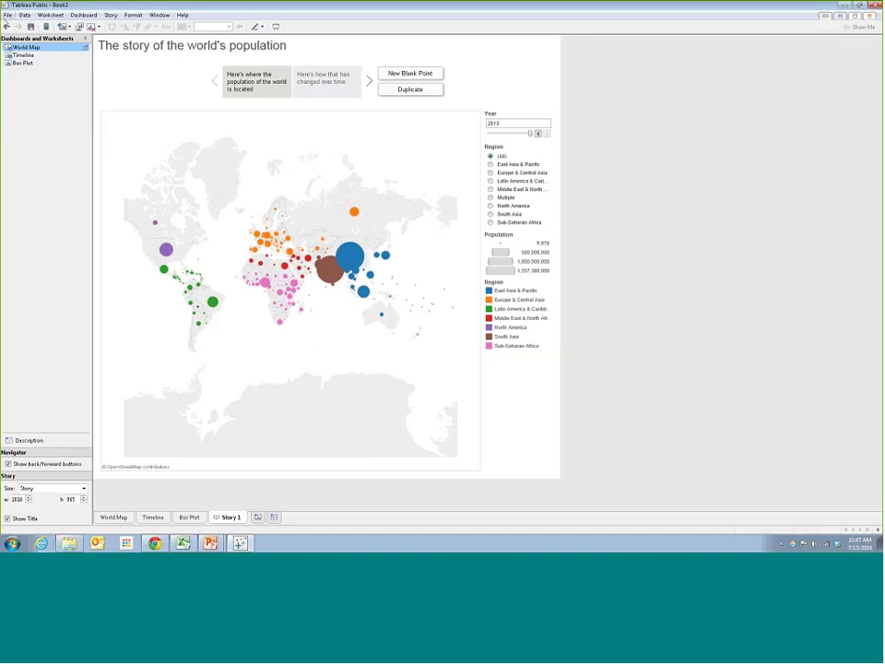
pyautogui.click(8, 15)
pyautogui.click(30, 55)
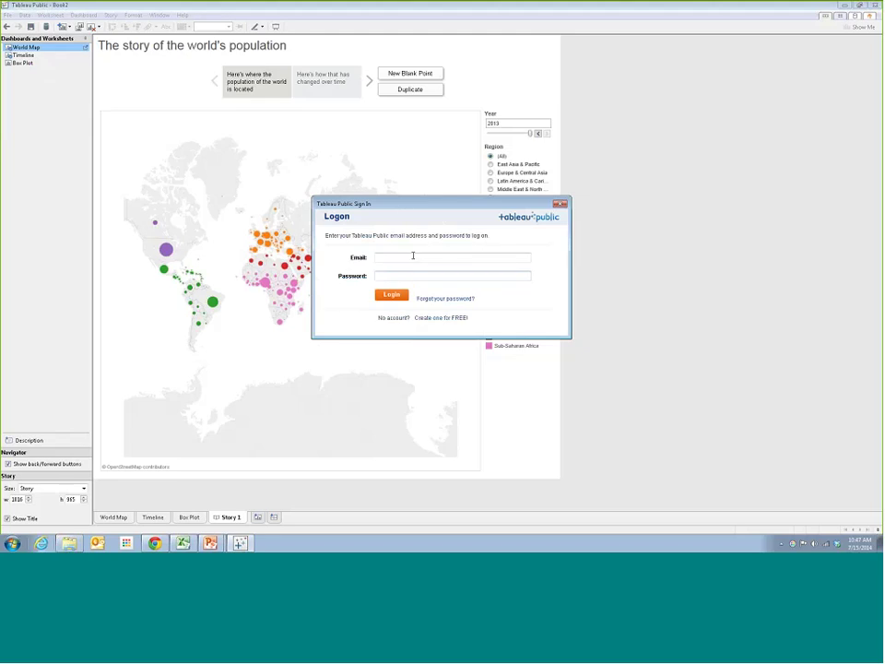
pyautogui.press('Tab')
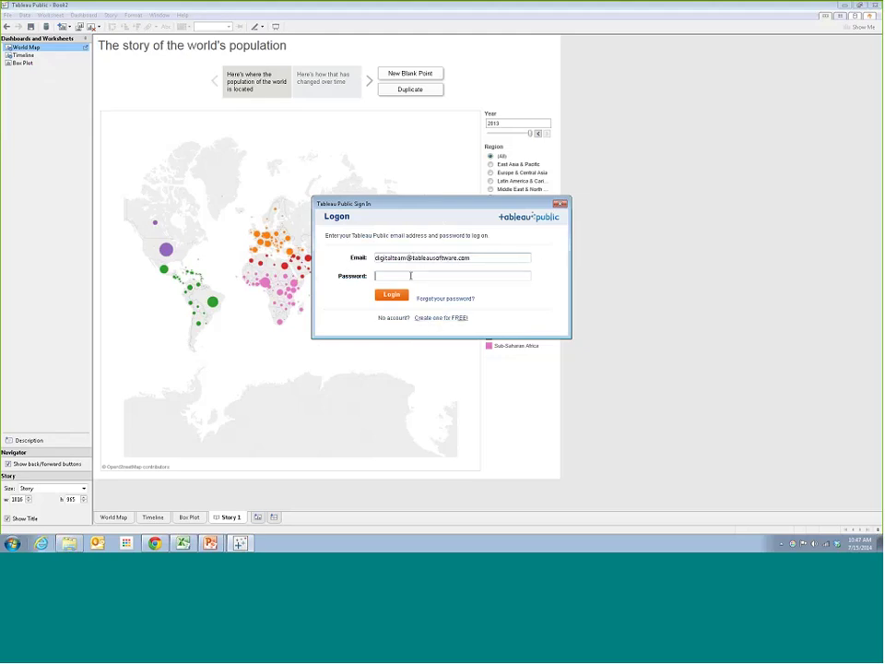
pyautogui.write('••••••••••')
pyautogui.press('Return')
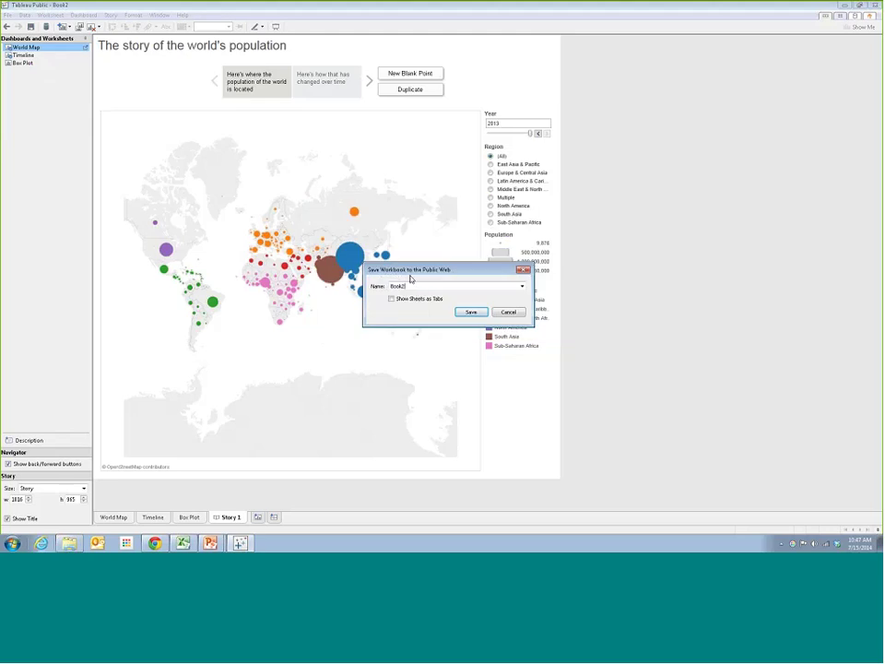
pyautogui.write('WorldPop')
pyautogui.click(476, 314)
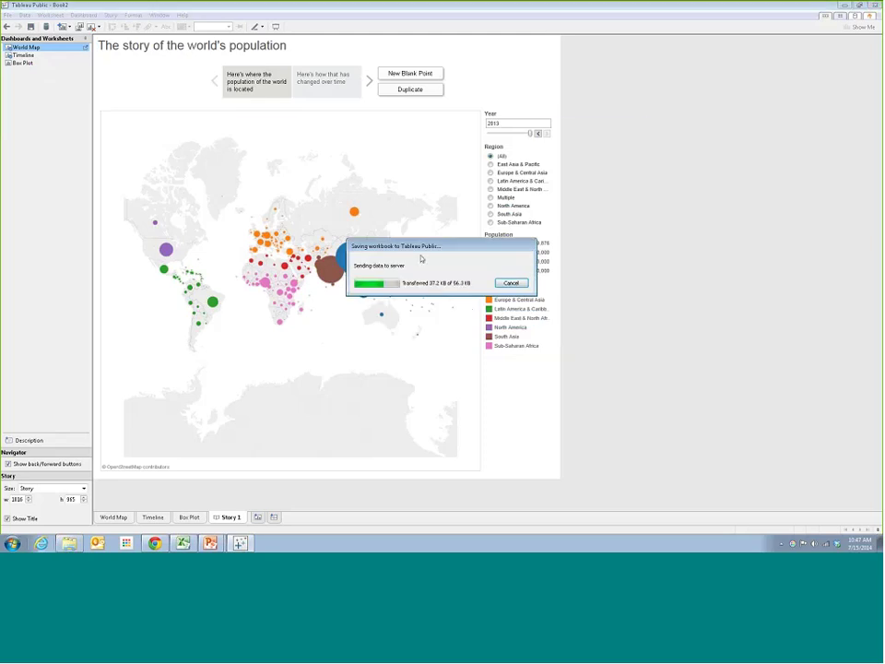
# Move and enlarge the Save To Web Results window and select its share link
pyautogui.moveTo(410, 133); pyautogui.dragTo(368, 83)
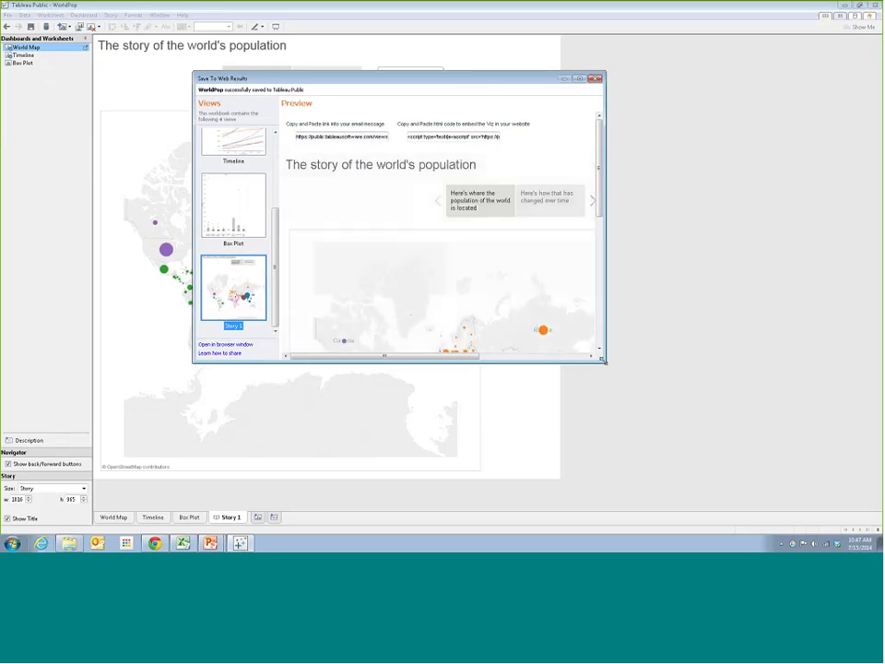
pyautogui.moveTo(605, 363); pyautogui.dragTo(708, 454)
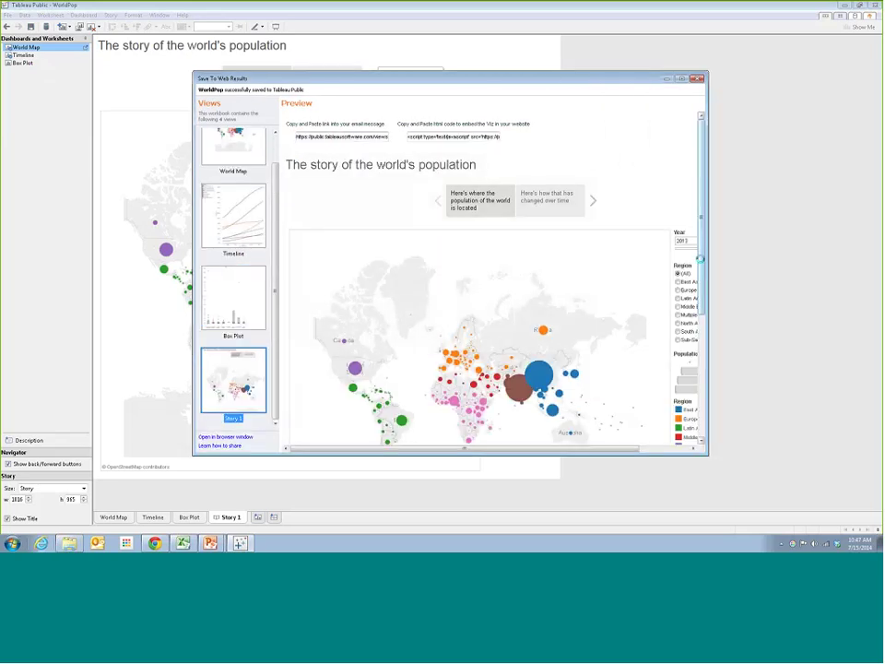
pyautogui.moveTo(443, 82); pyautogui.dragTo(358, 58)
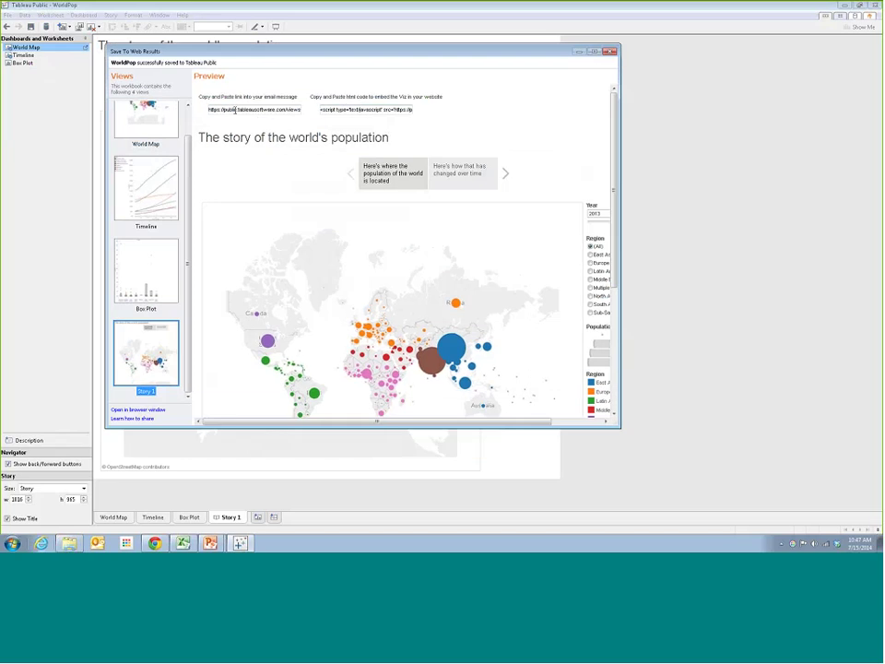
pyautogui.click(235, 110)
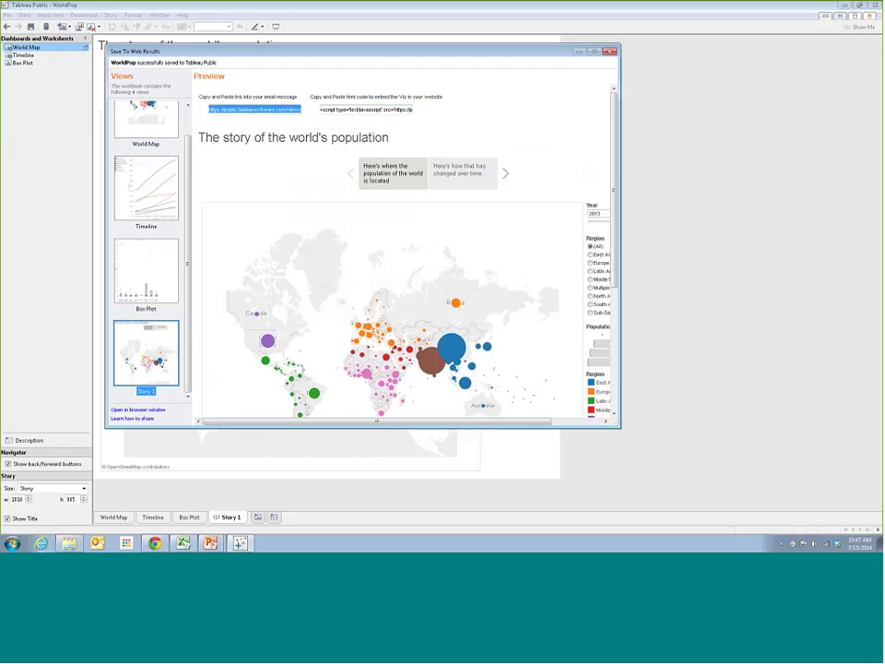
pyautogui.click(3, 182)
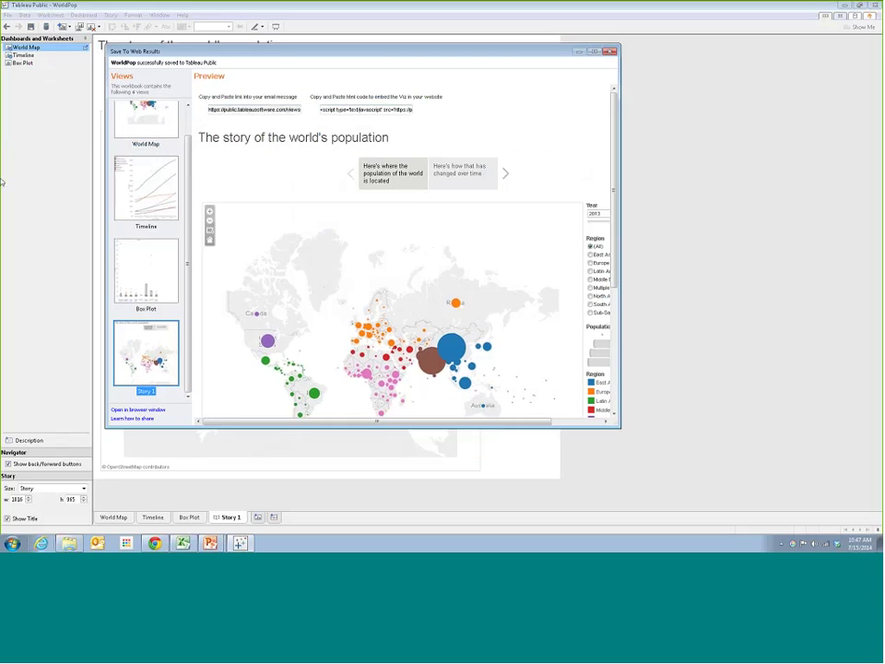
pyautogui.click(810, 218)
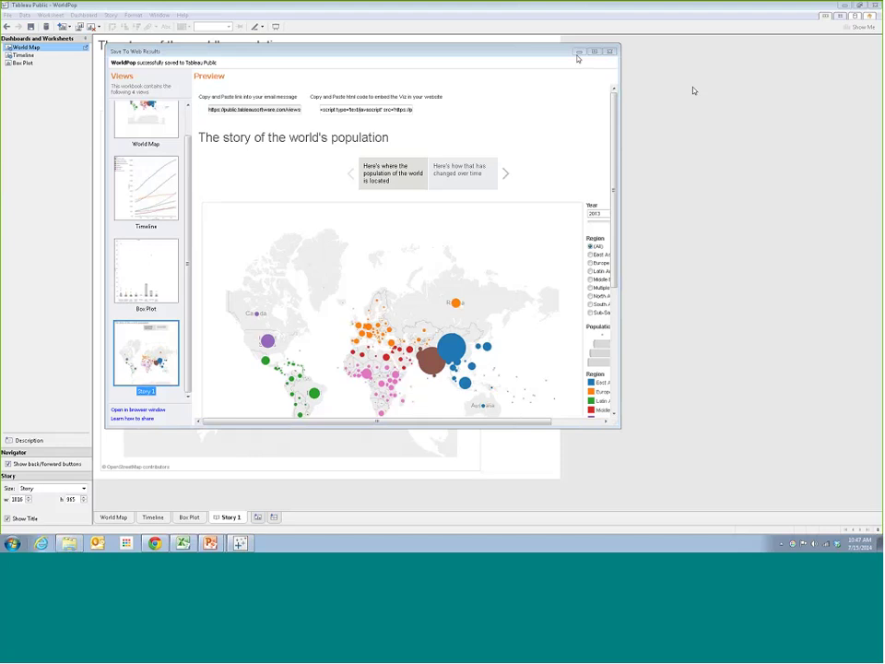
# Maximize the results window to select the embed code, then restore it
pyautogui.click(594, 51)
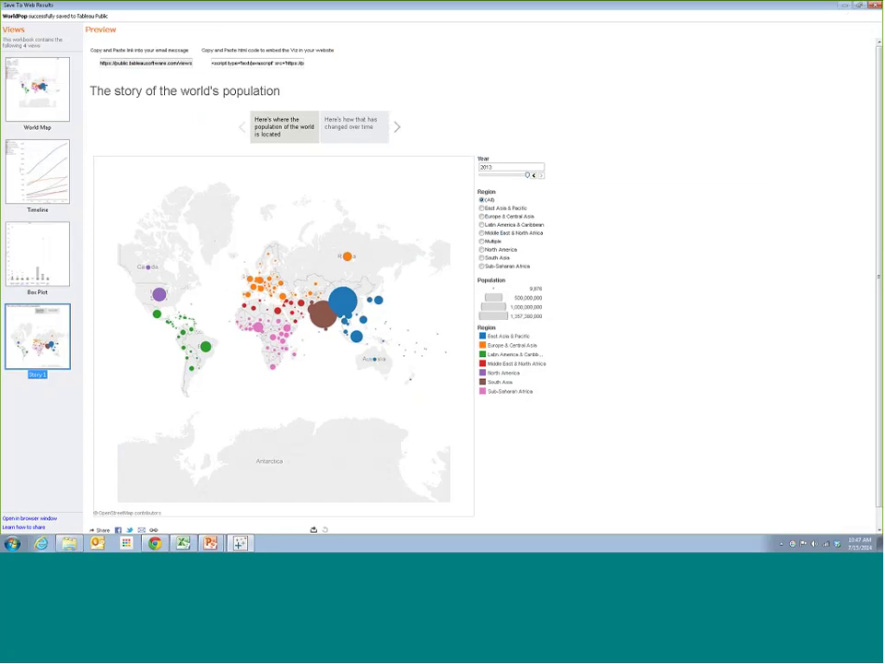
pyautogui.click(238, 63)
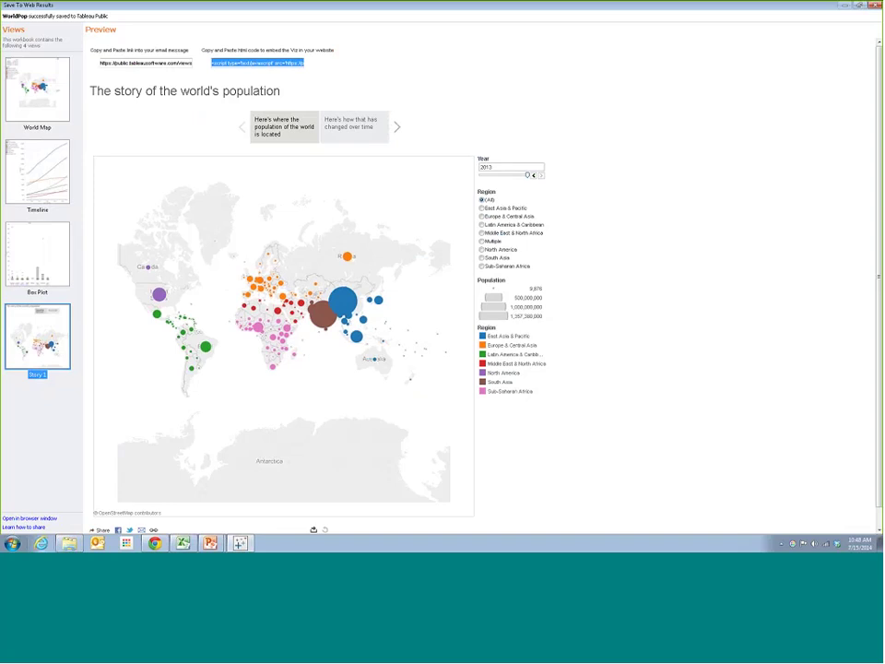
pyautogui.click(645, 137)
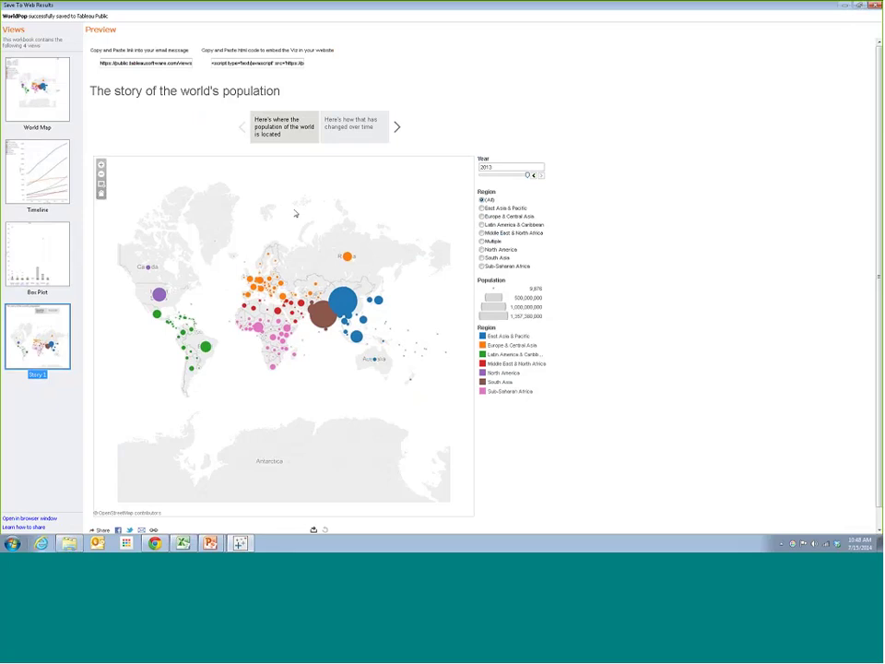
pyautogui.doubleClick(645, 8)
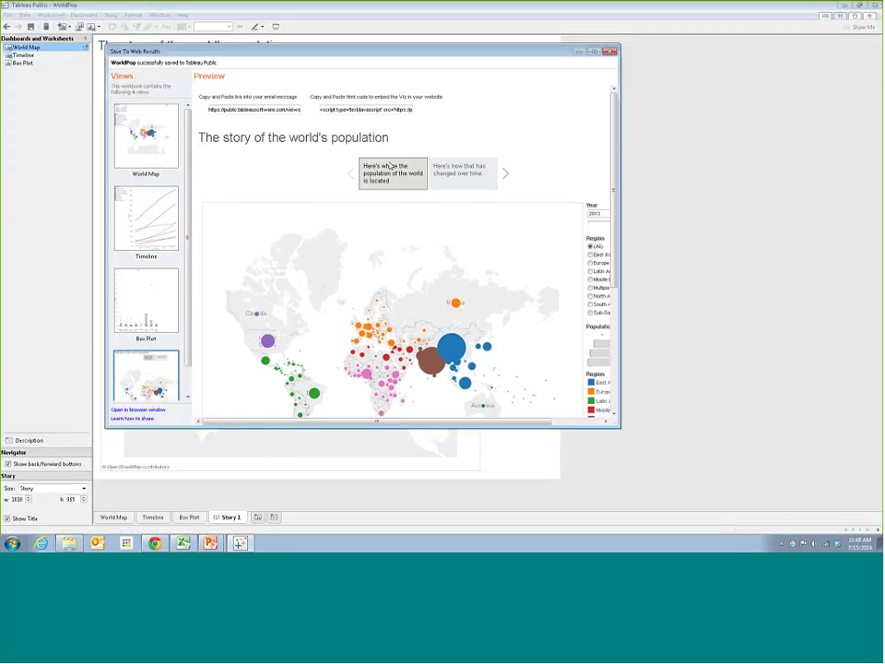
# Select the embed code, position the results window, and bring up the Chrome apps list
pyautogui.click(366, 109)
pyautogui.click(475, 121)
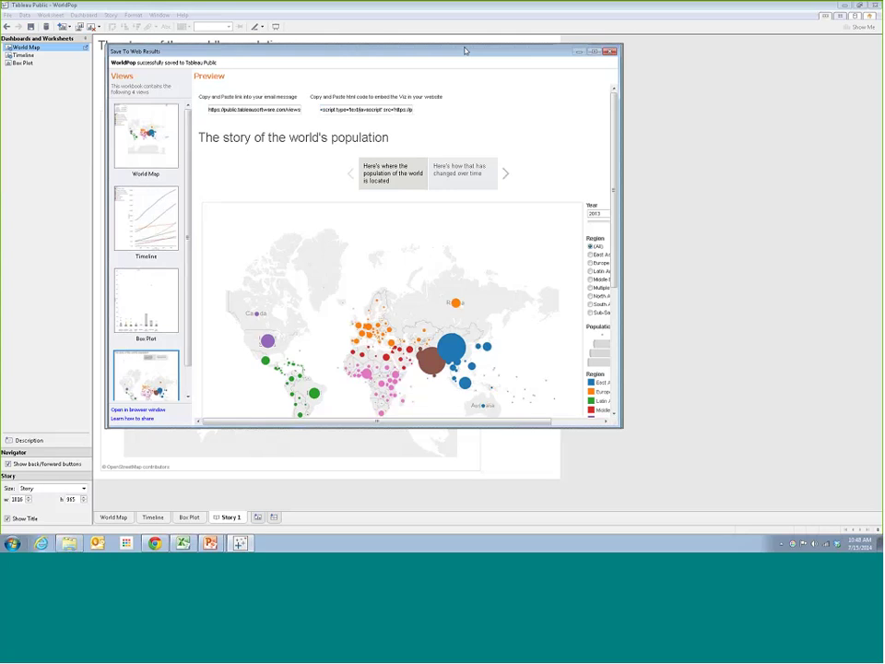
pyautogui.moveTo(439, 49); pyautogui.dragTo(533, 76)
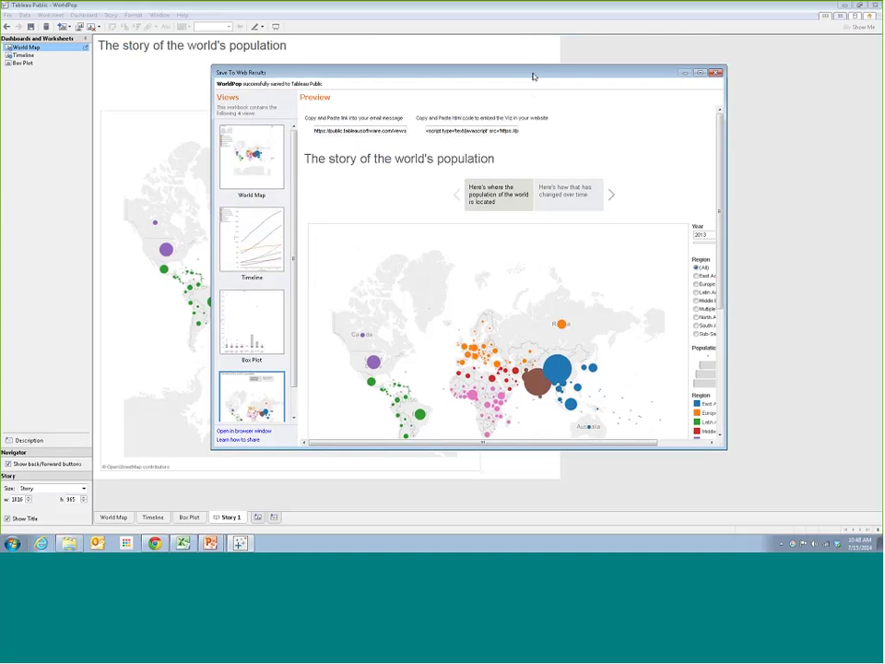
pyautogui.moveTo(550, 72); pyautogui.dragTo(515, 69)
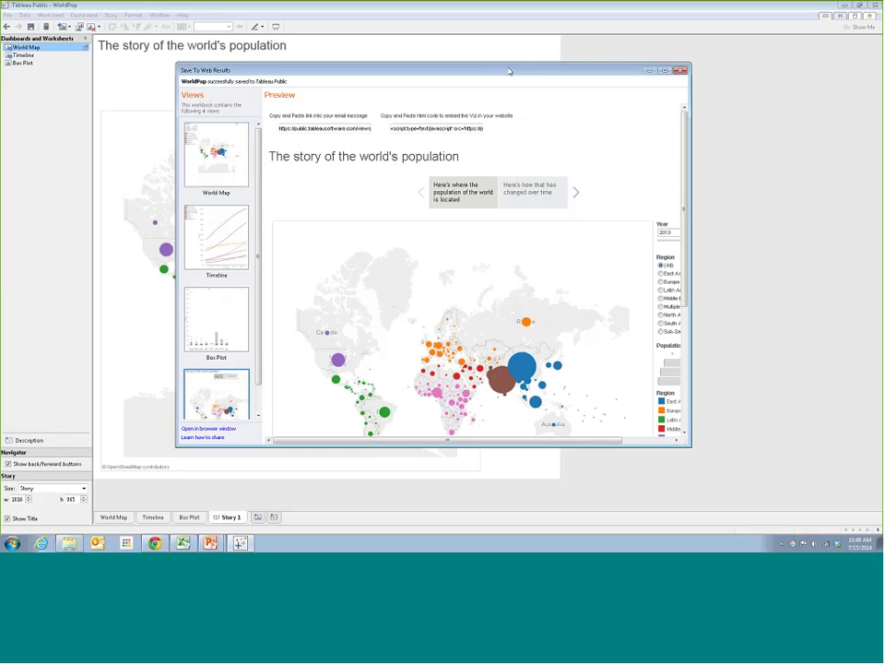
pyautogui.moveTo(504, 74); pyautogui.dragTo(484, 77)
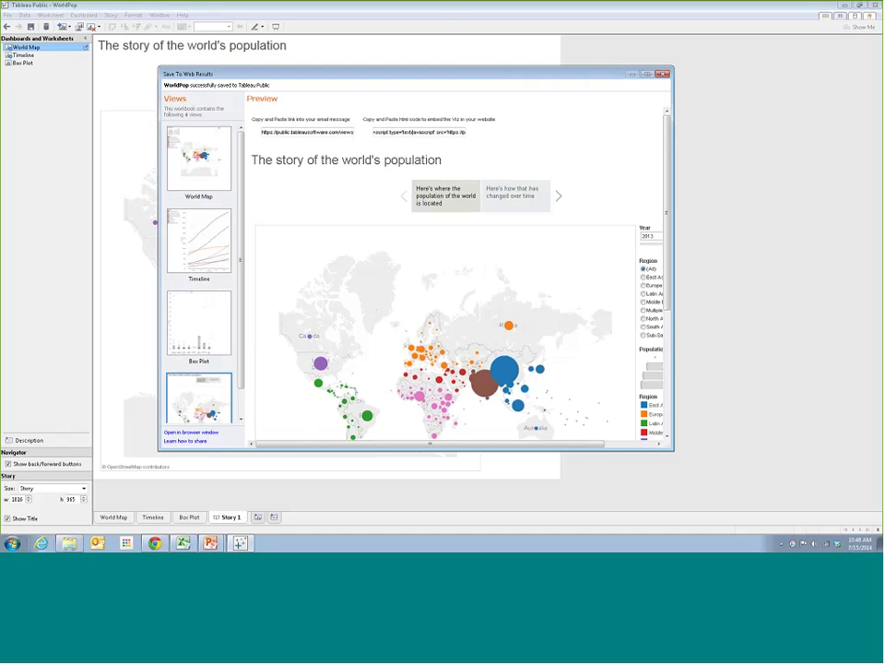
pyautogui.moveTo(525, 77); pyautogui.dragTo(517, 70)
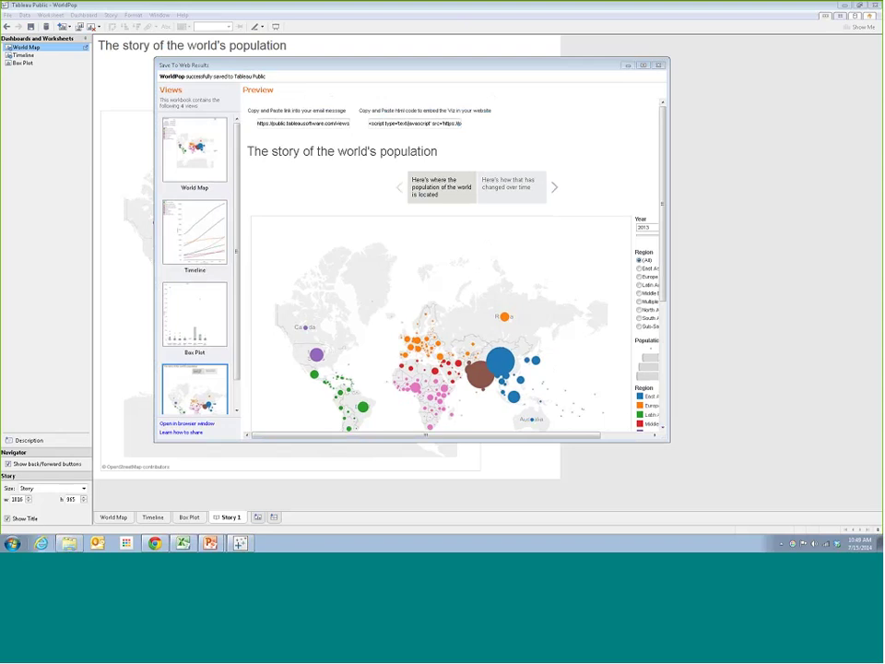
pyautogui.click(126, 542)
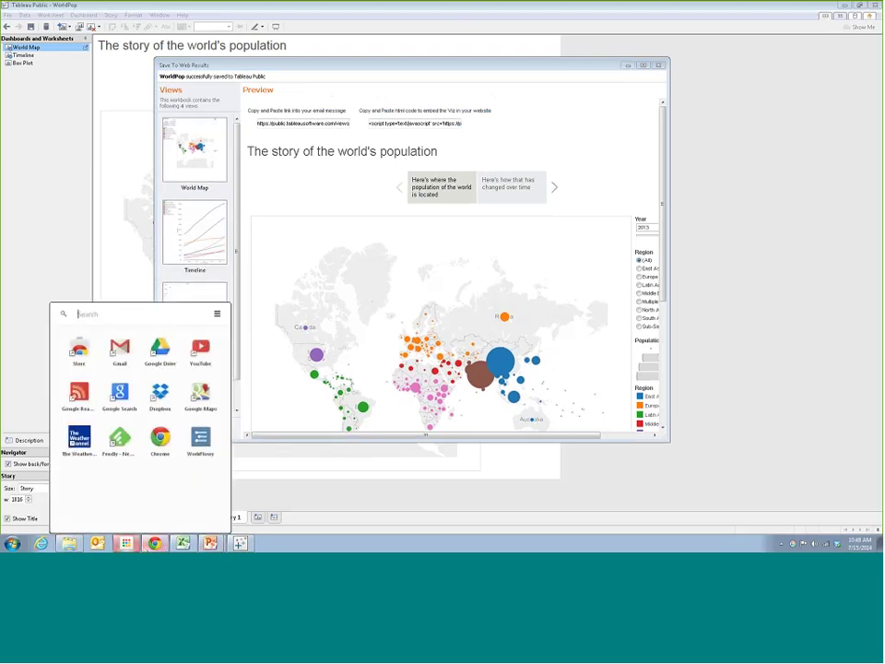
# In Chrome, go to the Course Registration tab and load reddit.com/r/Tableau4DDJ_Cohort4/
pyautogui.click(152, 521)
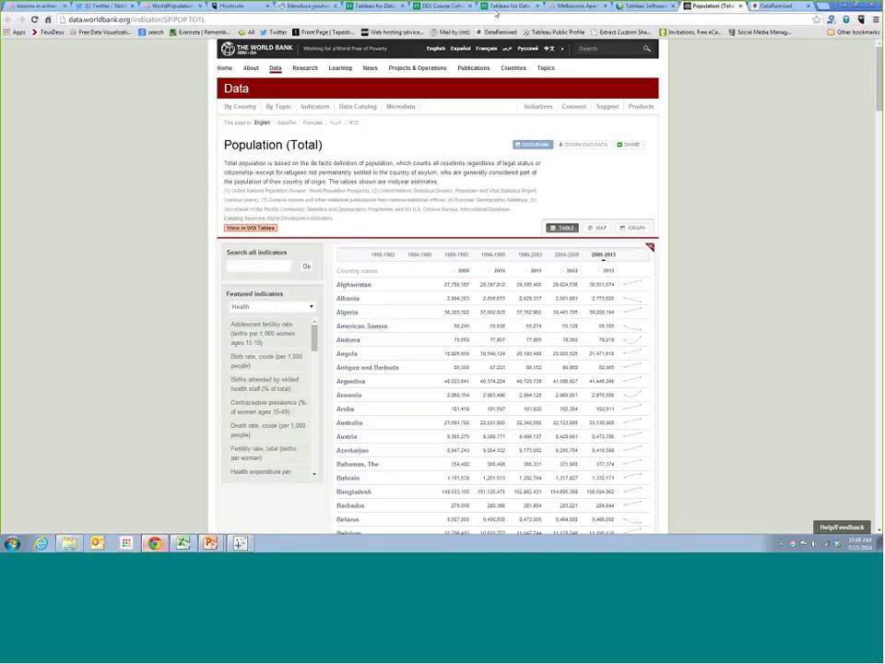
pyautogui.click(361, 6)
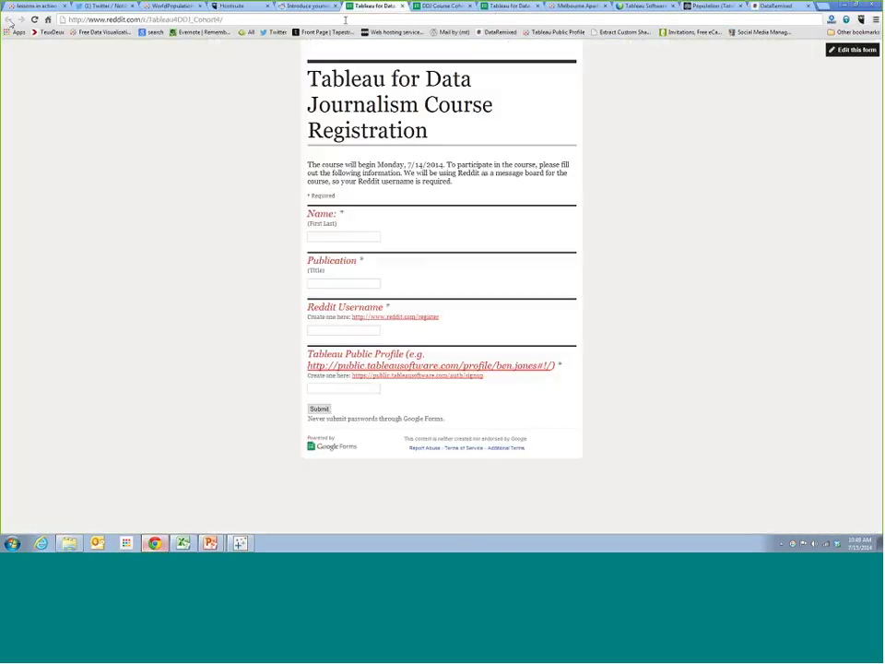
pyautogui.click(225, 19)
pyautogui.press('Return')
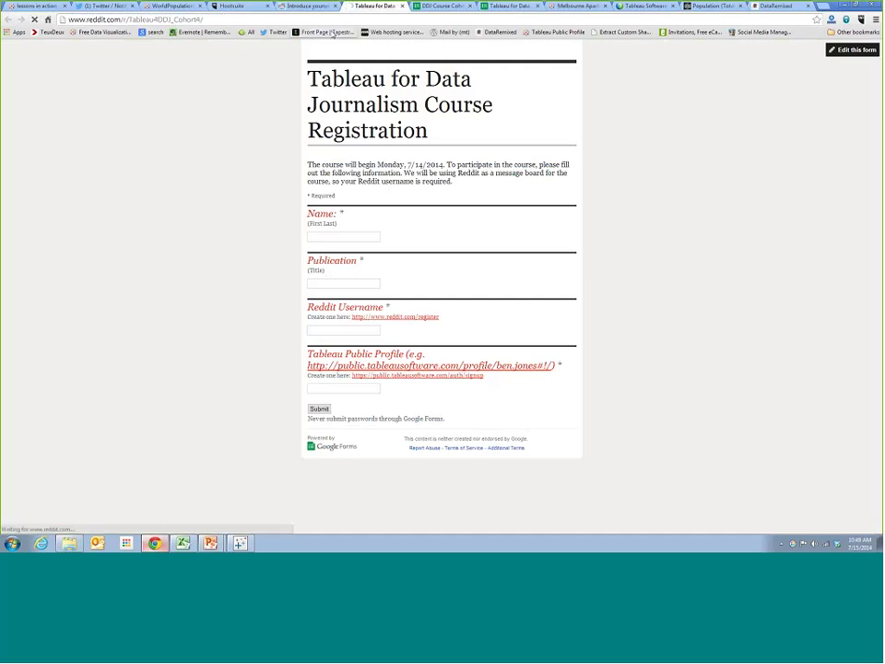